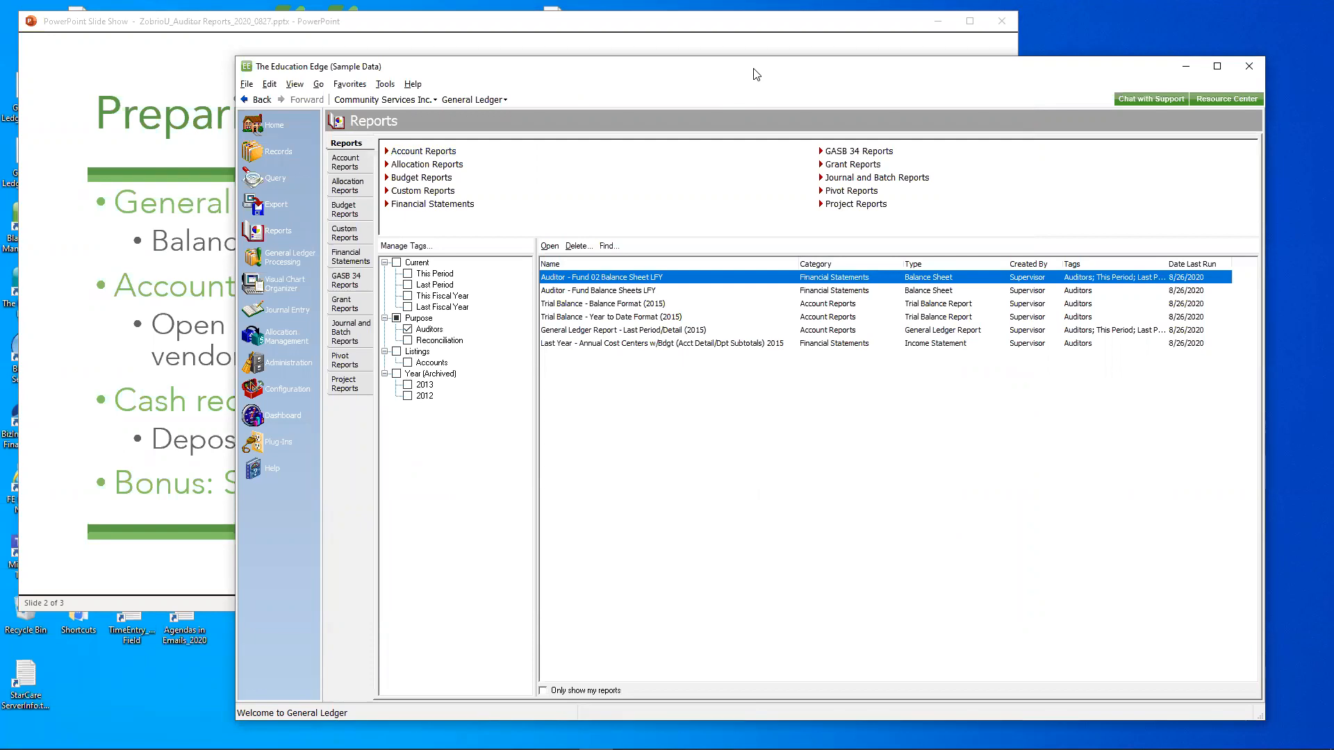
- Inspect the Auditors tag under the Purpose category in the tag manager, leaving the tags without saving any changes
left_click_drag(788, 64, 836, 58)
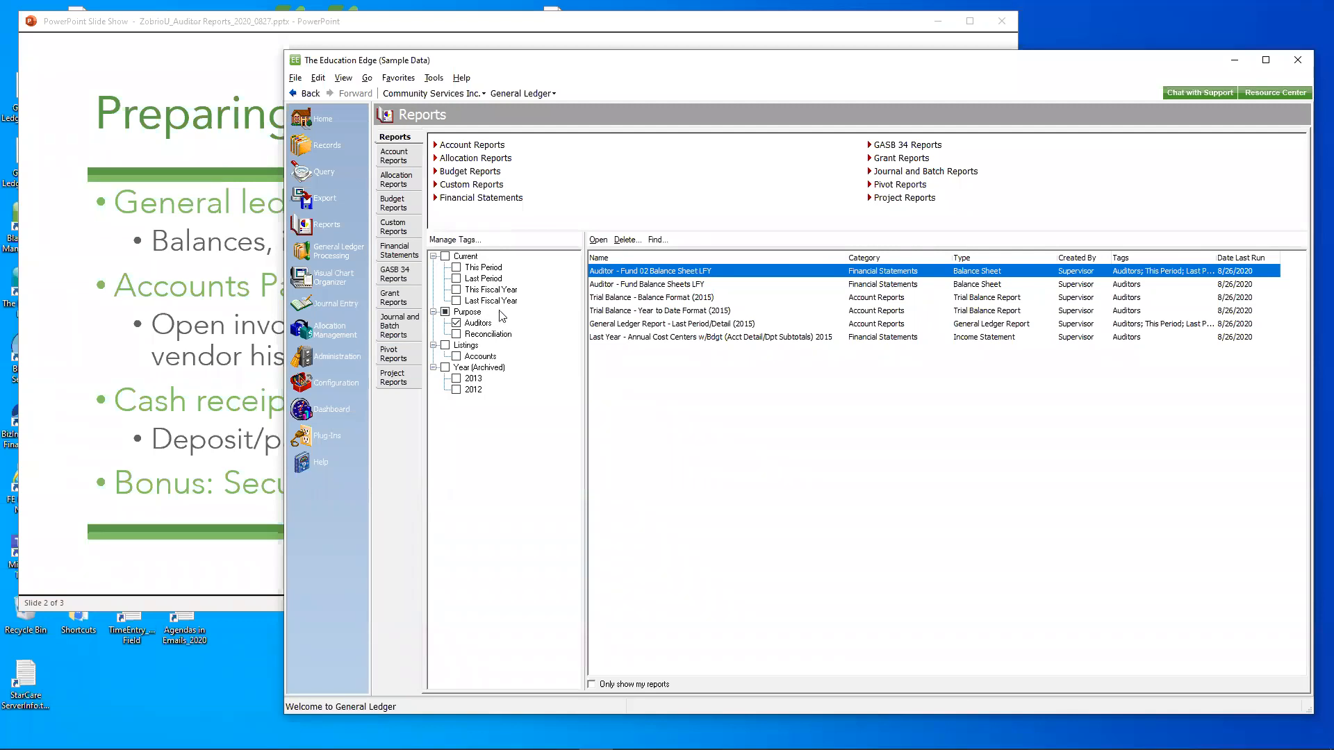
left_click(458, 241)
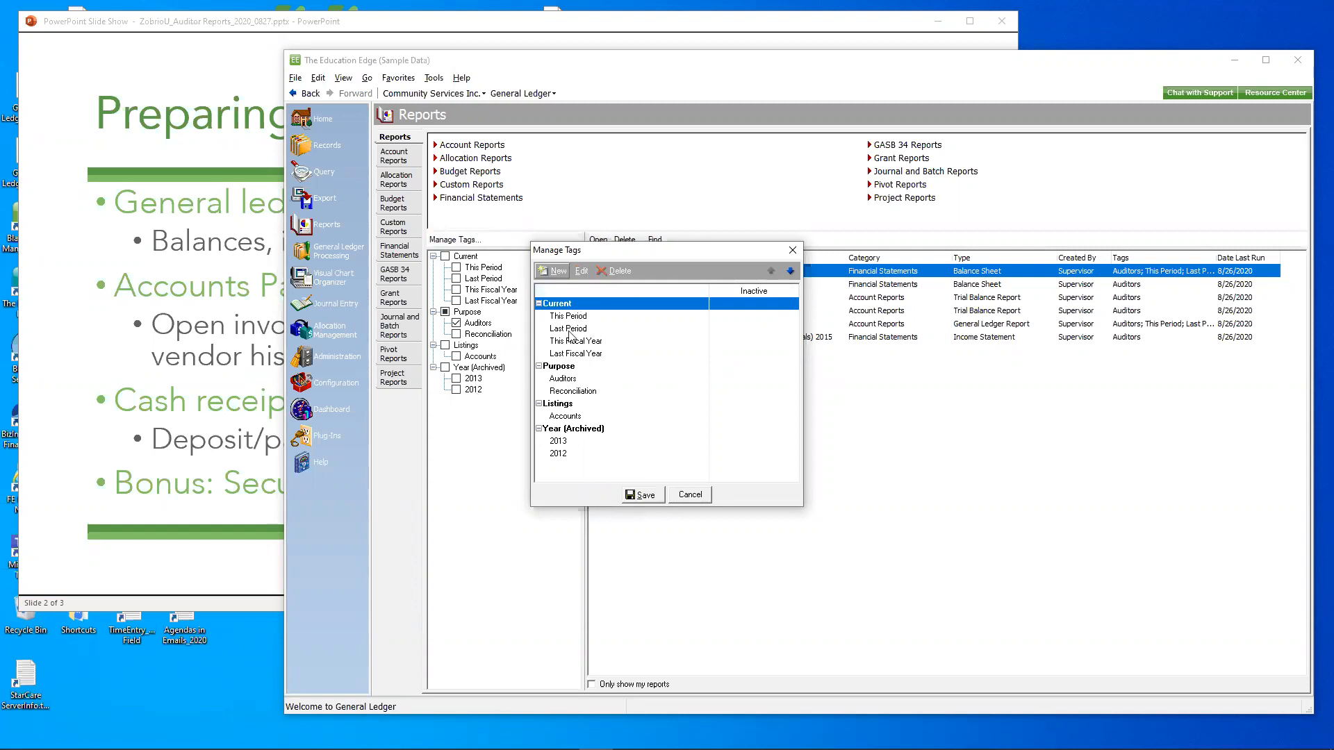
left_click(571, 380)
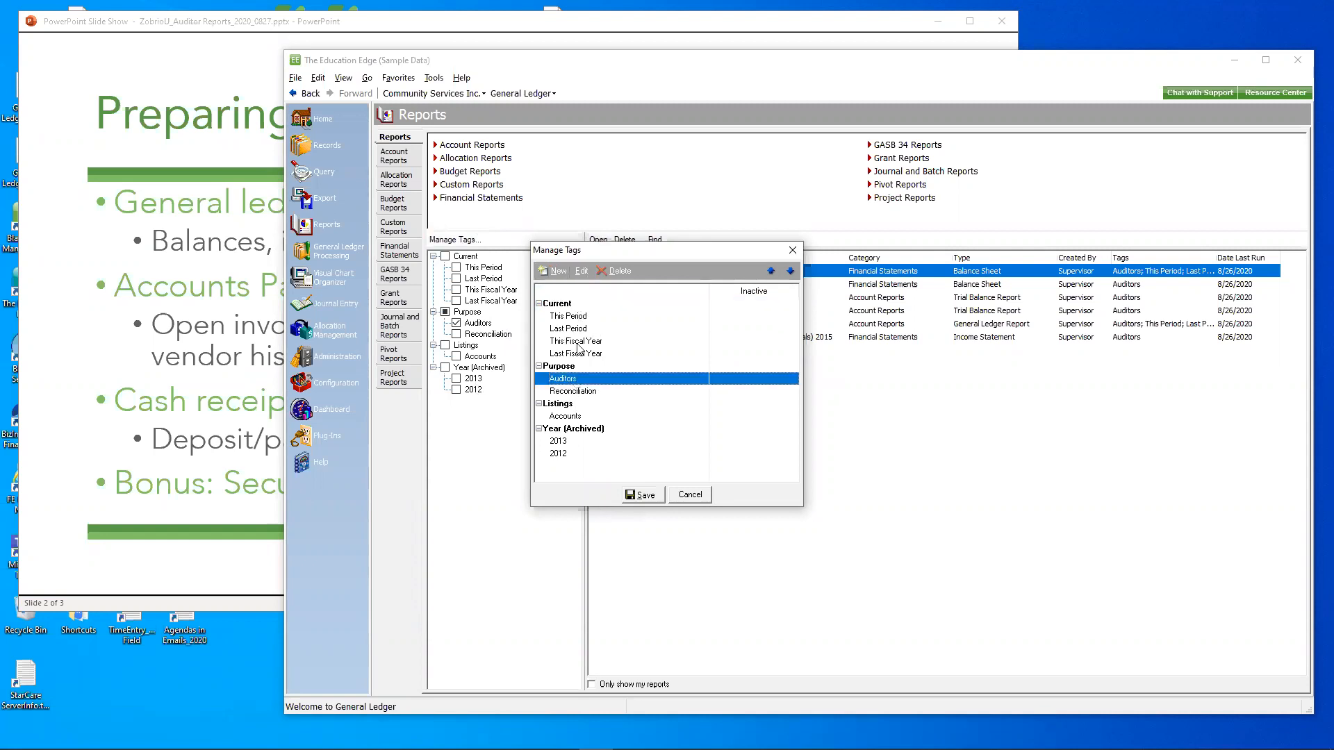
left_click(582, 272)
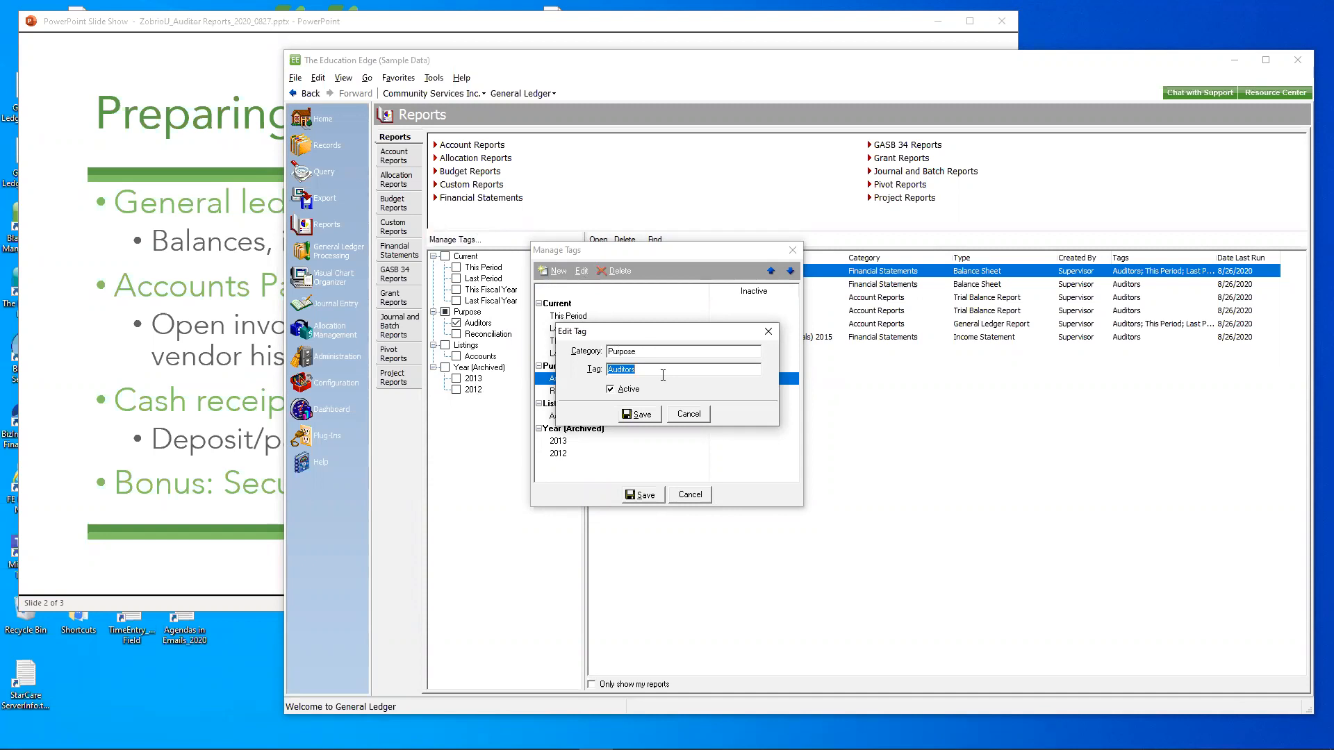
left_click(702, 417)
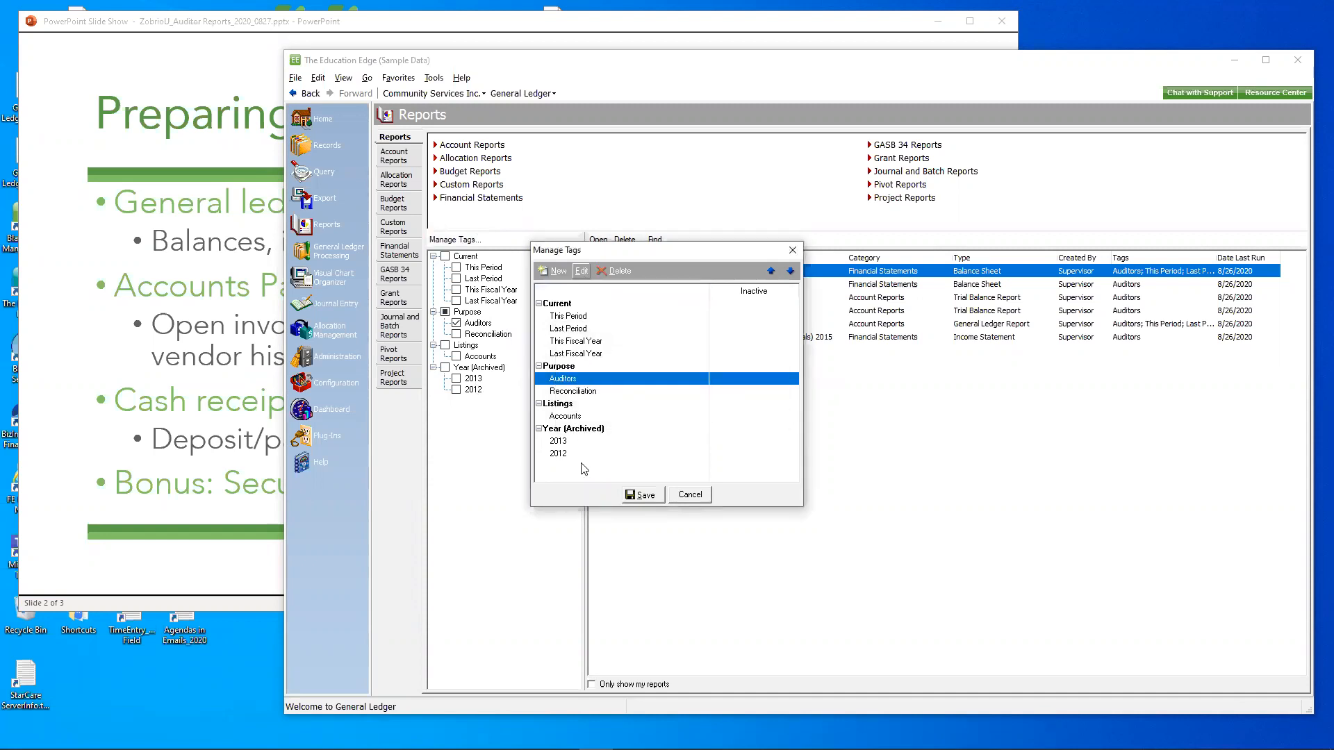
left_click(682, 499)
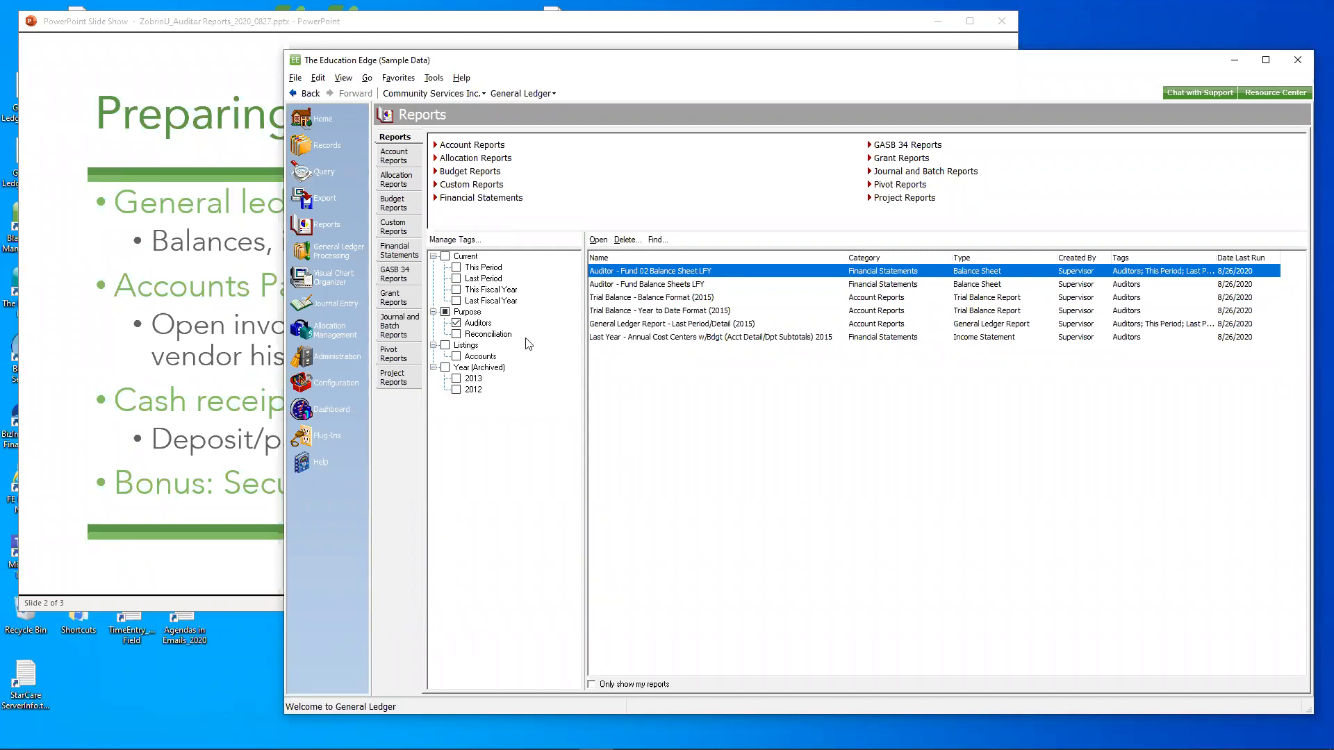
- Check the rename settings and assigned Purpose tags of the Auditor - Fund 02 Balance Sheet LFY report, without changing them
right_click(654, 276)
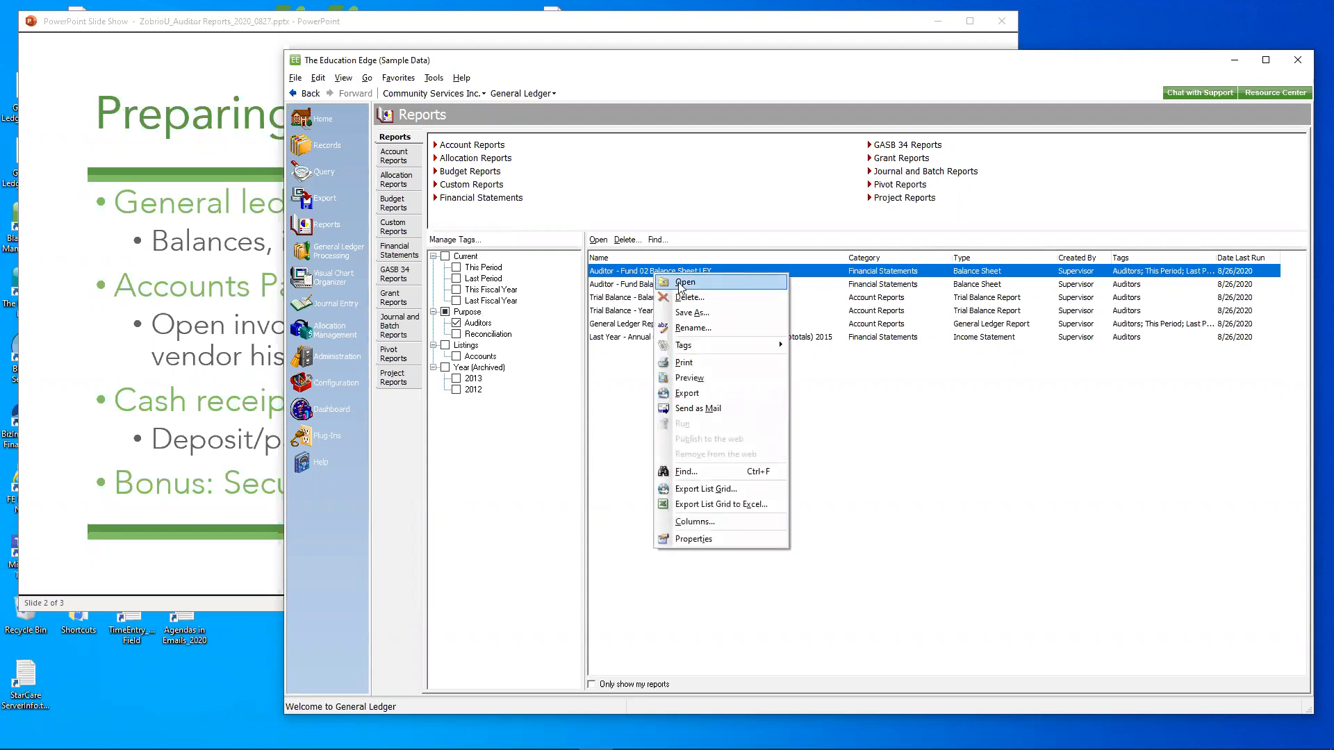
left_click(701, 332)
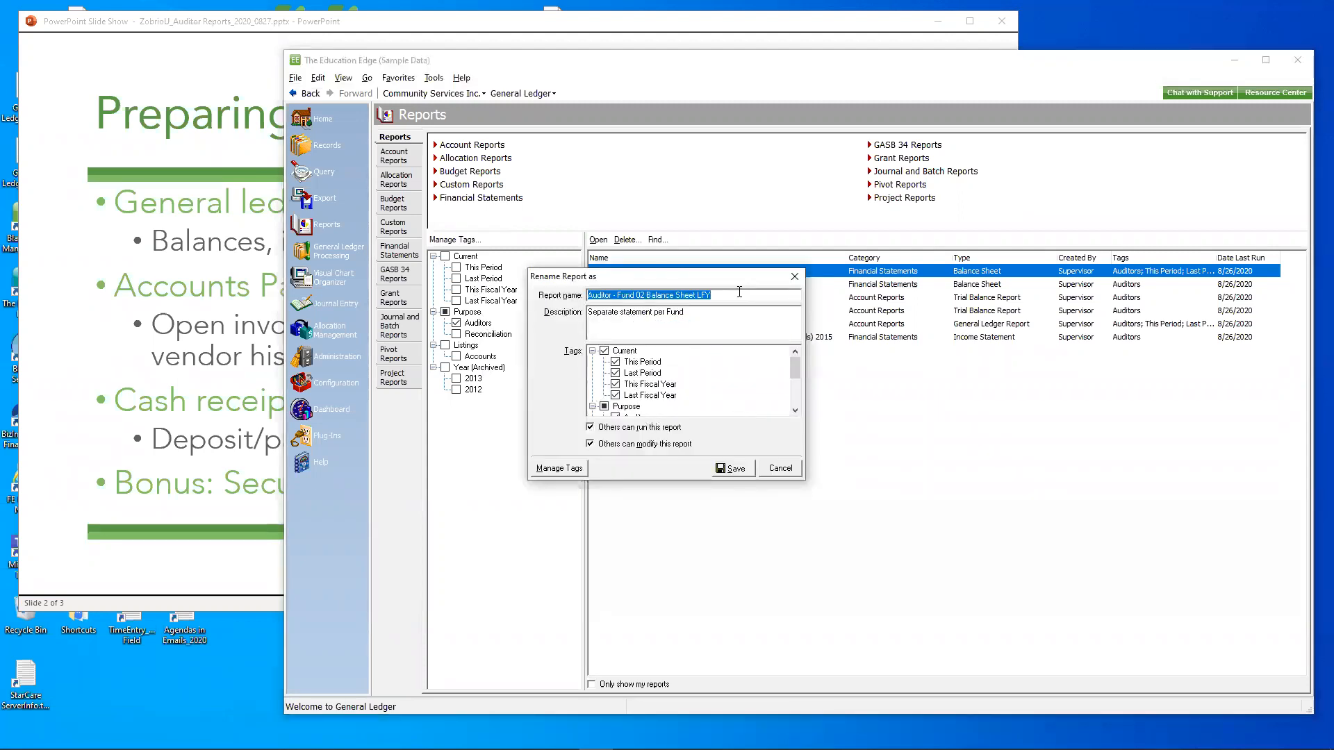
left_click(790, 471)
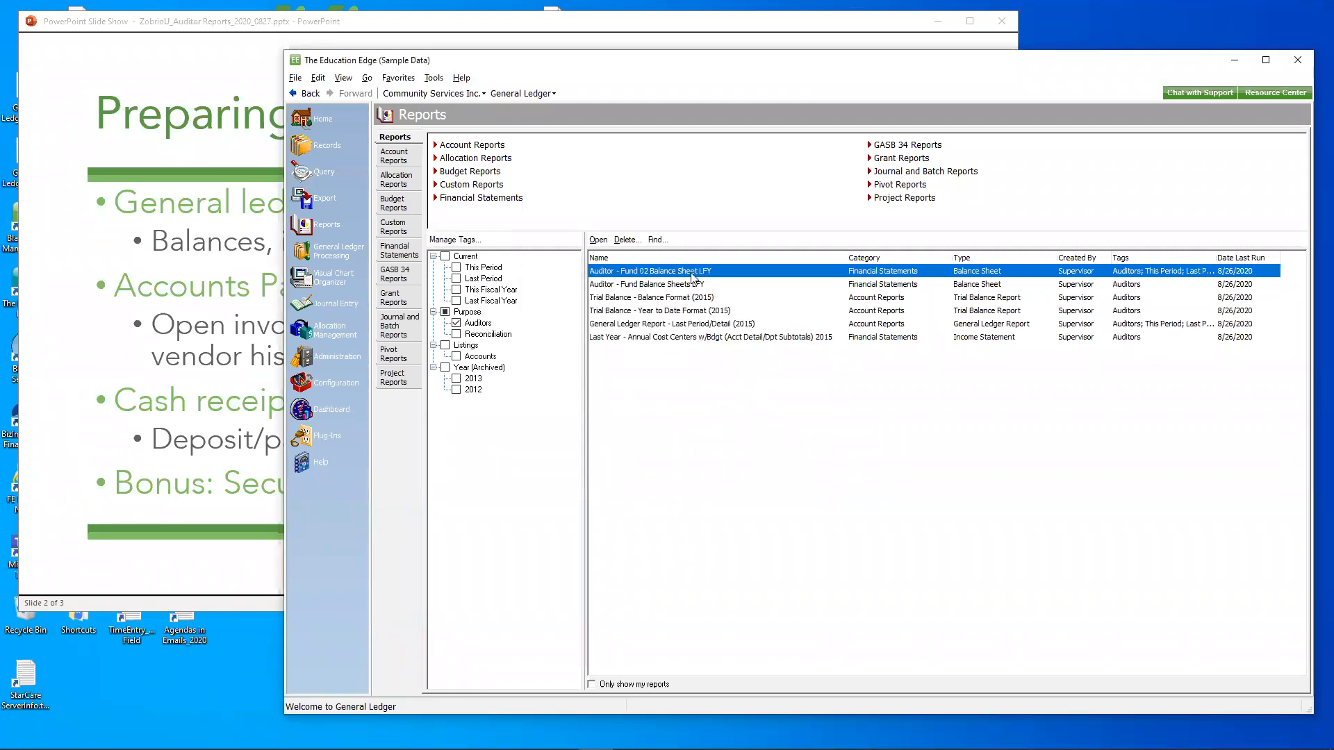
right_click(693, 272)
mouse_move(763, 342)
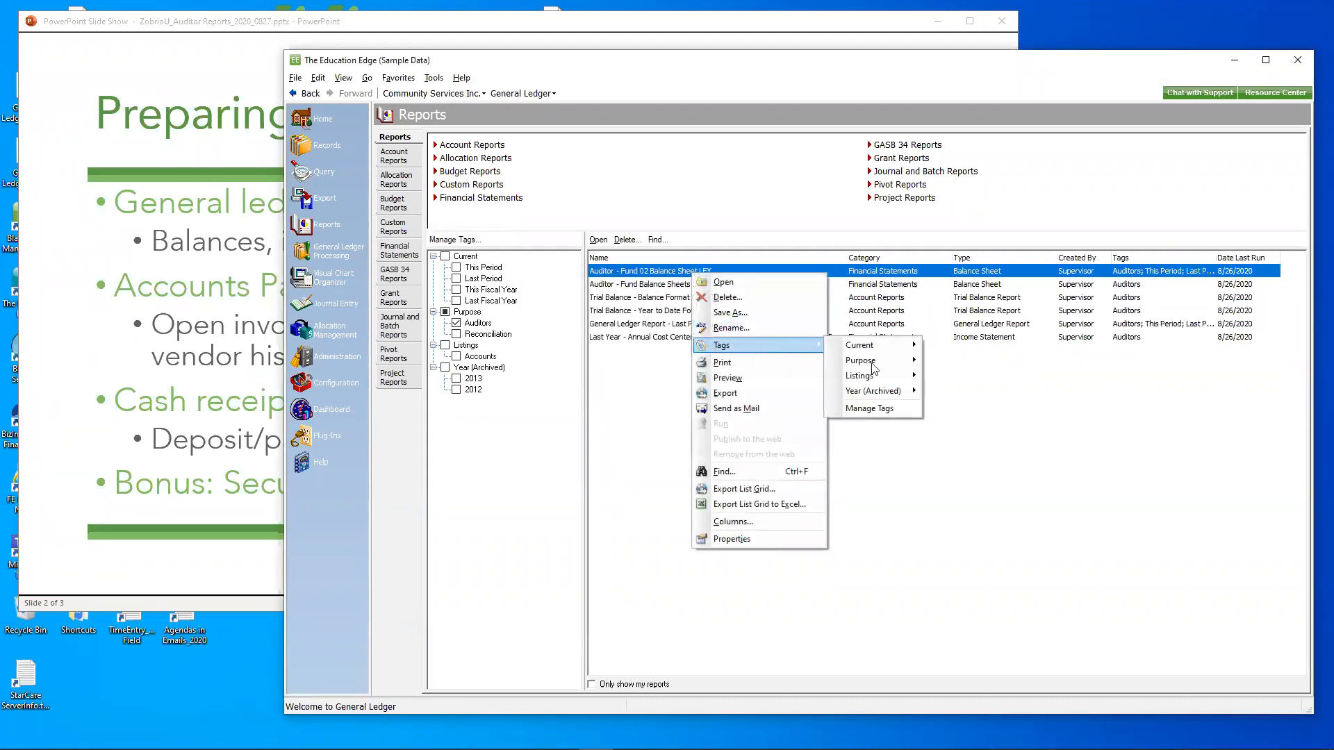
mouse_move(896, 360)
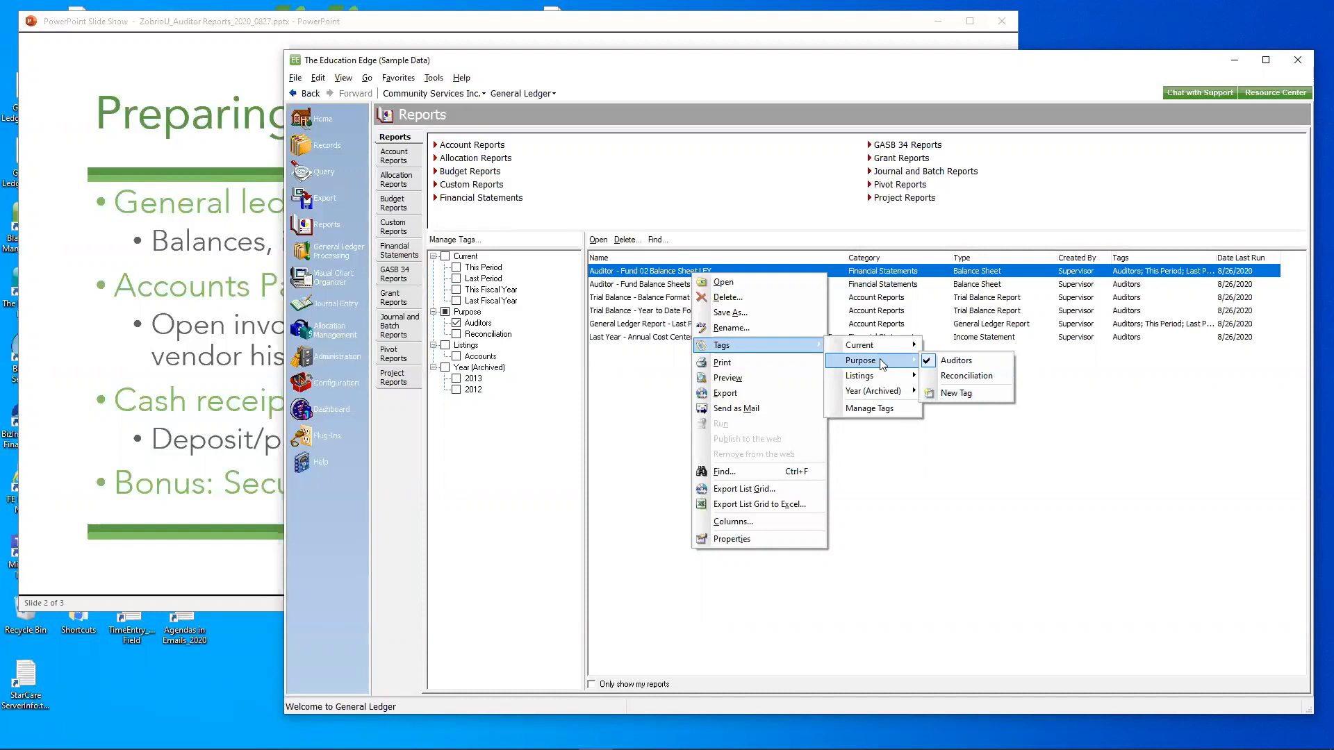
left_click(644, 371)
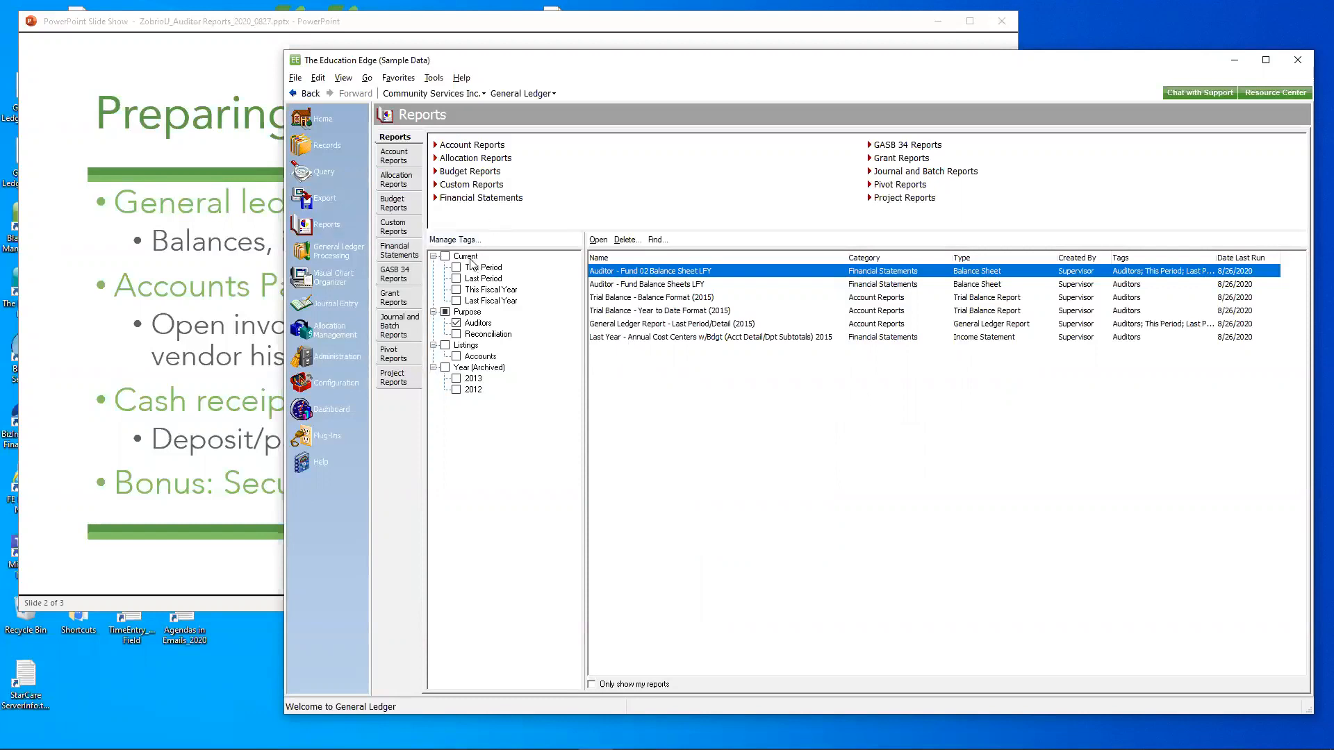
- Include reports with any Current tag in the filtered list, and restore the filter to Auditors only
left_click(445, 257)
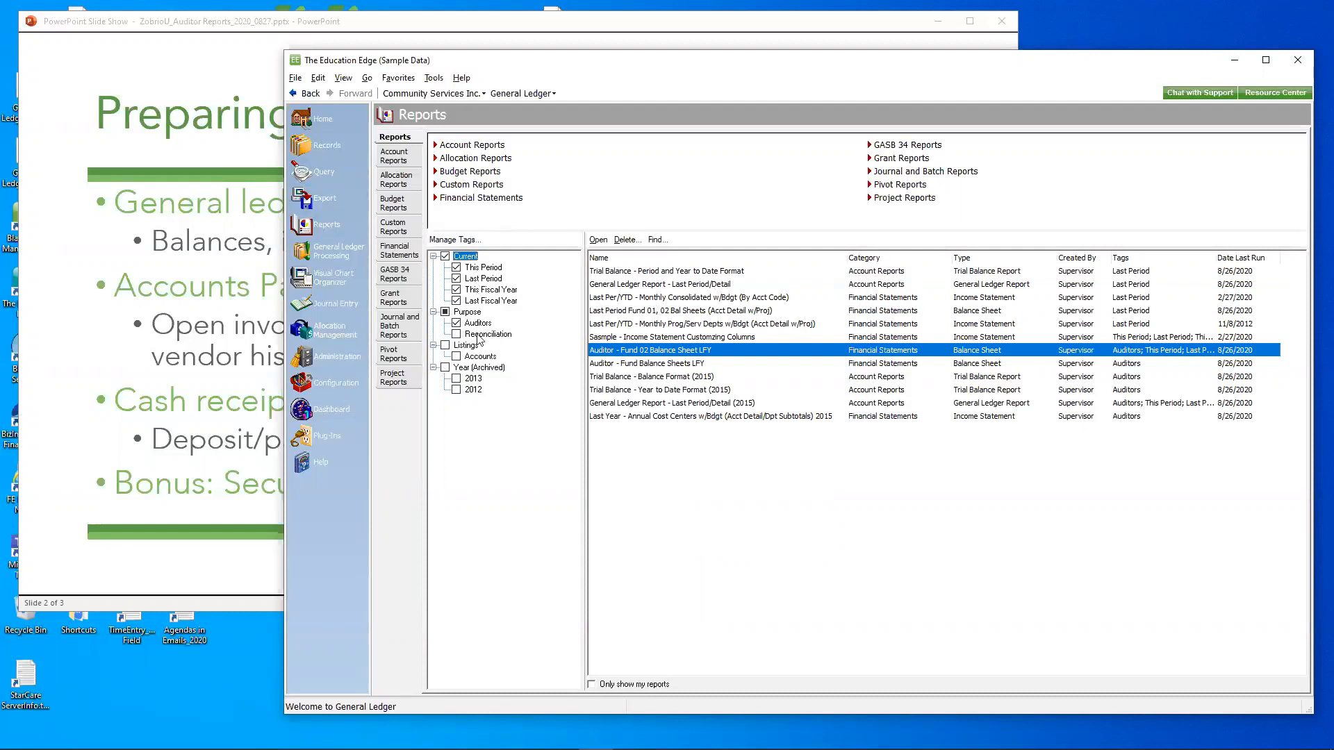
left_click(446, 258)
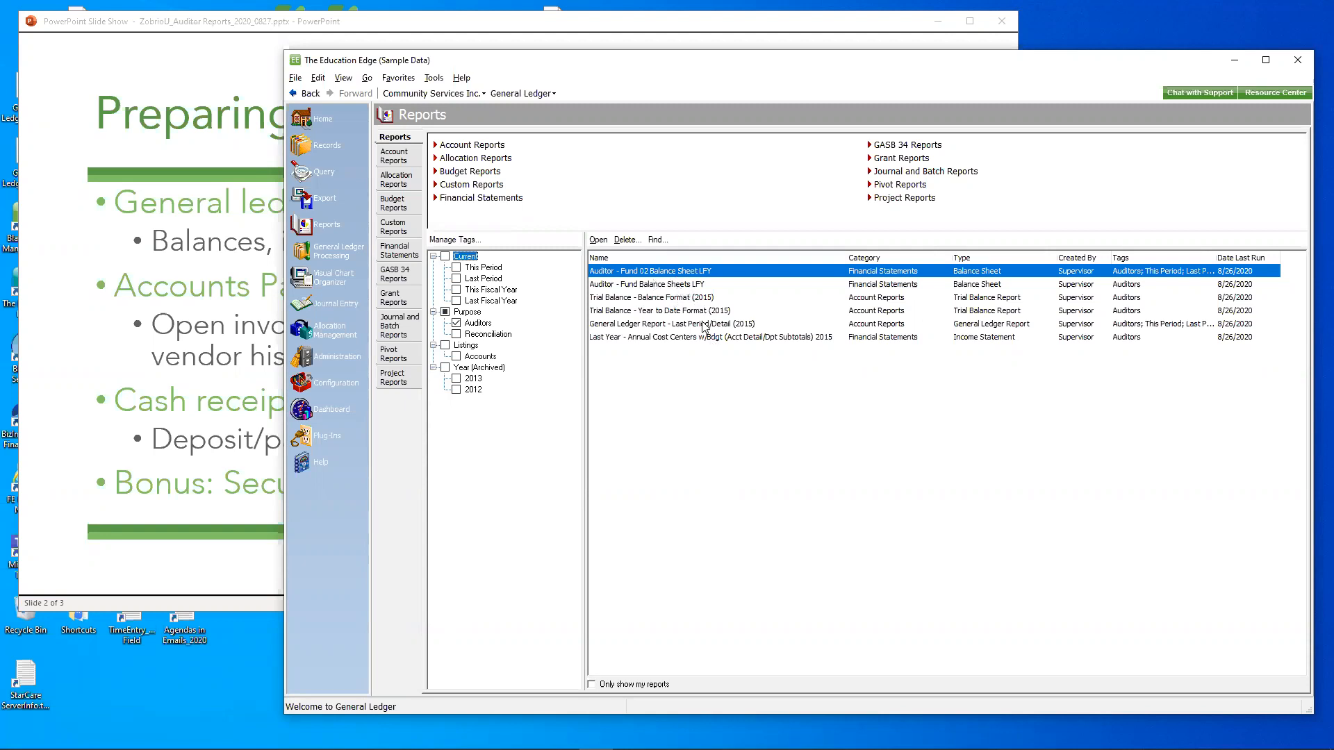
- Preview both pages of the Auditor - Fund Balance Sheets LFY report at 150% zoom, and close the report
double_click(646, 285)
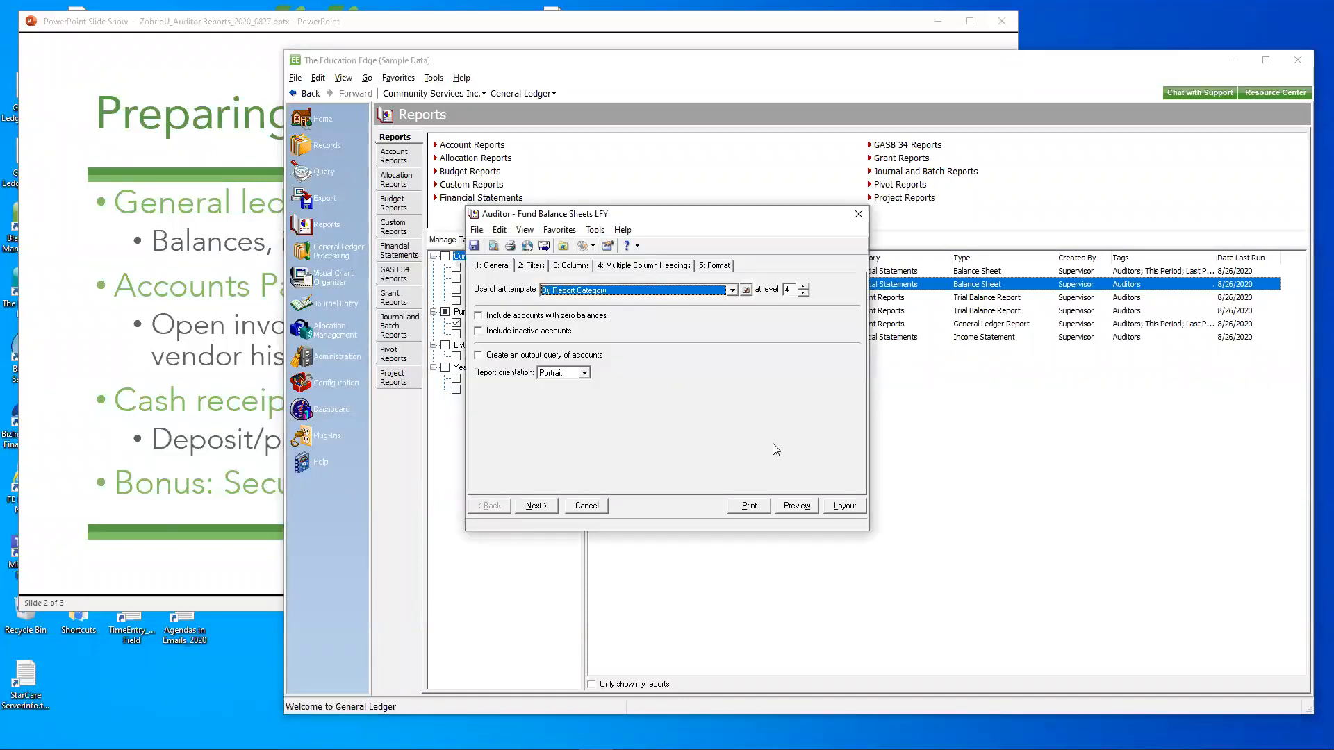
left_click(787, 505)
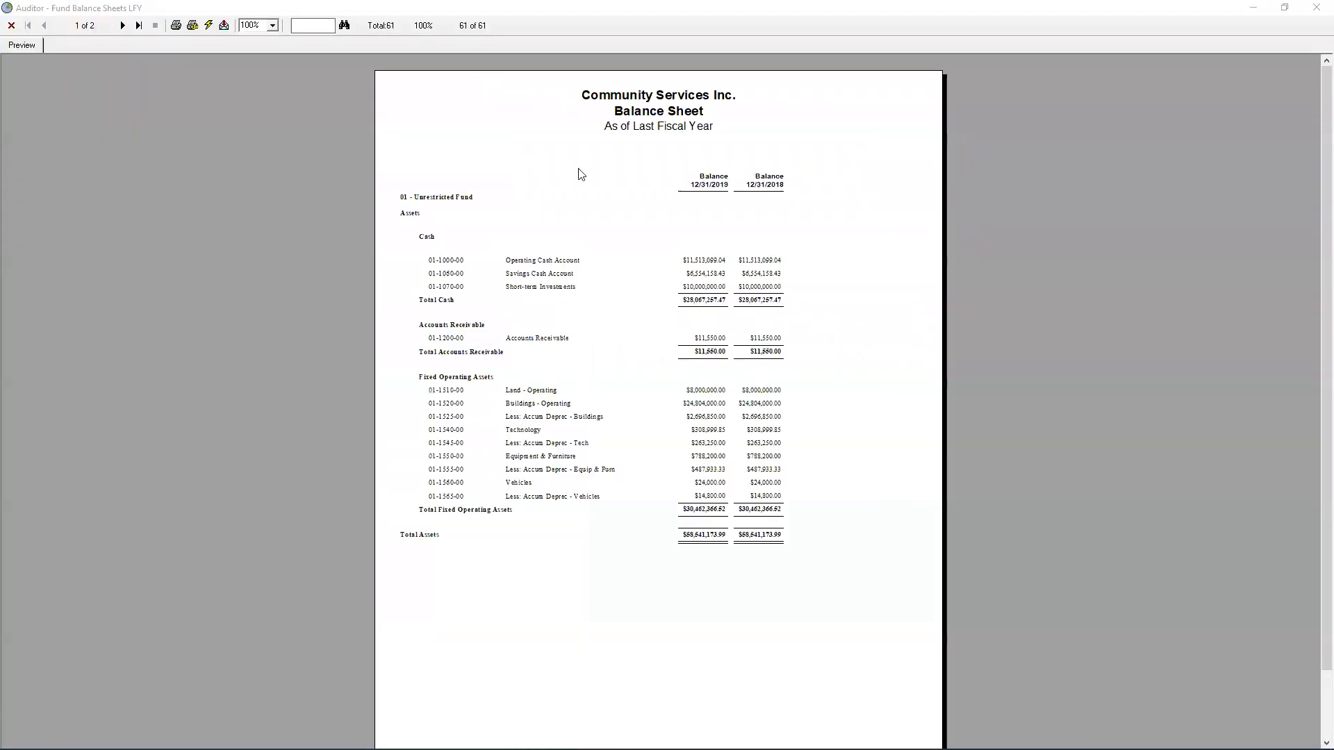
left_click(272, 25)
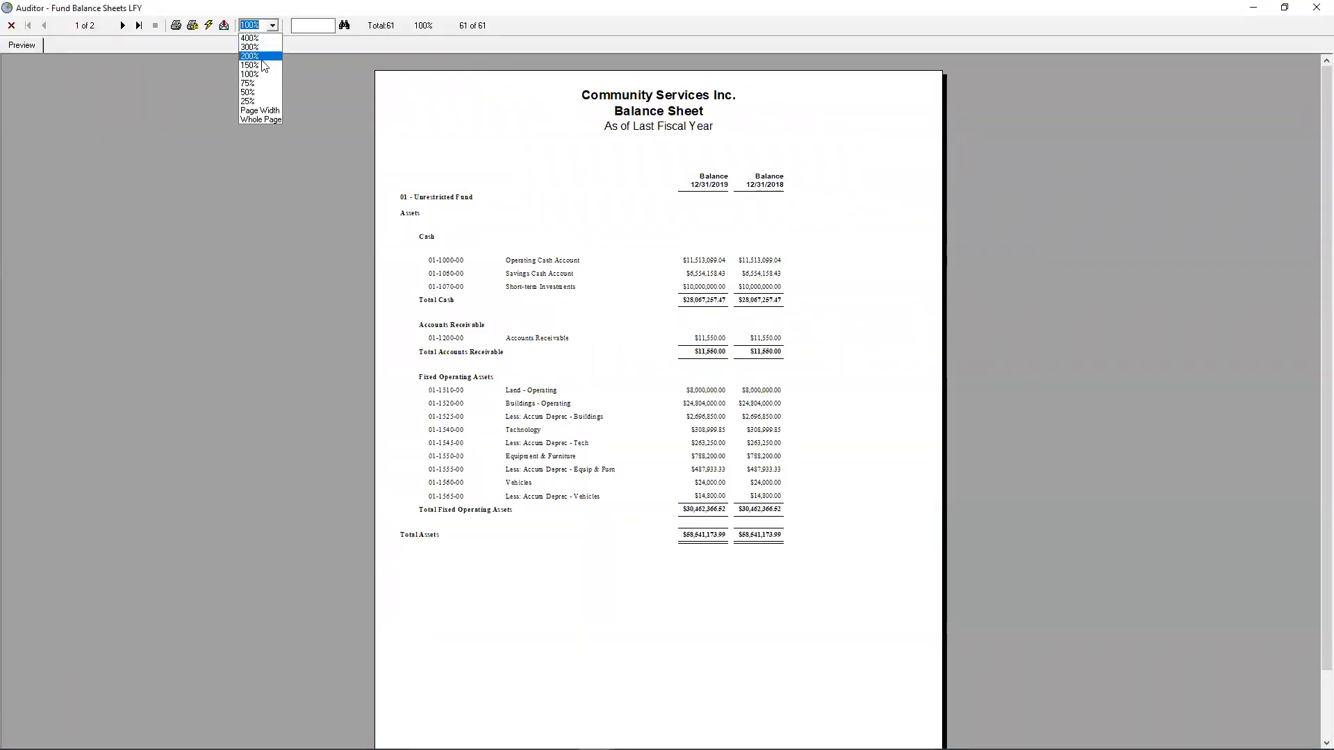
left_click(261, 60)
left_click_drag(1314, 111, 1311, 175)
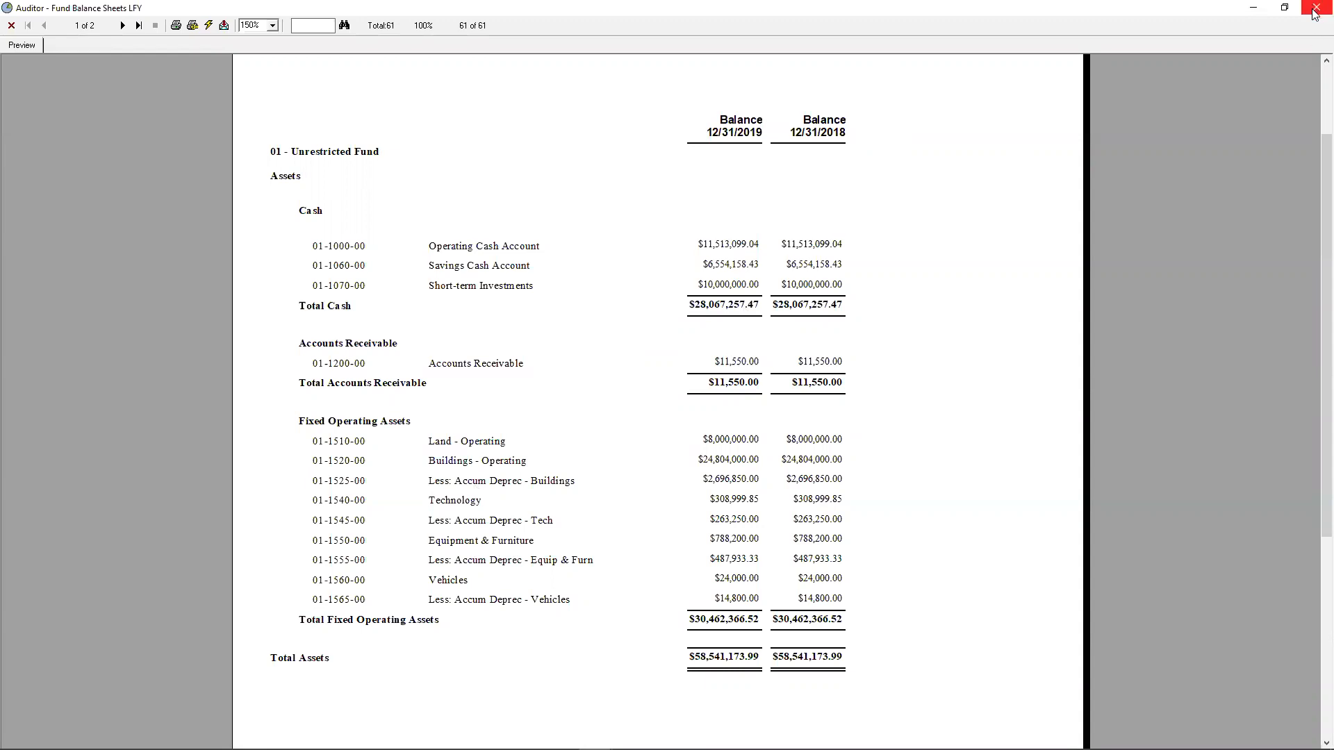
left_click(122, 26)
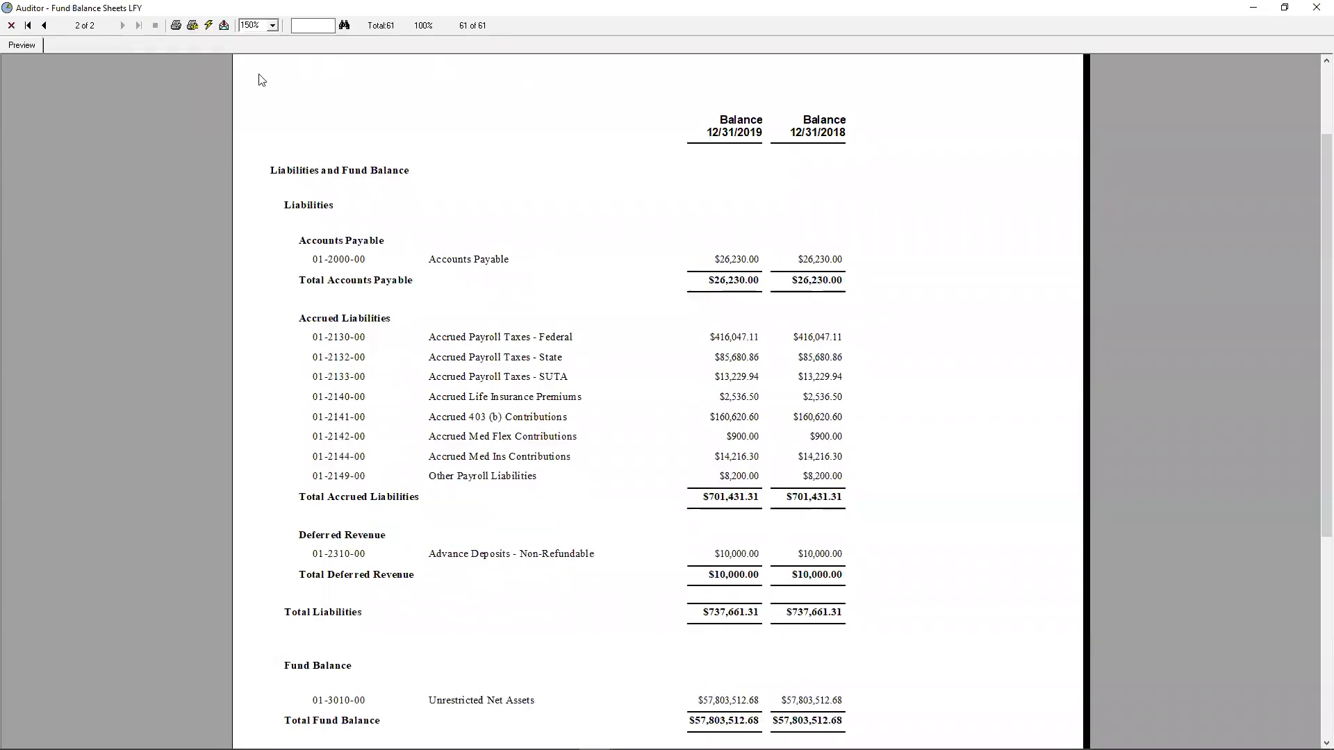
left_click_drag(1313, 356, 1312, 464)
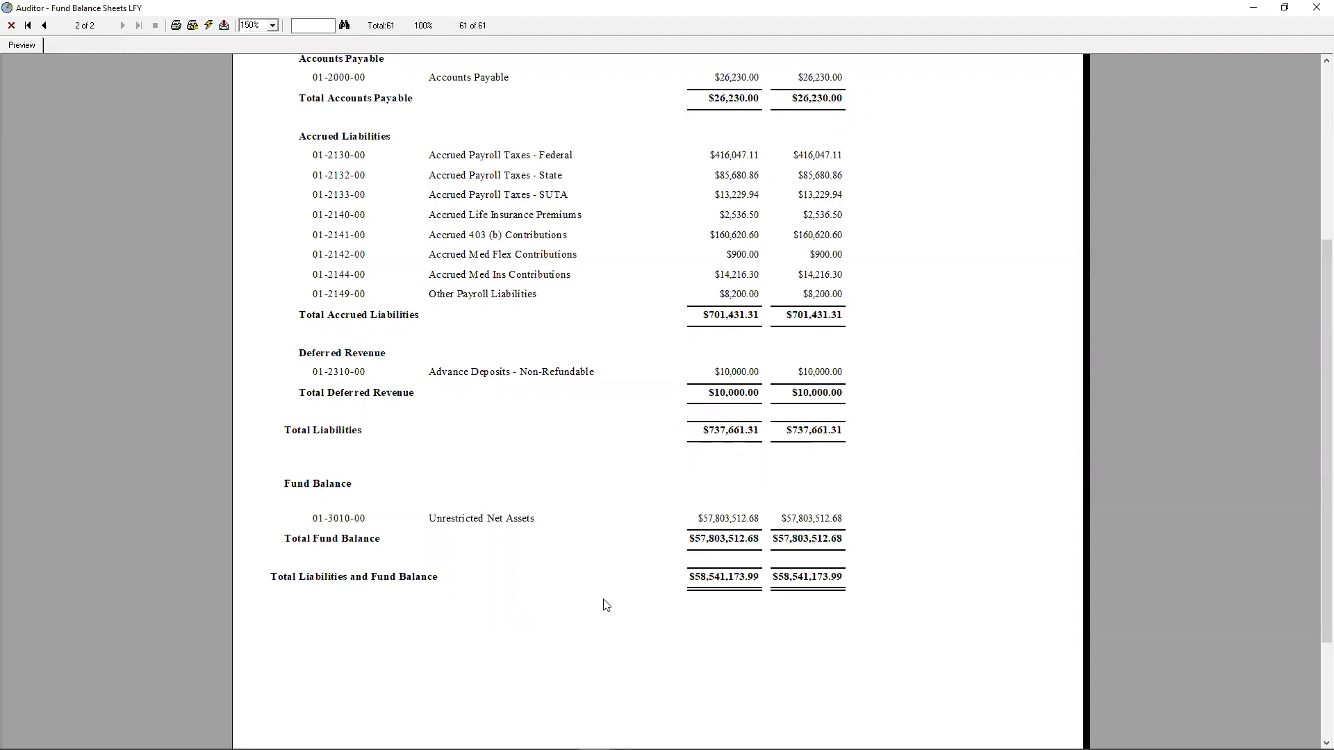
left_click(1315, 20)
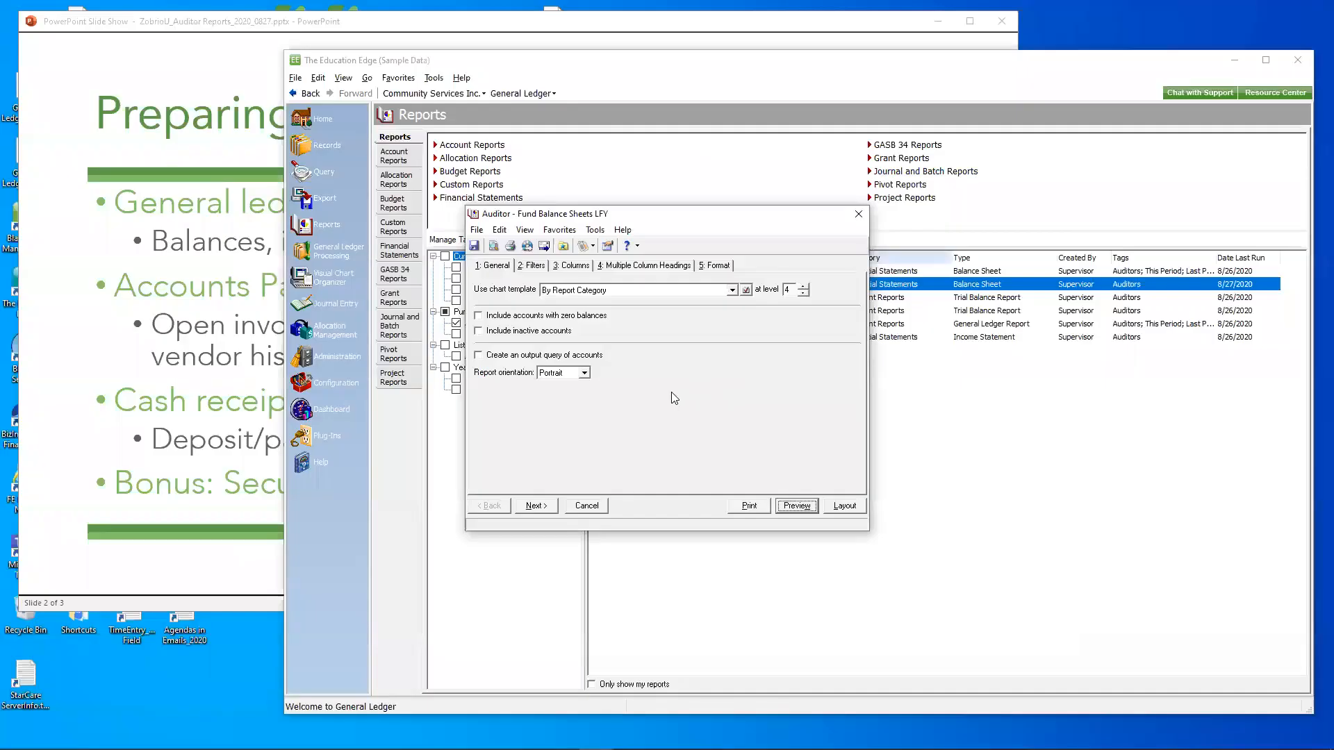
left_click(859, 214)
- Preview the Auditor - Fund 02 Balance Sheet LFY report at 150% zoom, page through it, and close the report
double_click(682, 272)
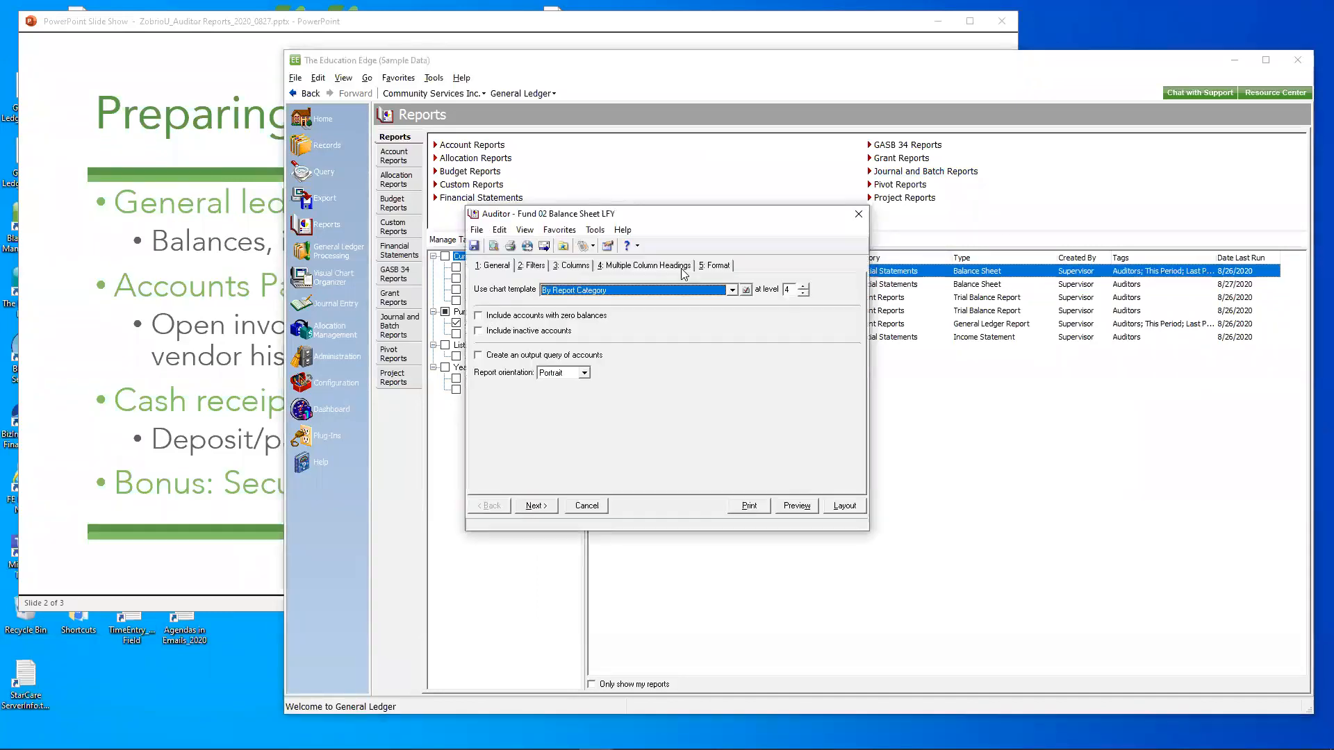
left_click(799, 506)
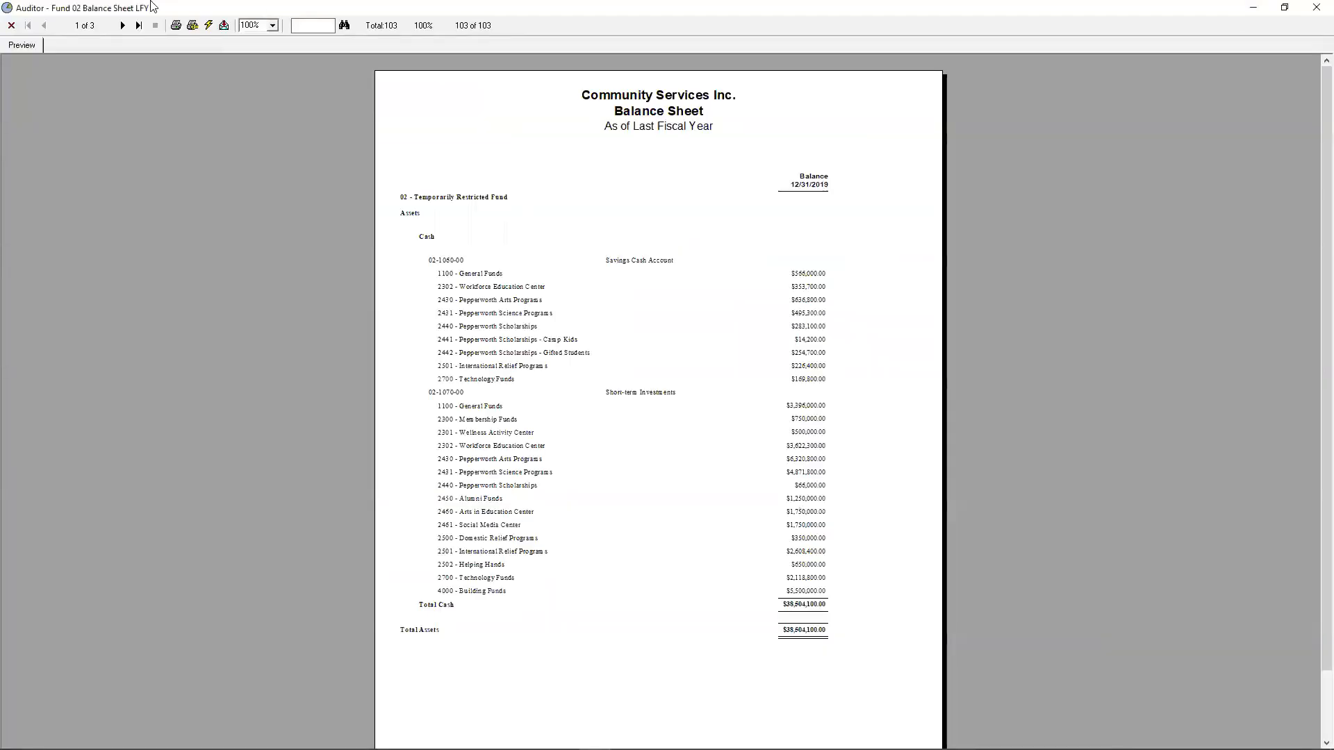
left_click(272, 25)
left_click(252, 65)
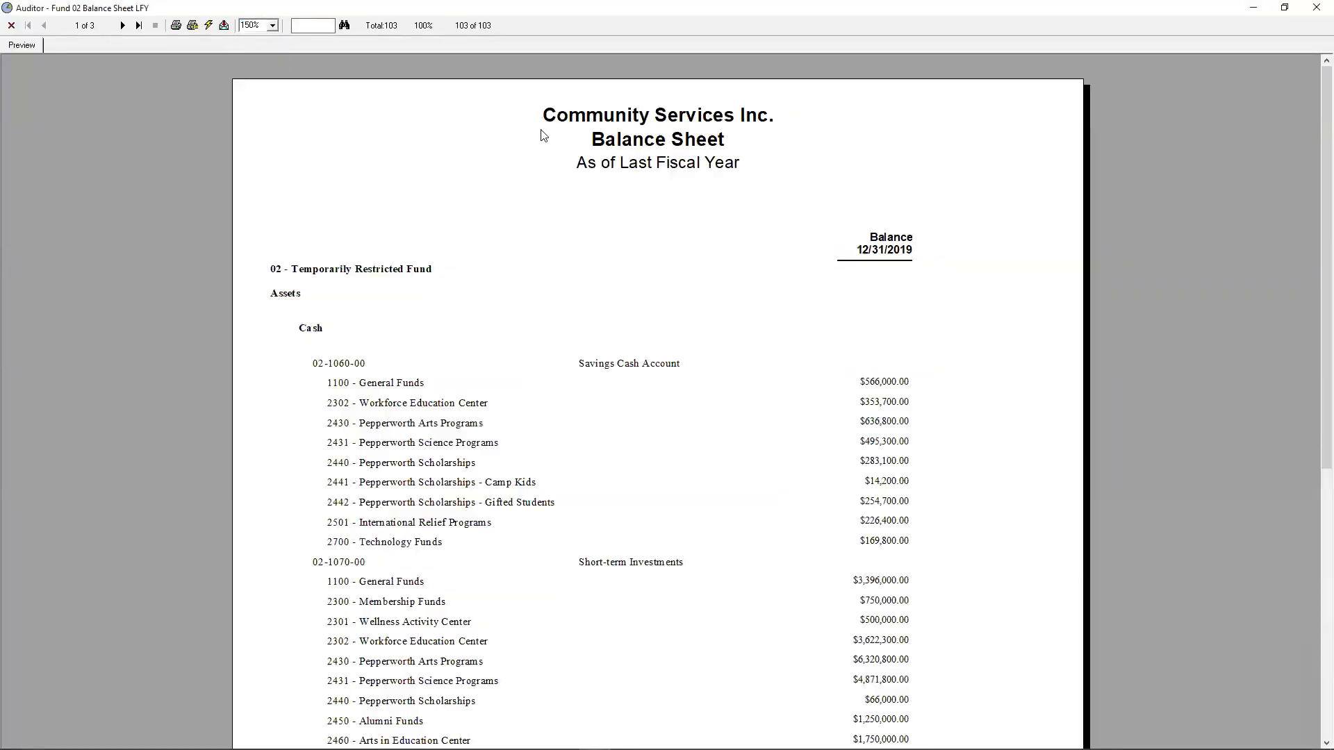
left_click_drag(1311, 104, 1311, 218)
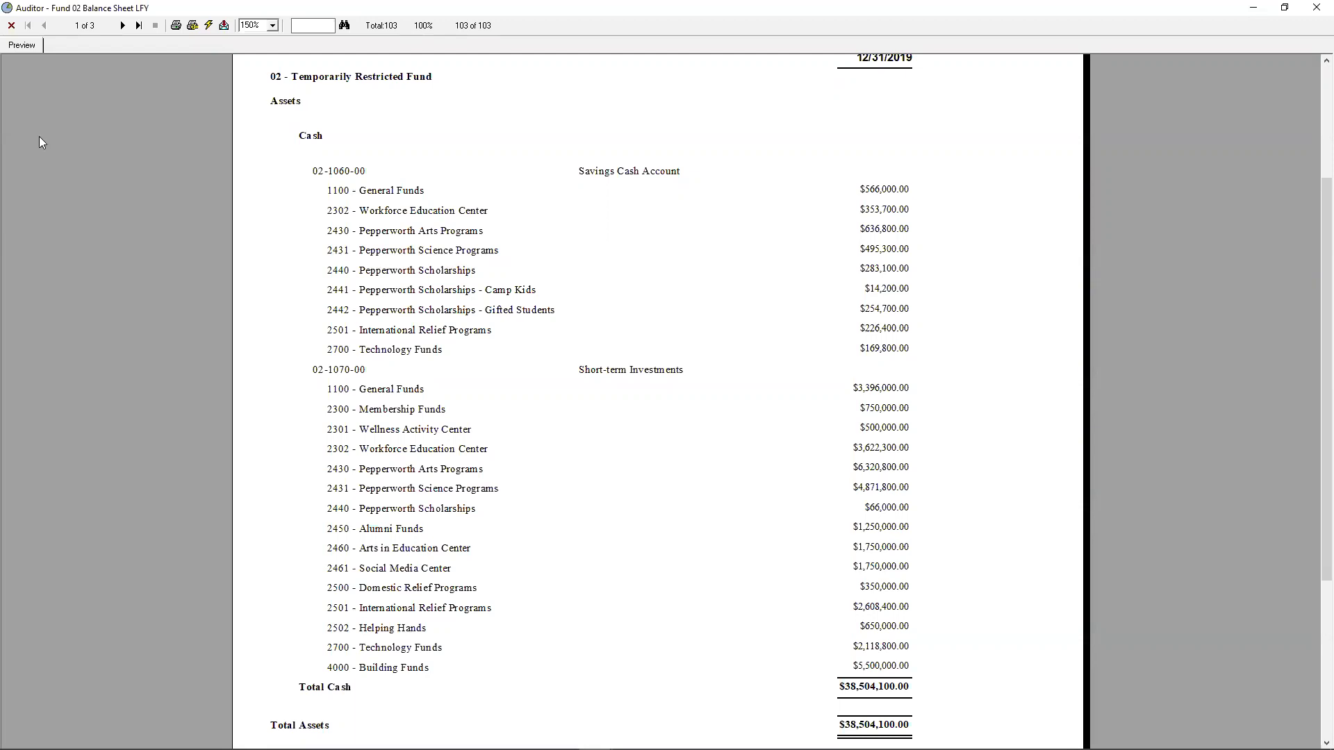
left_click(122, 26)
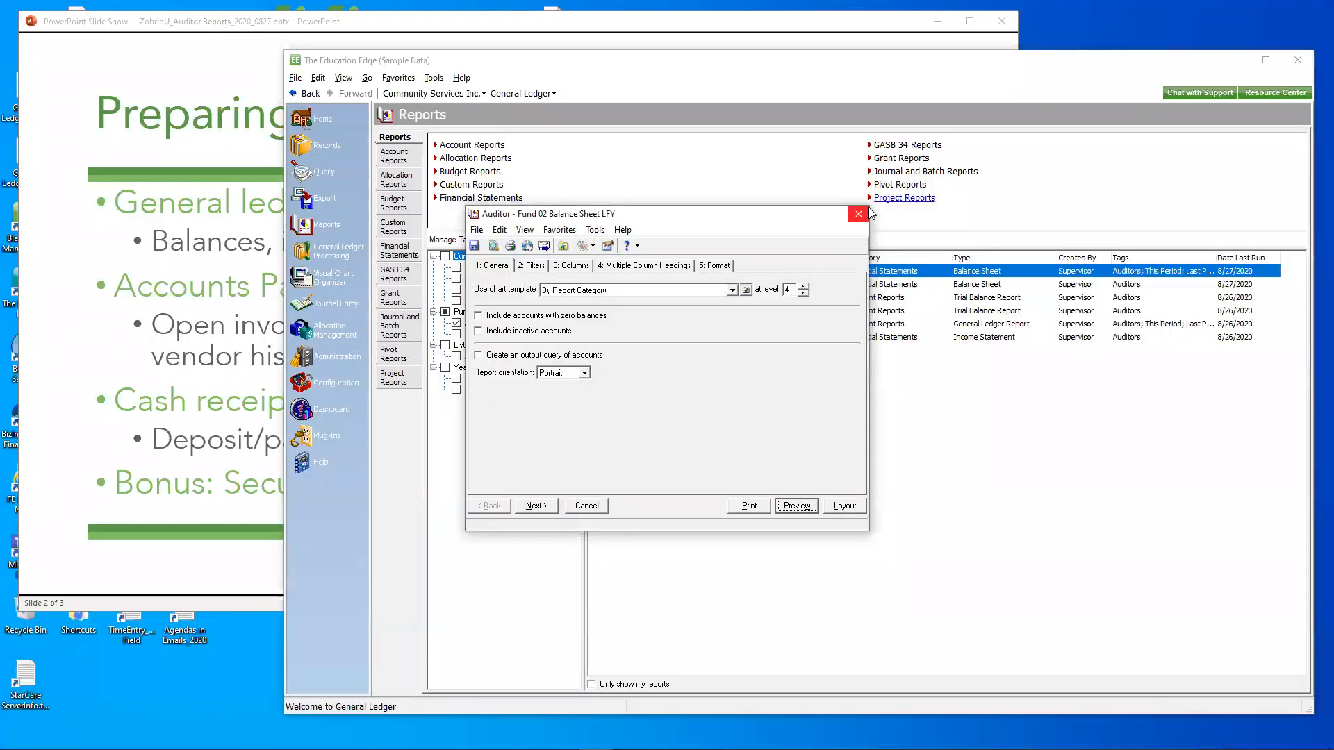
left_click(859, 214)
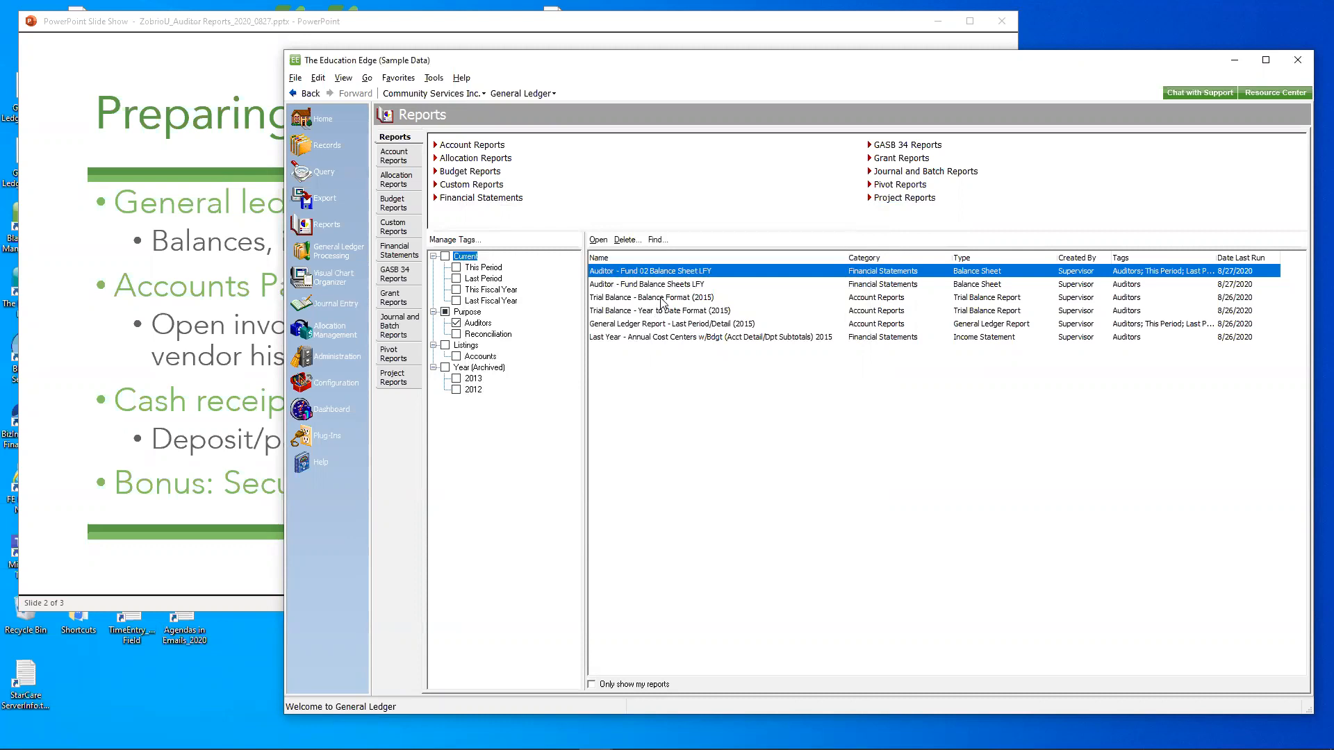
- Preview the Trial Balance - Balance Format (2015) report in a restored window, moved aside and enlarged to leave the report list accessible
double_click(661, 303)
left_click(796, 505)
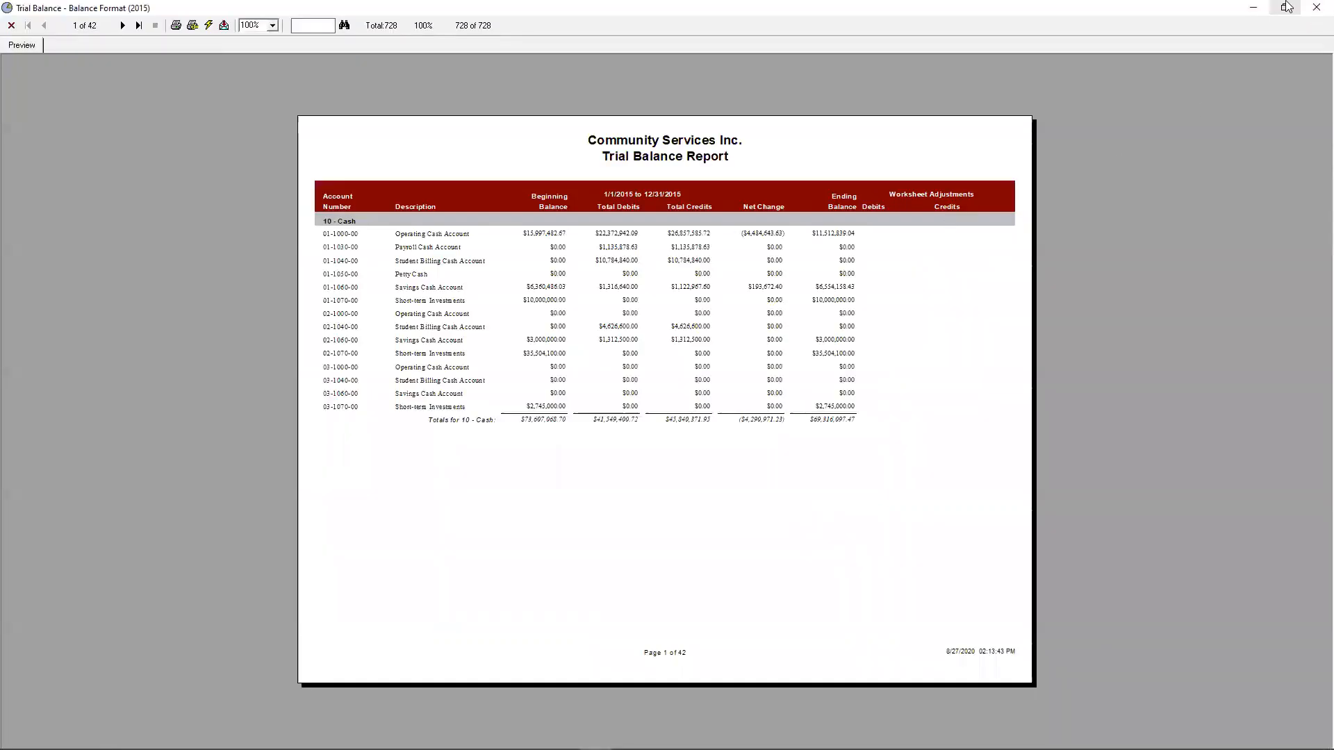
left_click(1286, 7)
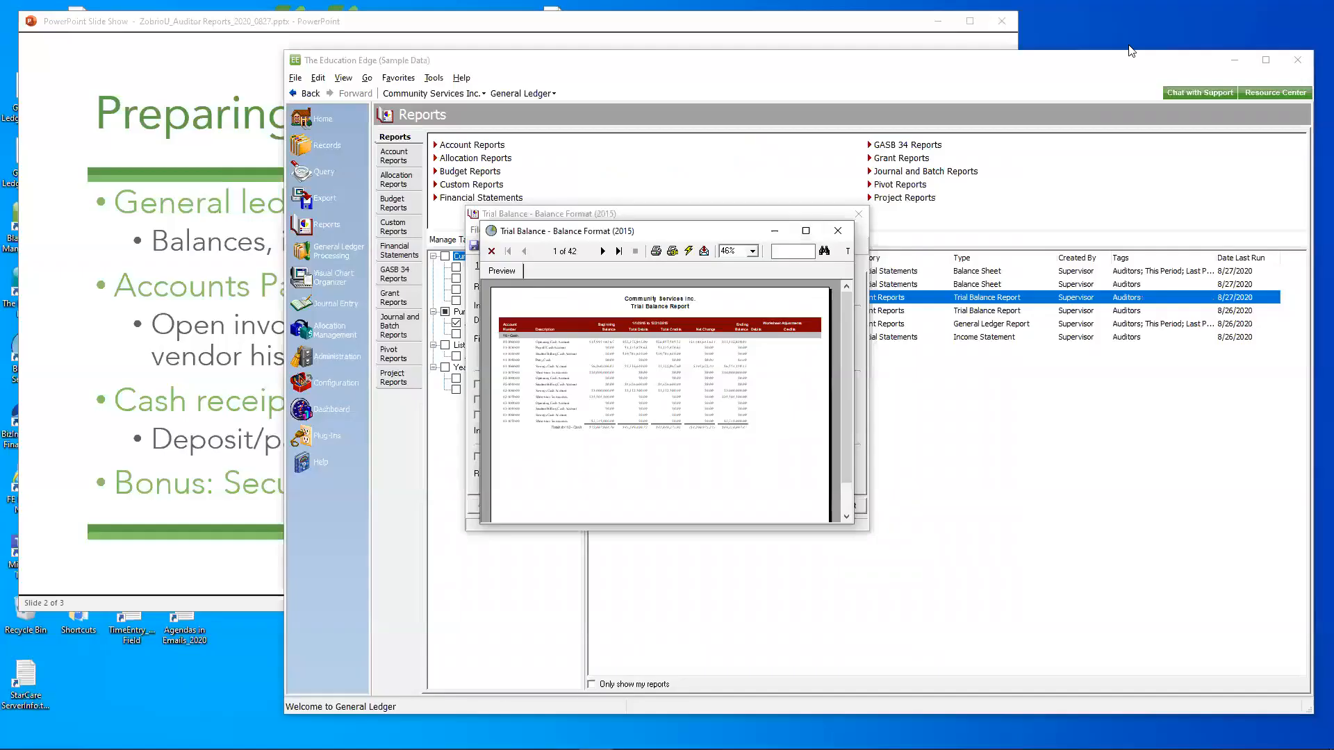
left_click_drag(680, 236, 286, 22)
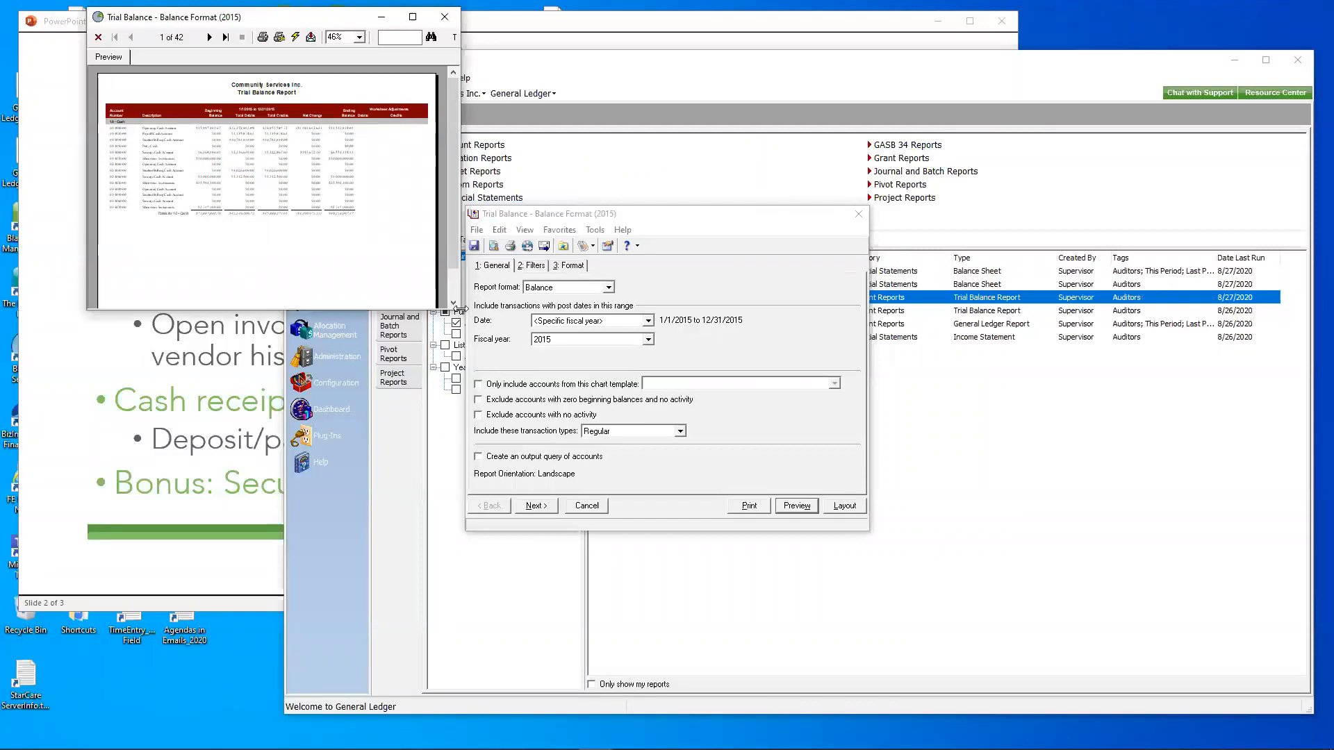
left_click_drag(458, 308, 540, 307)
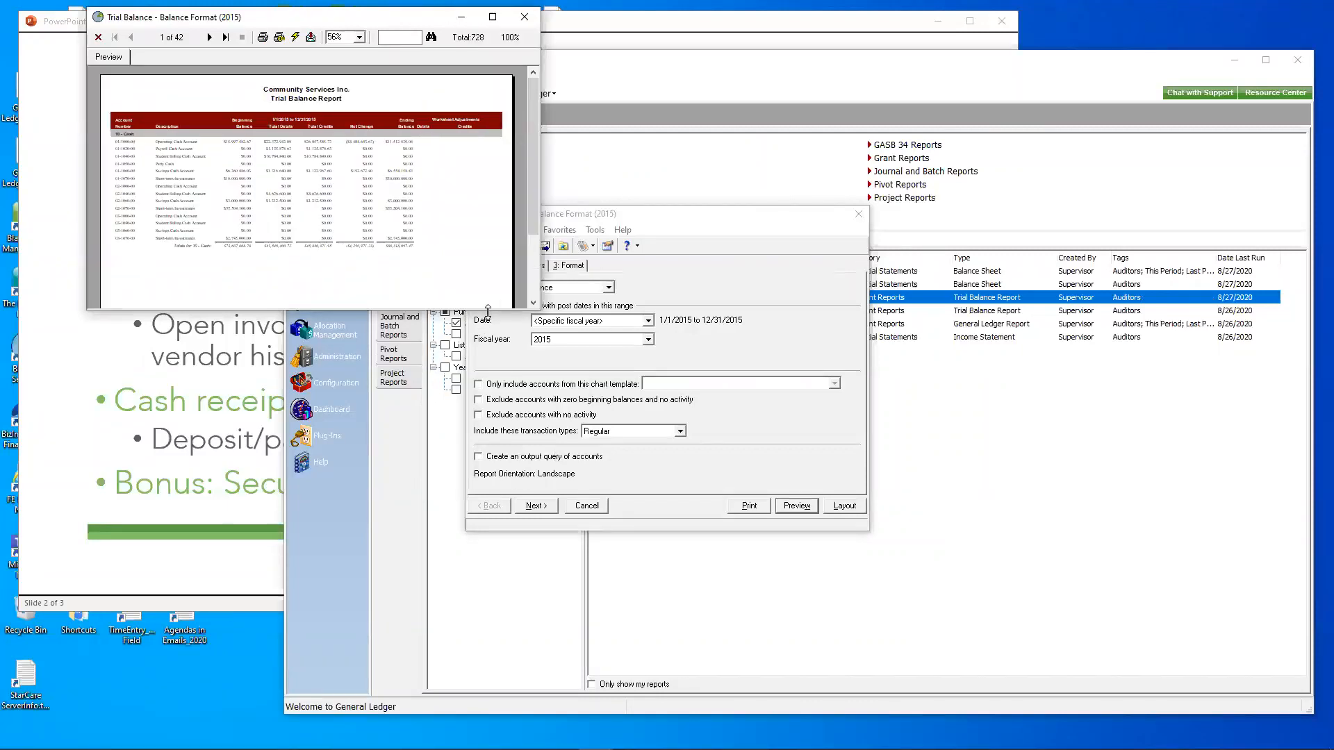
left_click_drag(488, 311, 488, 712)
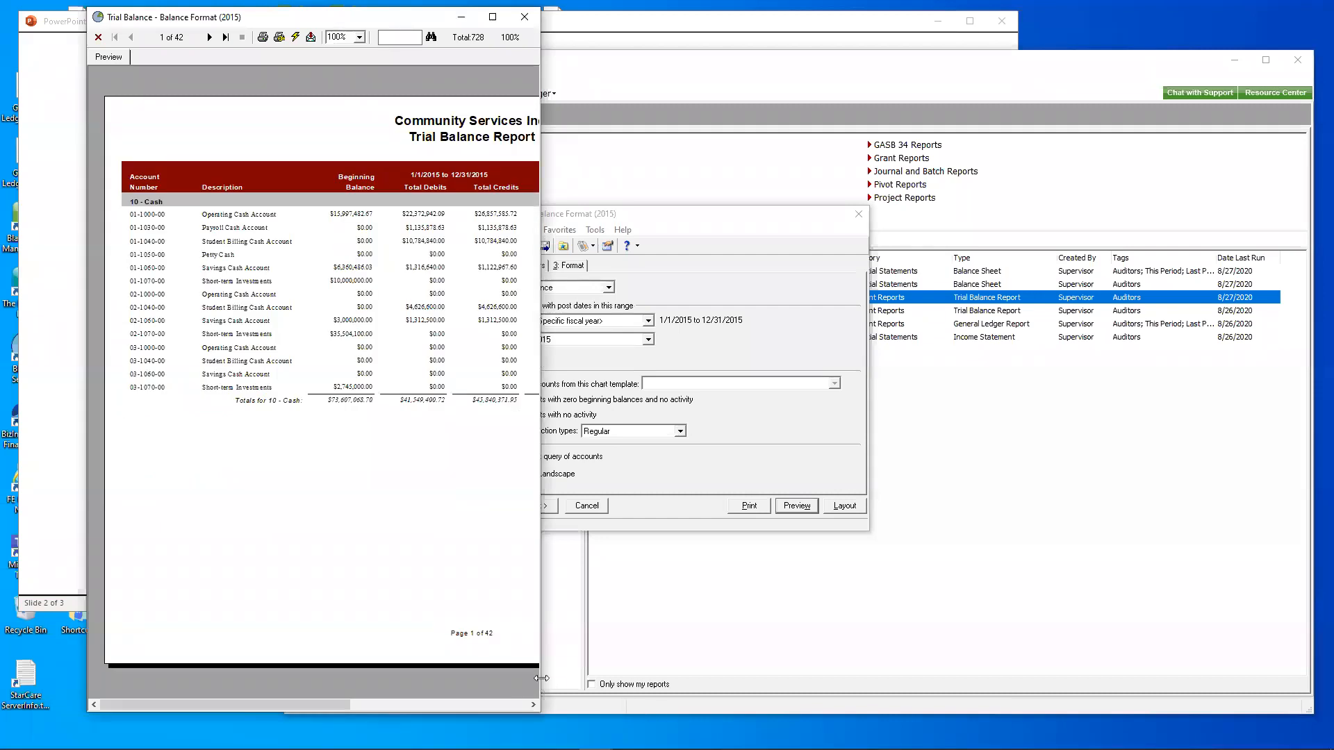
left_click_drag(542, 678, 618, 678)
- Close the Balance Format report's settings without saving, and open the Trial Balance - Year to Date Format (2015) report
left_click(859, 214)
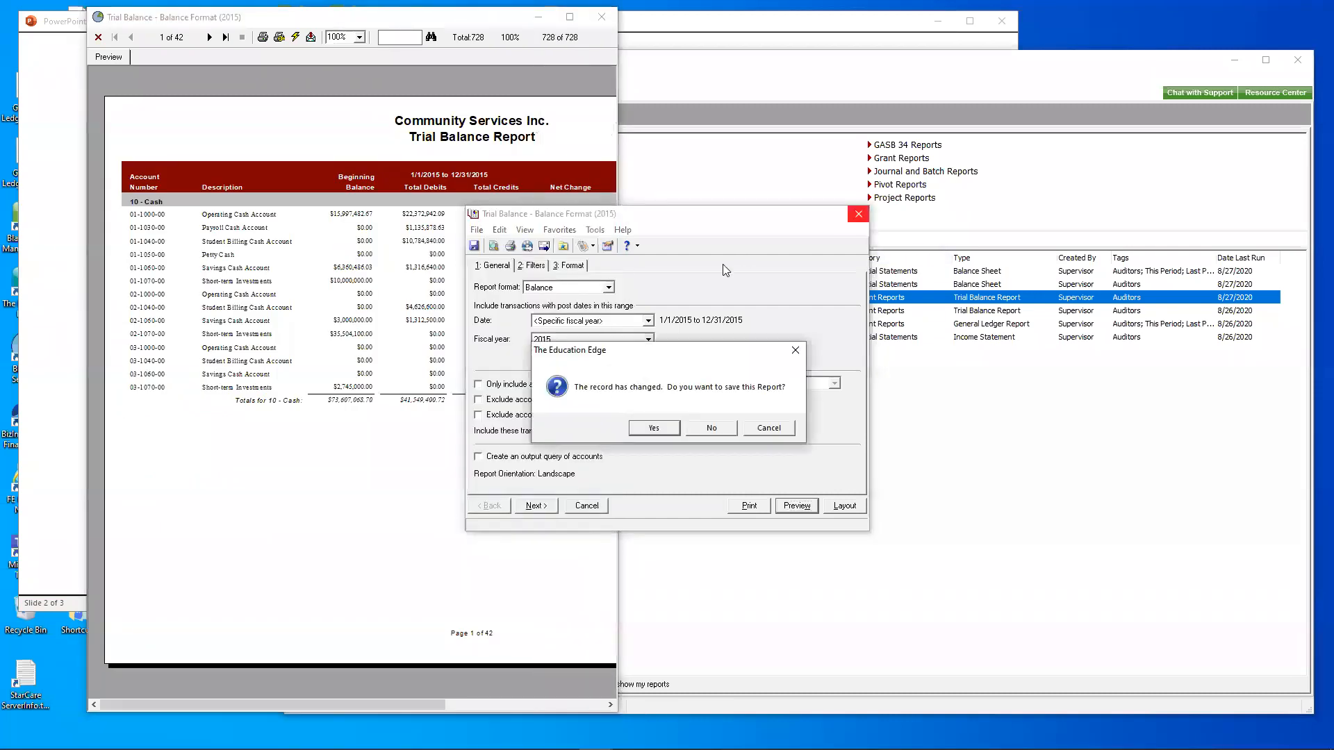
left_click(715, 427)
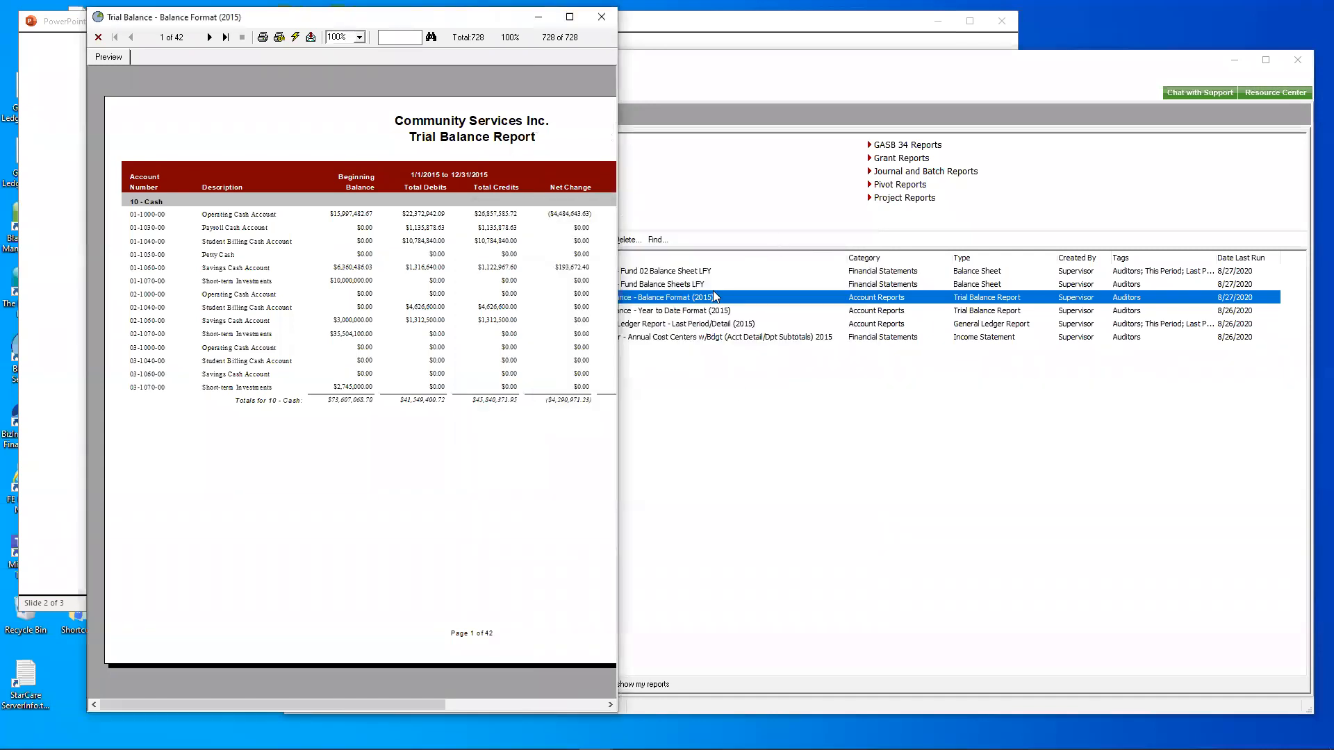
left_click(706, 314)
double_click(707, 314)
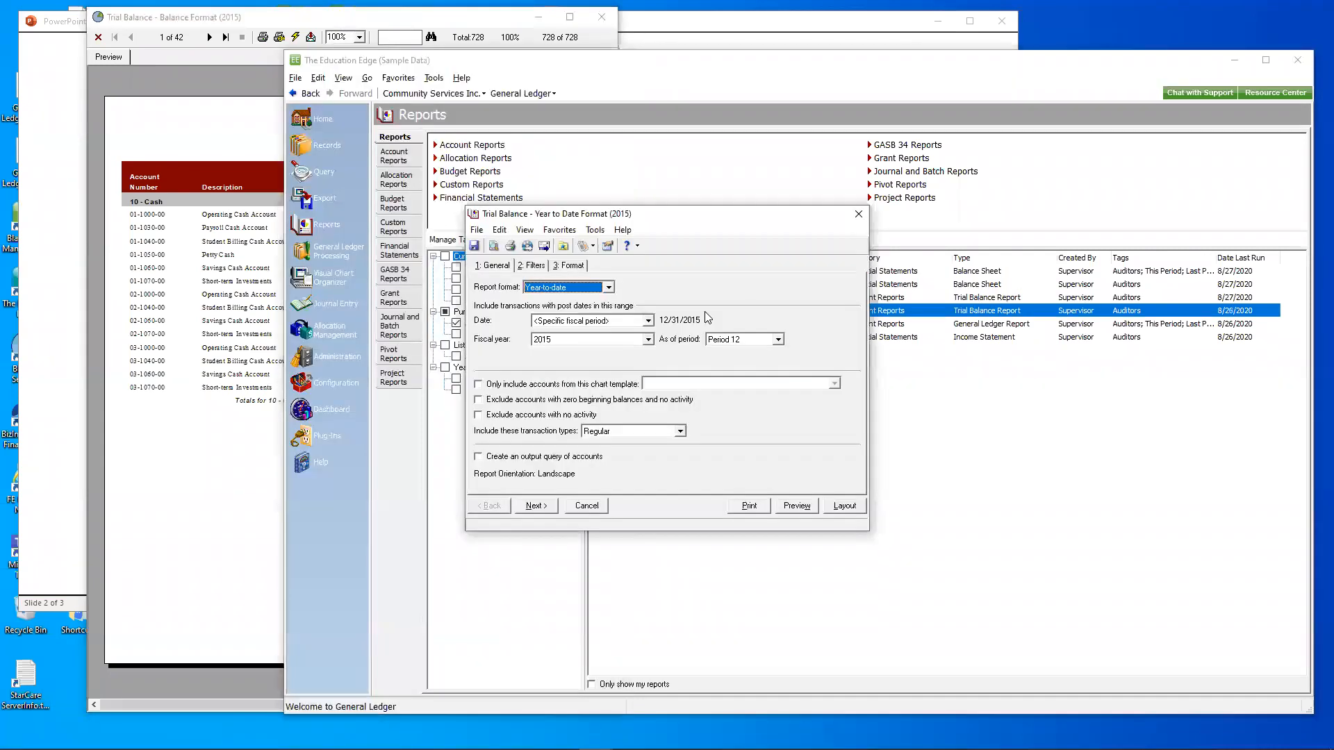
- Preview the Trial Balance - Year to Date Format (2015) report in a restored window moved aside, and close its settings without saving
left_click(797, 505)
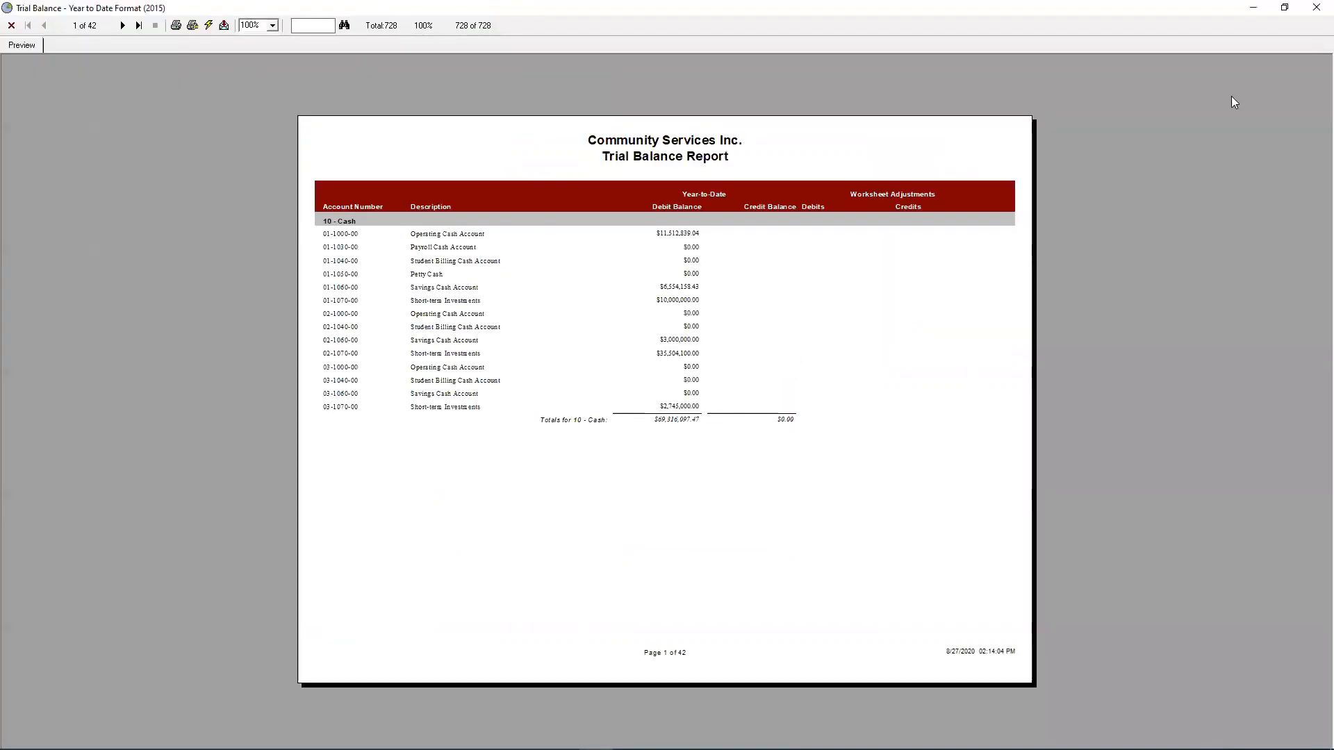
left_click(1285, 7)
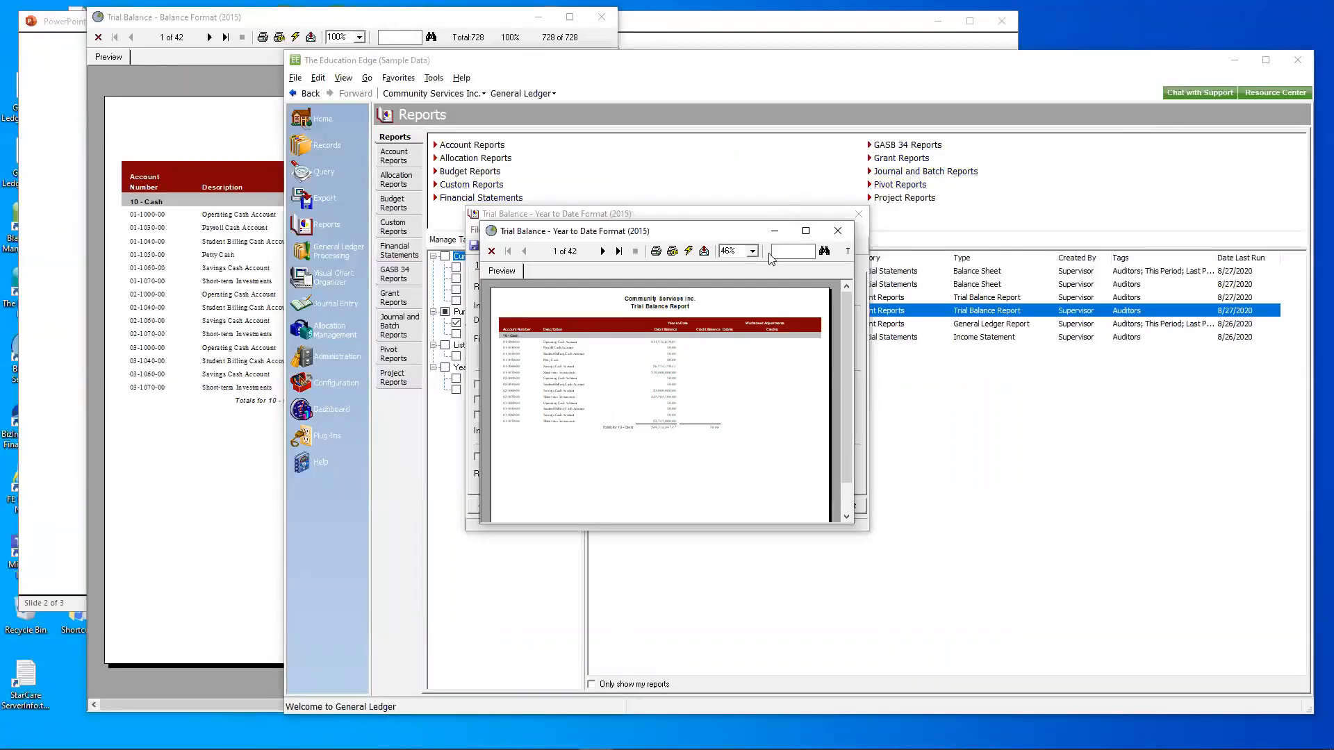
left_click_drag(722, 231, 1131, 127)
left_click(853, 216)
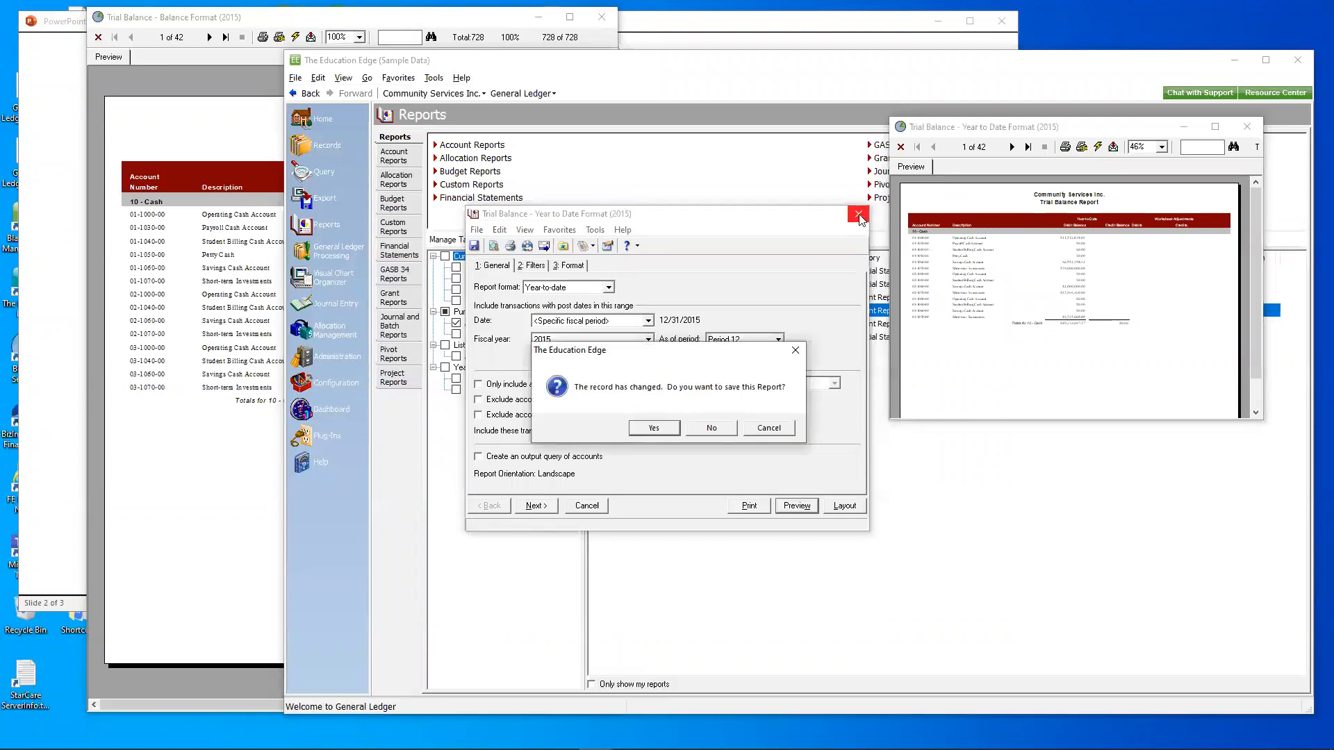
left_click(716, 428)
- Minimize the main window, enlarge the Year to Date preview beside the Balance Format preview, and compare their balance columns
left_click(1231, 59)
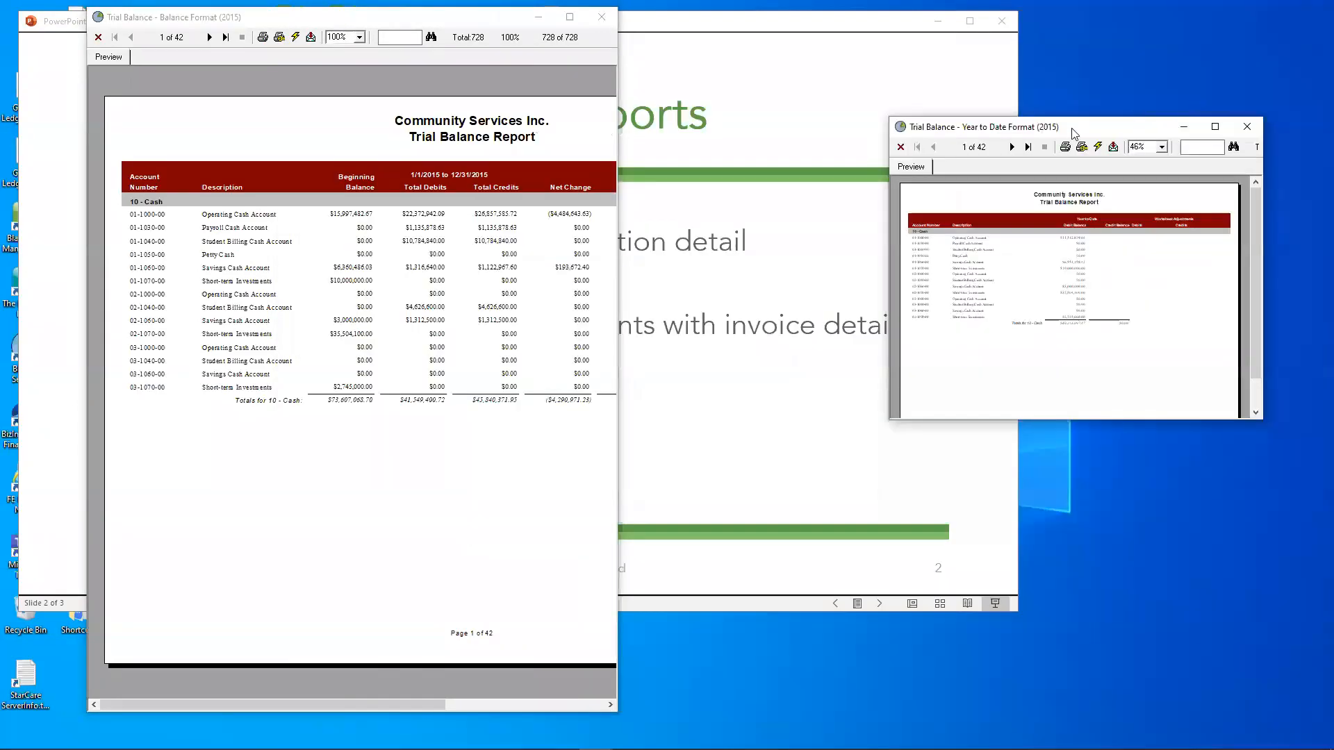
left_click_drag(1082, 133, 833, 35)
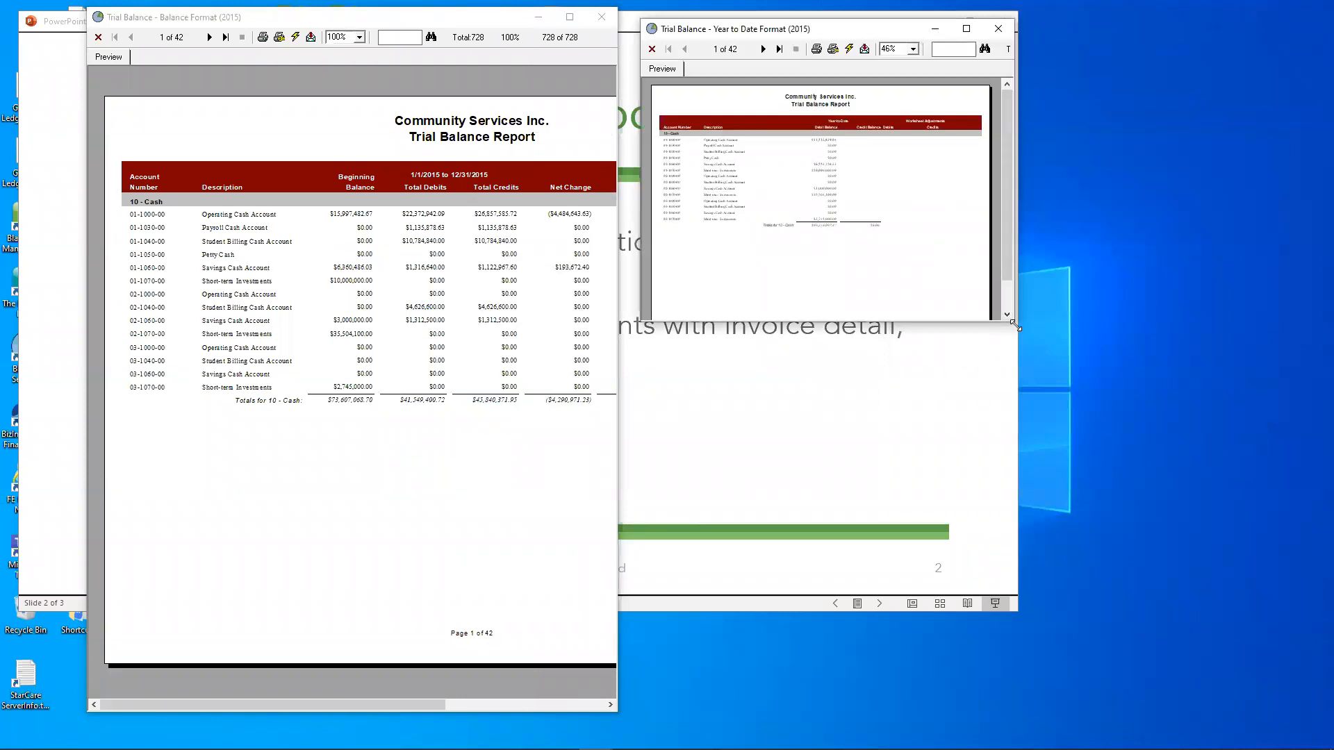
left_click_drag(1016, 326, 1318, 748)
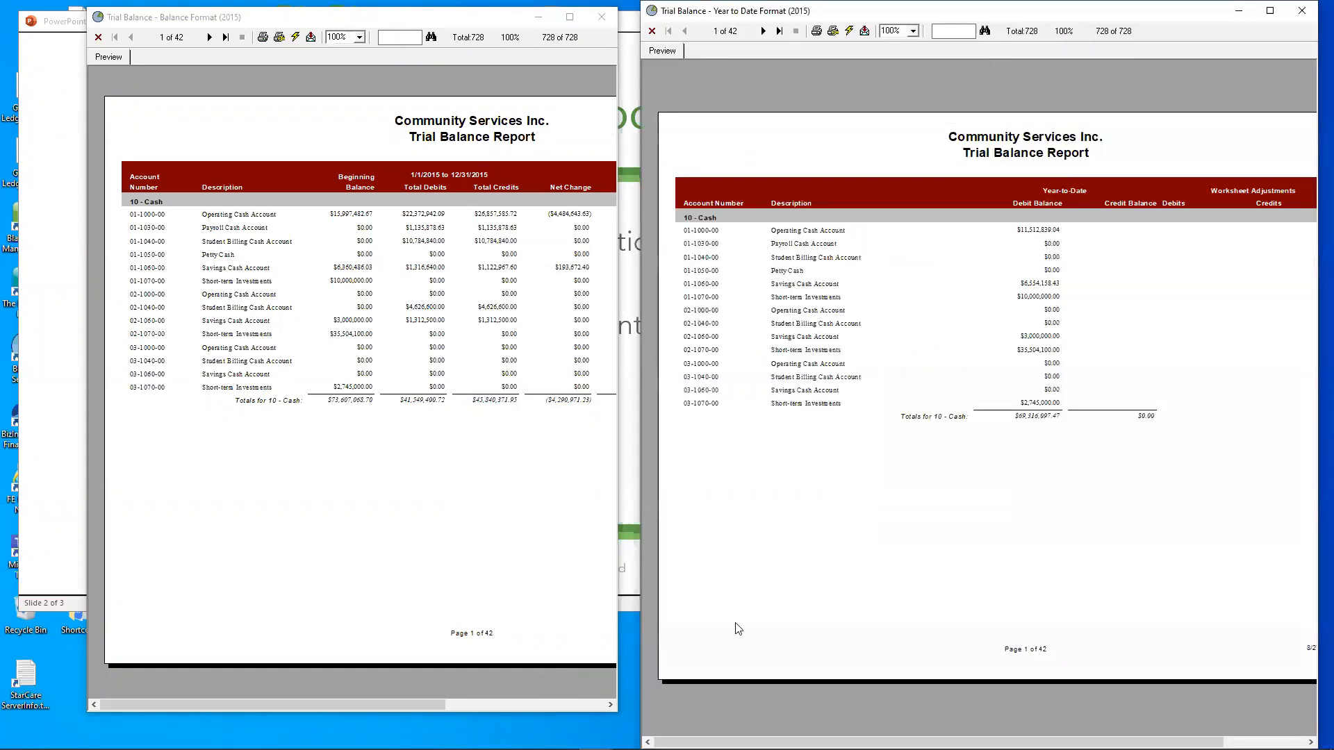
left_click_drag(421, 700, 523, 705)
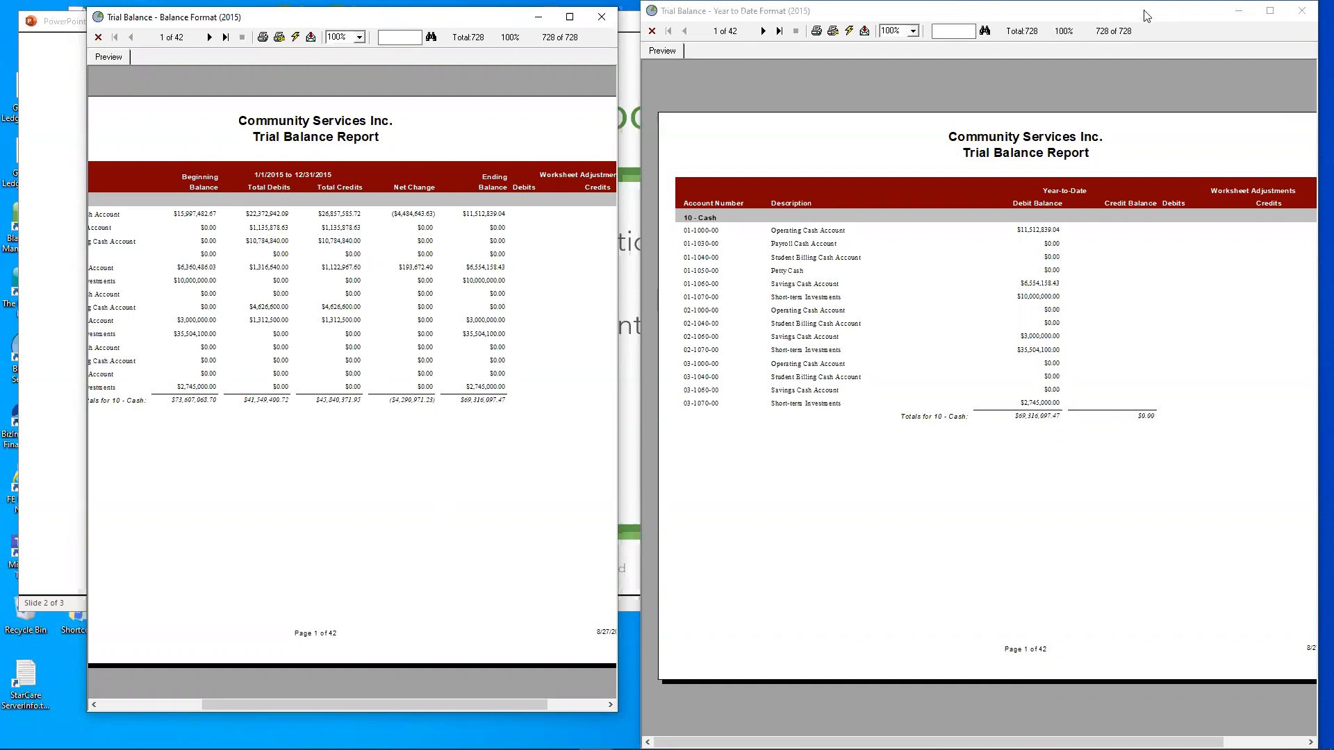
left_click_drag(941, 742, 934, 705)
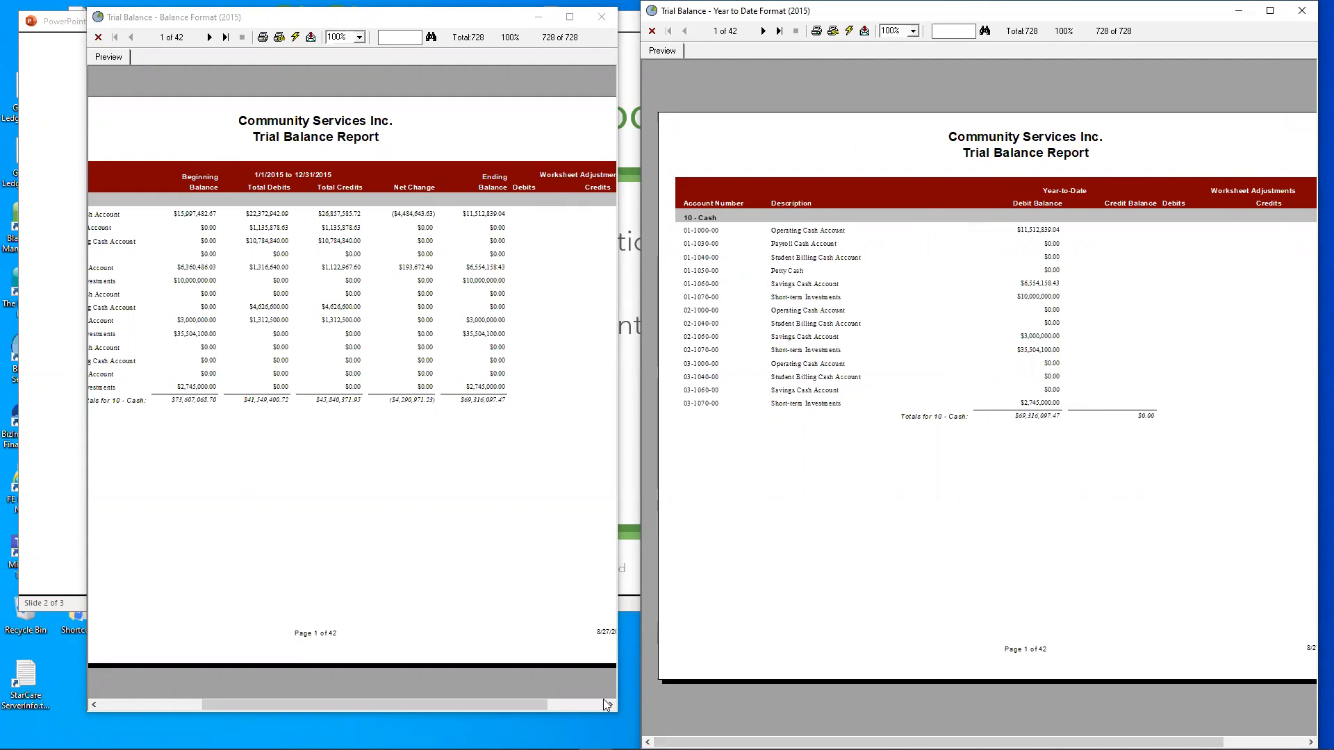
left_click_drag(525, 705, 467, 688)
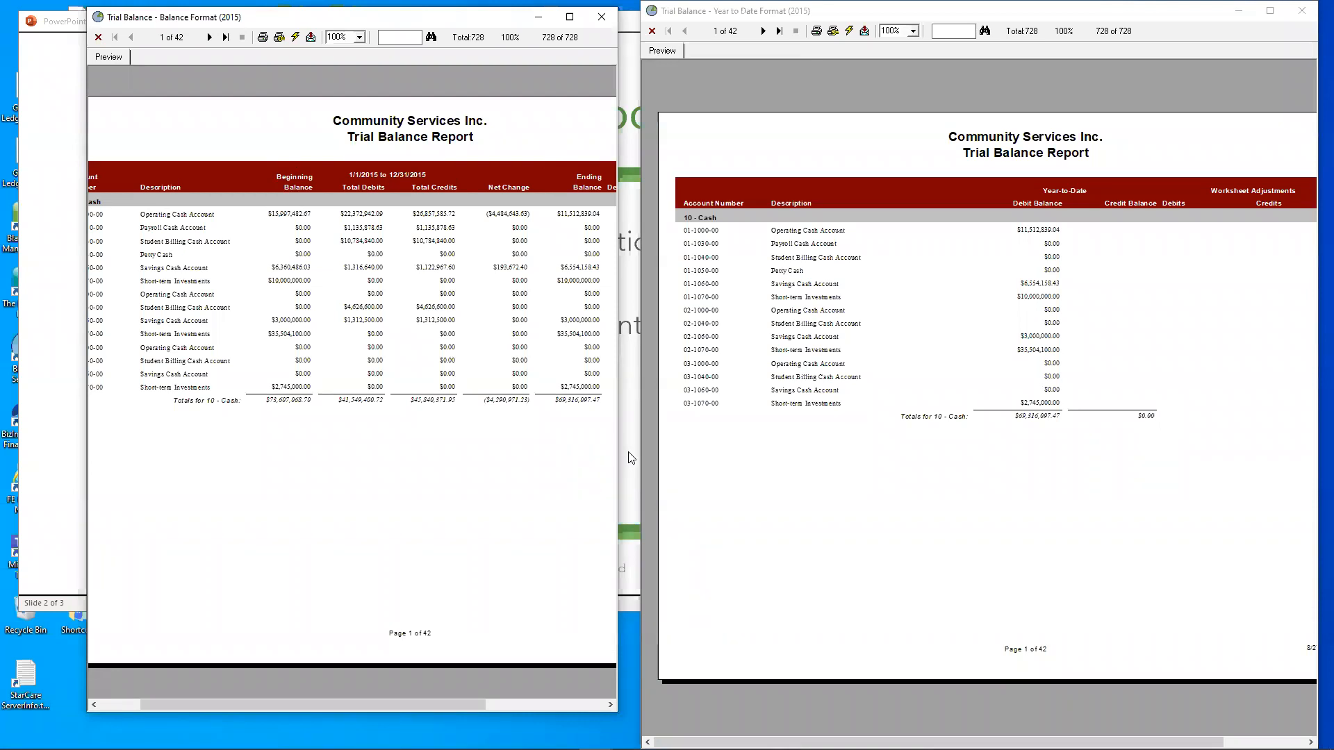
- Reopen the Trial Balance - Balance Format (2015) report from the report list, check its report format choices, and close it without saving
mouse_move(595, 737)
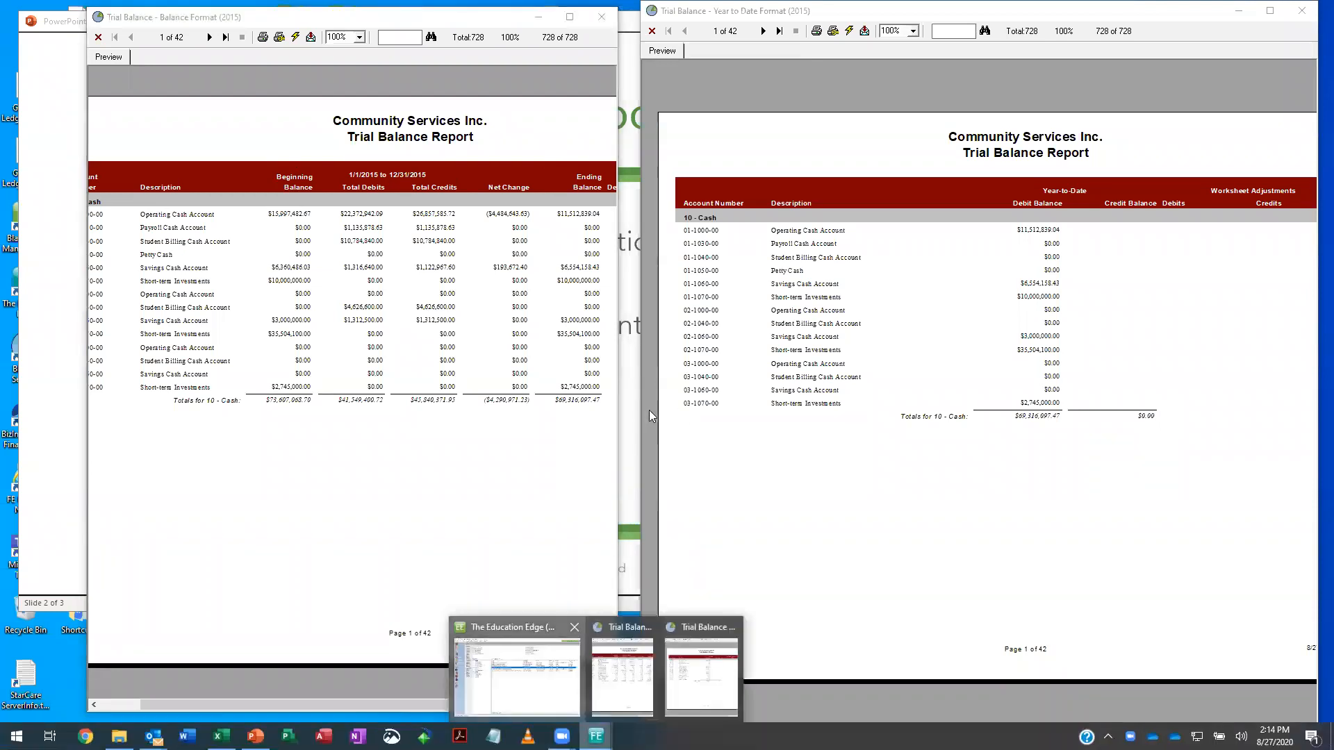
left_click(517, 666)
double_click(677, 298)
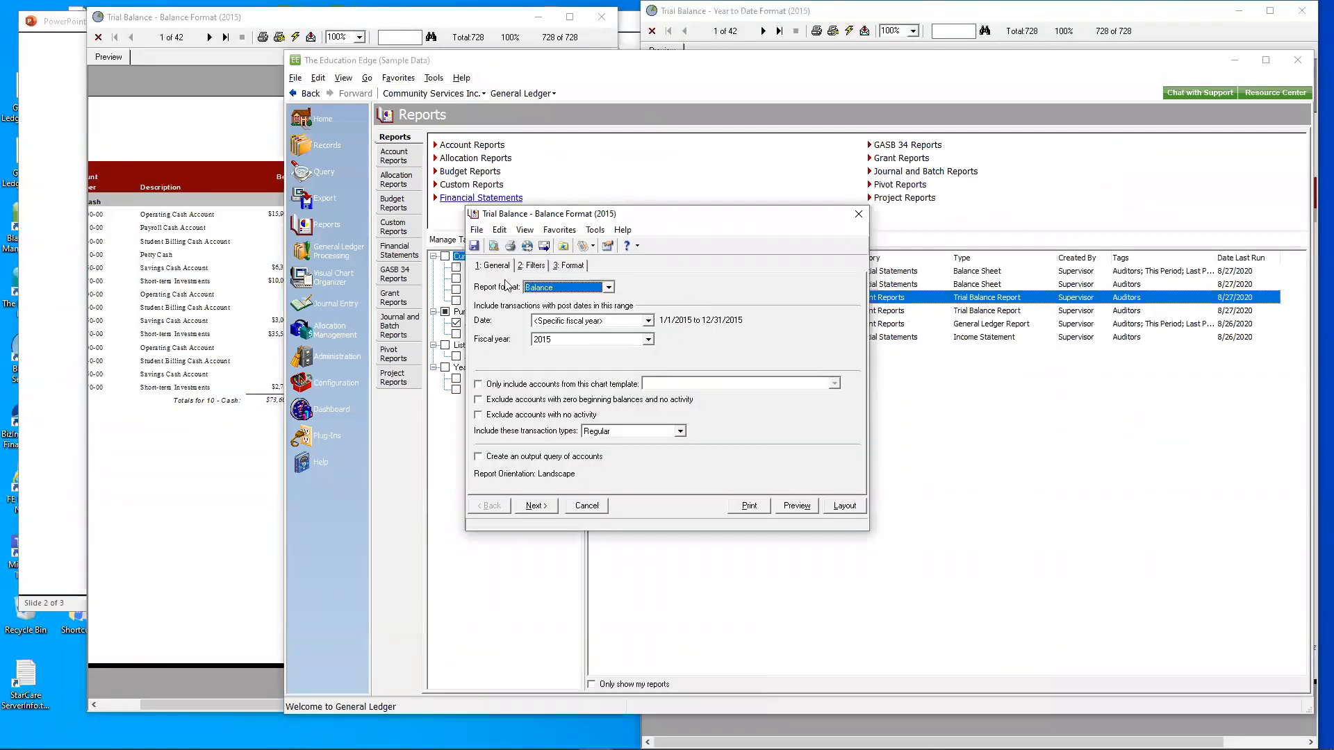
left_click(612, 287)
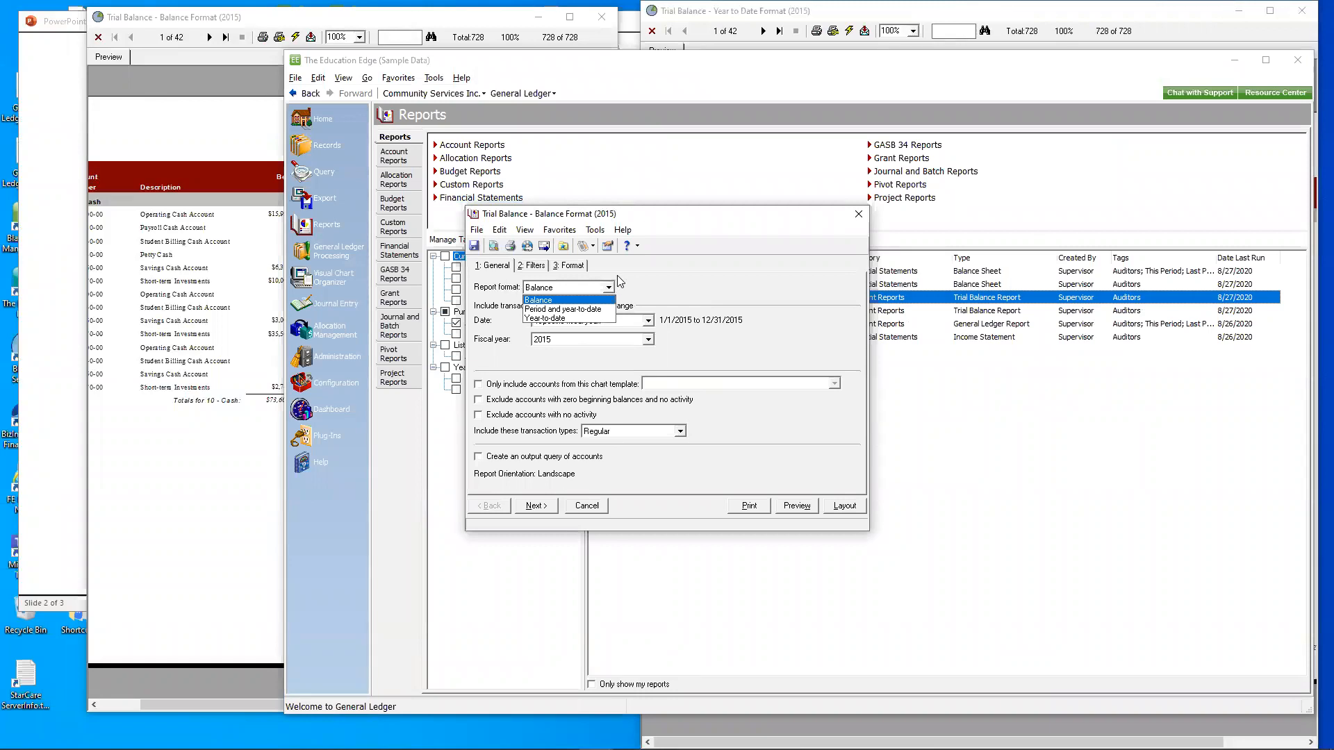
left_click(688, 267)
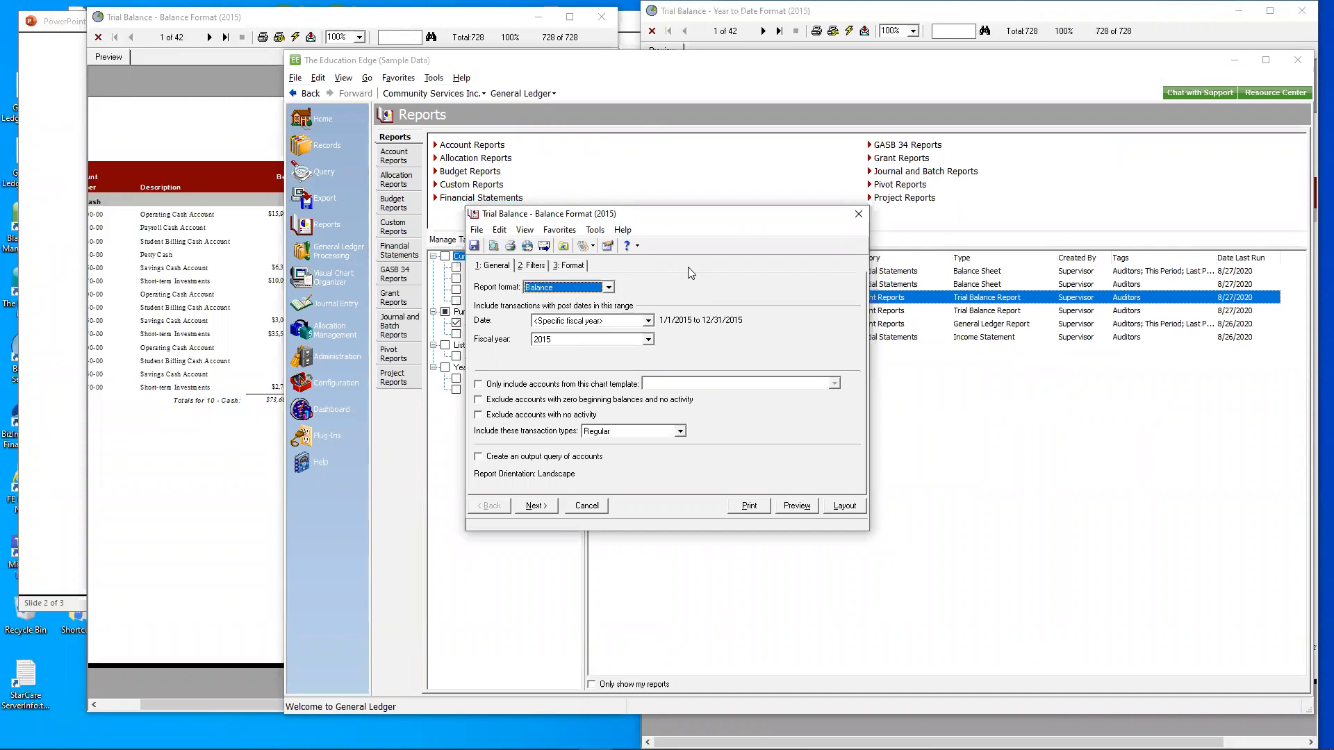
left_click(859, 214)
left_click(717, 428)
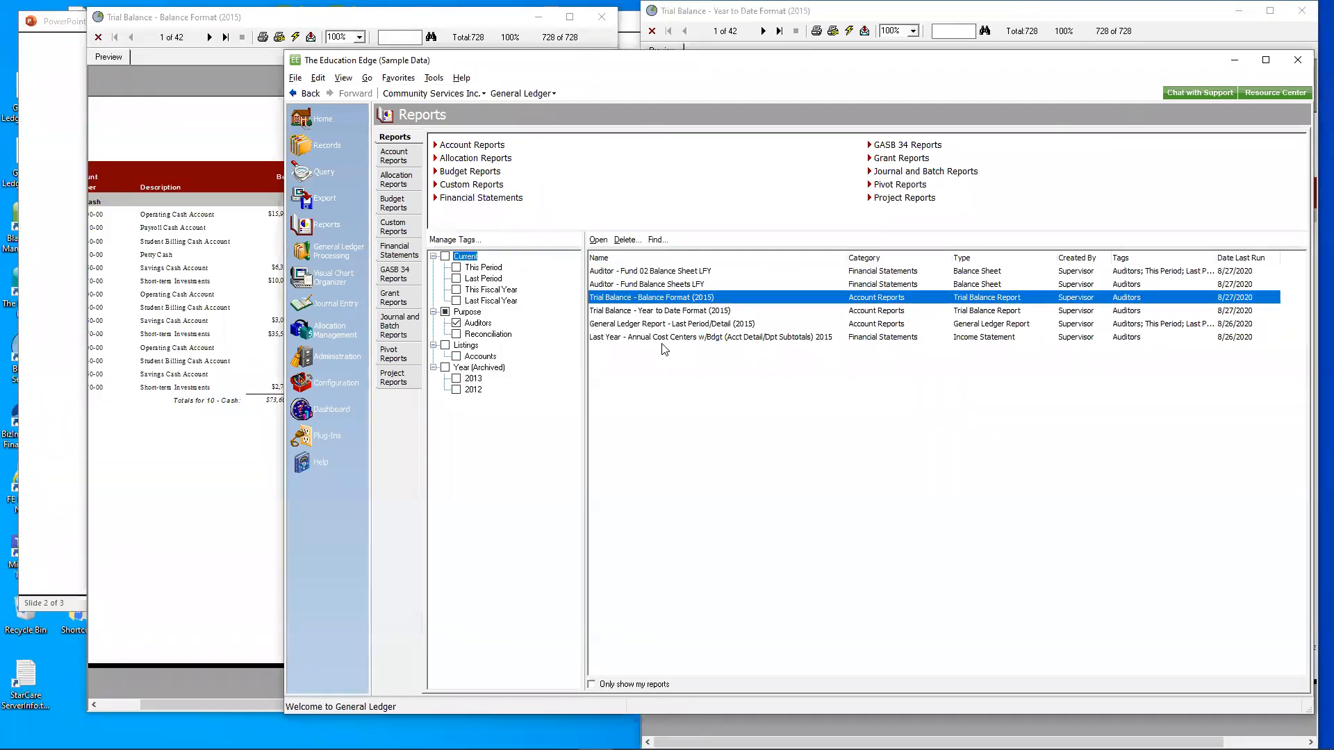
- Open the General Ledger Report - Last Period/Detail (2015) and review its filters
left_click(669, 325)
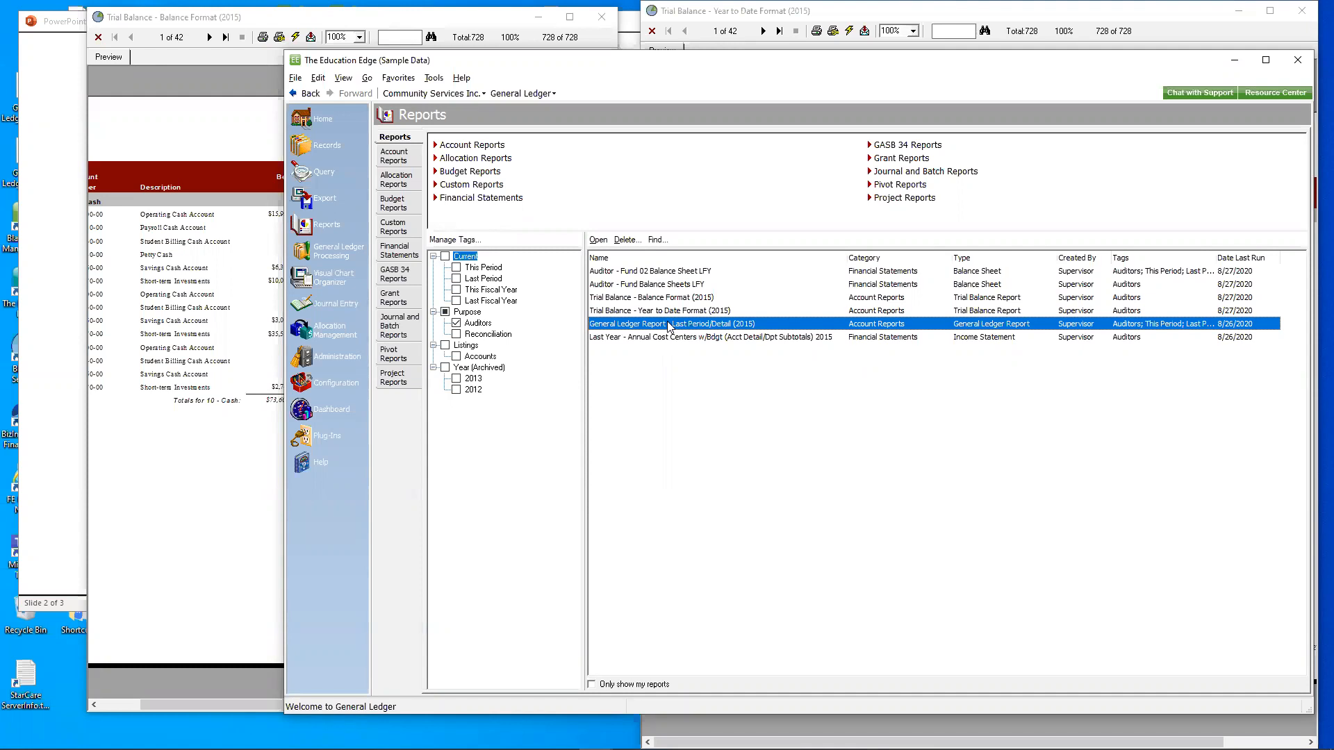
double_click(670, 324)
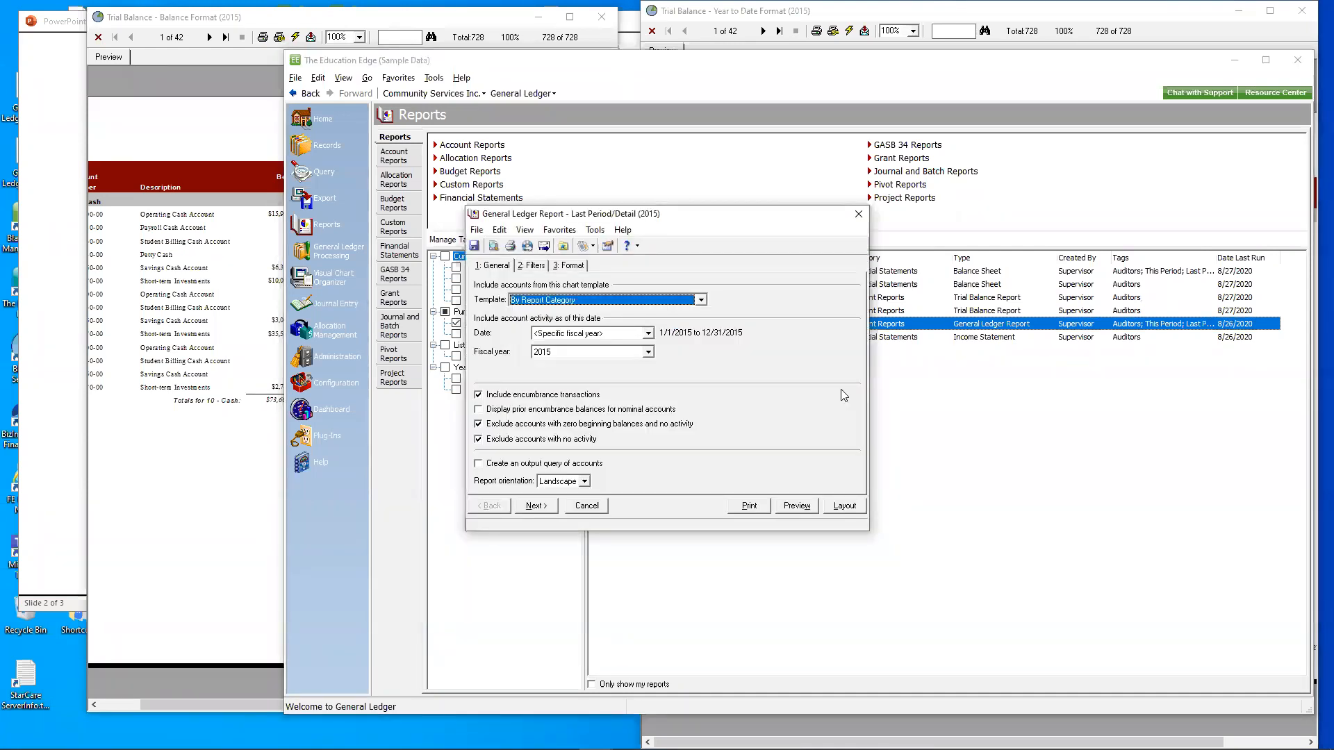
left_click(530, 266)
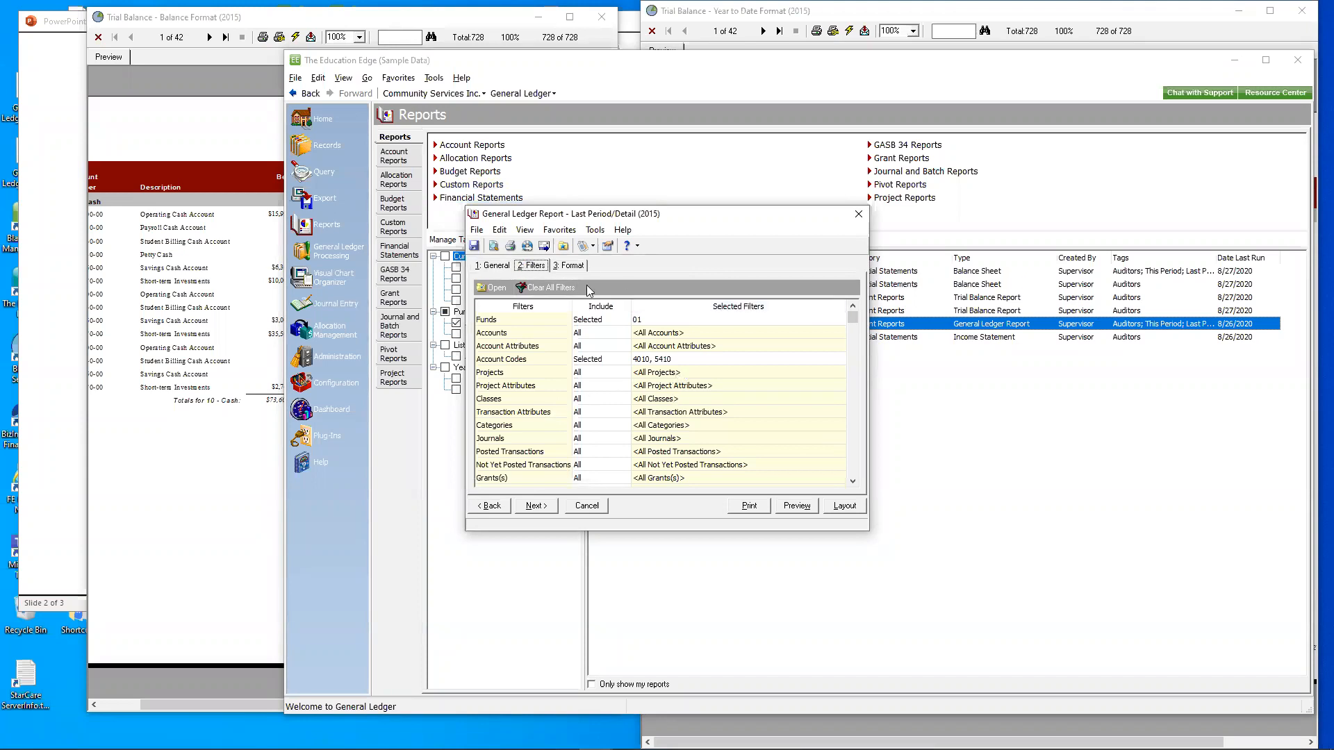
- Preview the General Ledger report at 150% zoom, page through to the Office Supplies account on page 5, and close the preview
left_click(794, 506)
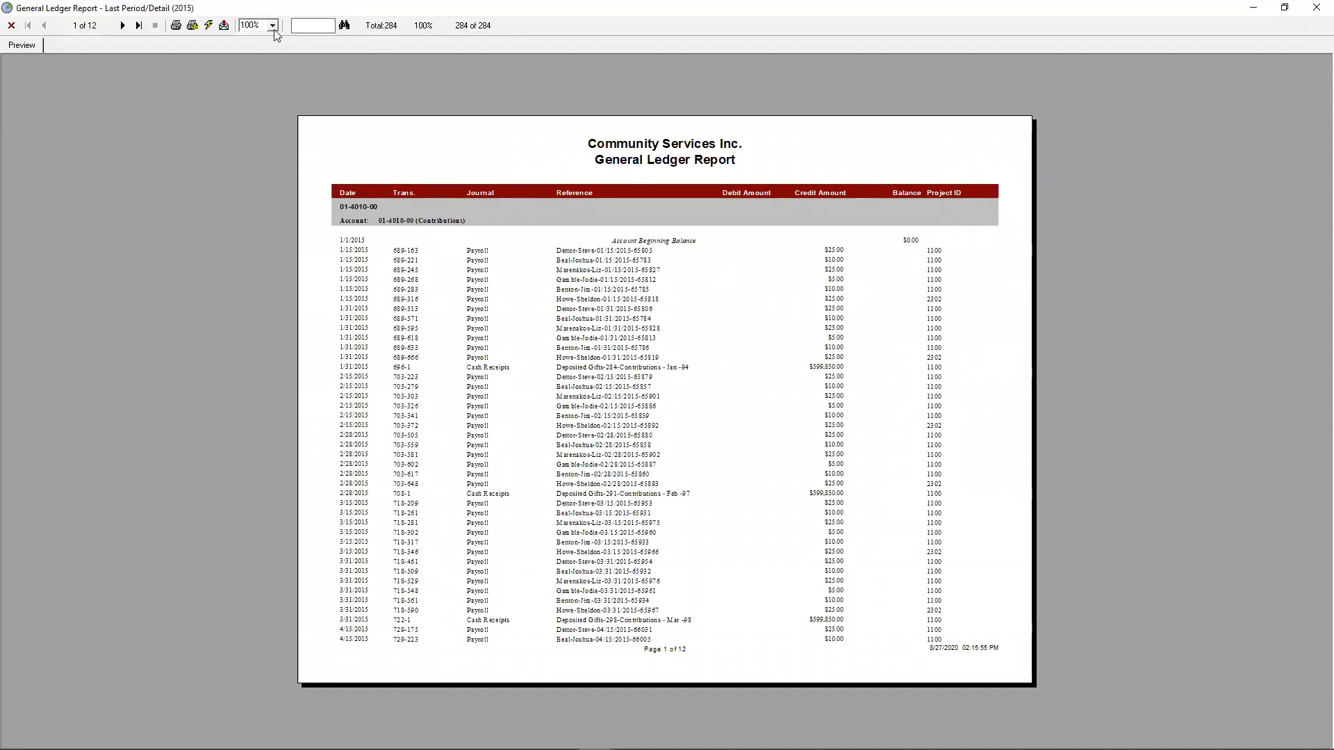
left_click(272, 26)
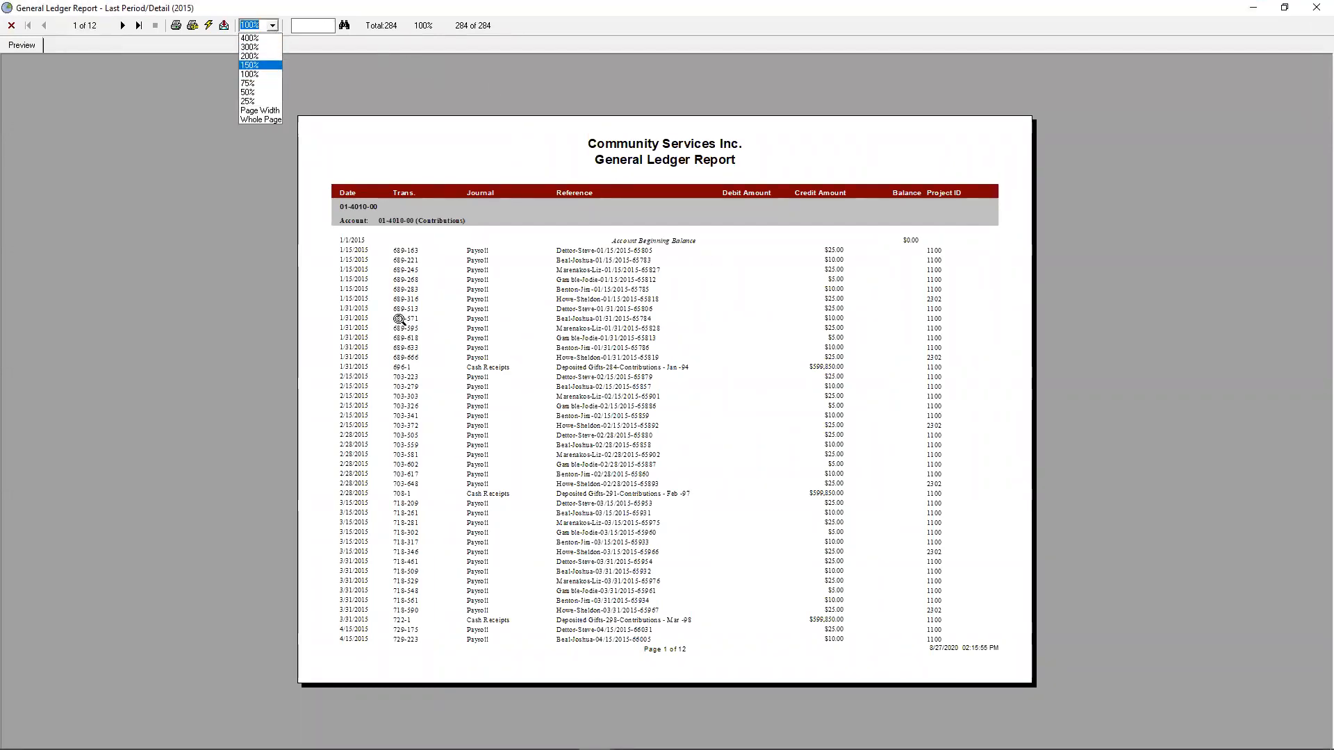
left_click(270, 65)
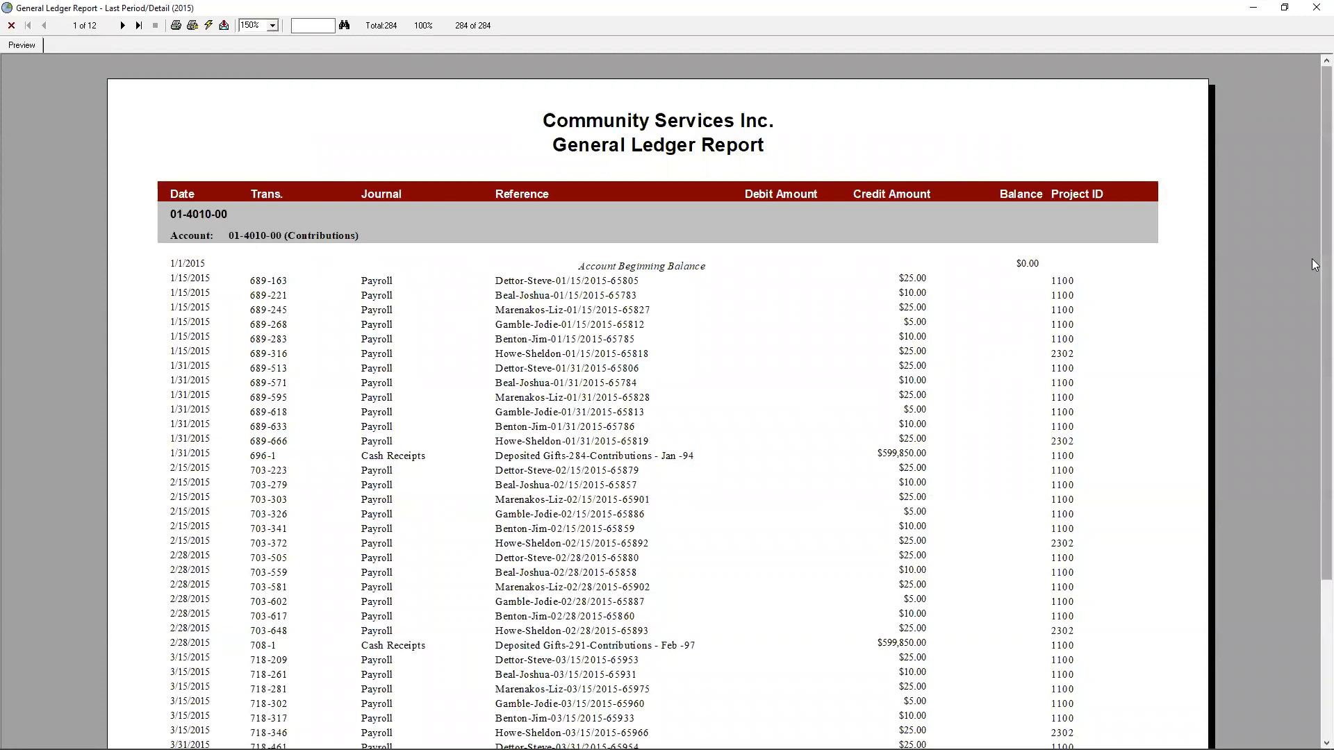
mouse_move(1322, 252)
left_mouse_down()
mouse_move(1316, 542)
mouse_move(1316, 254)
left_mouse_up()
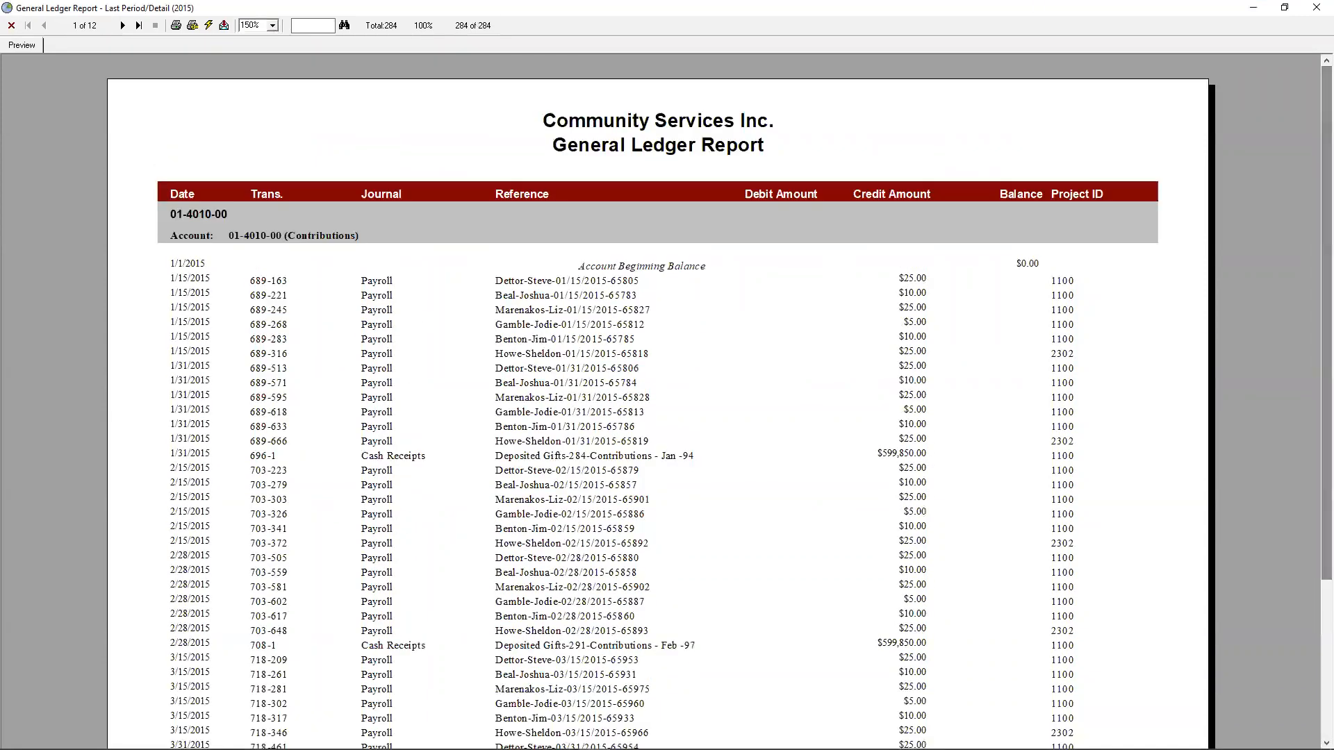
left_click(123, 25)
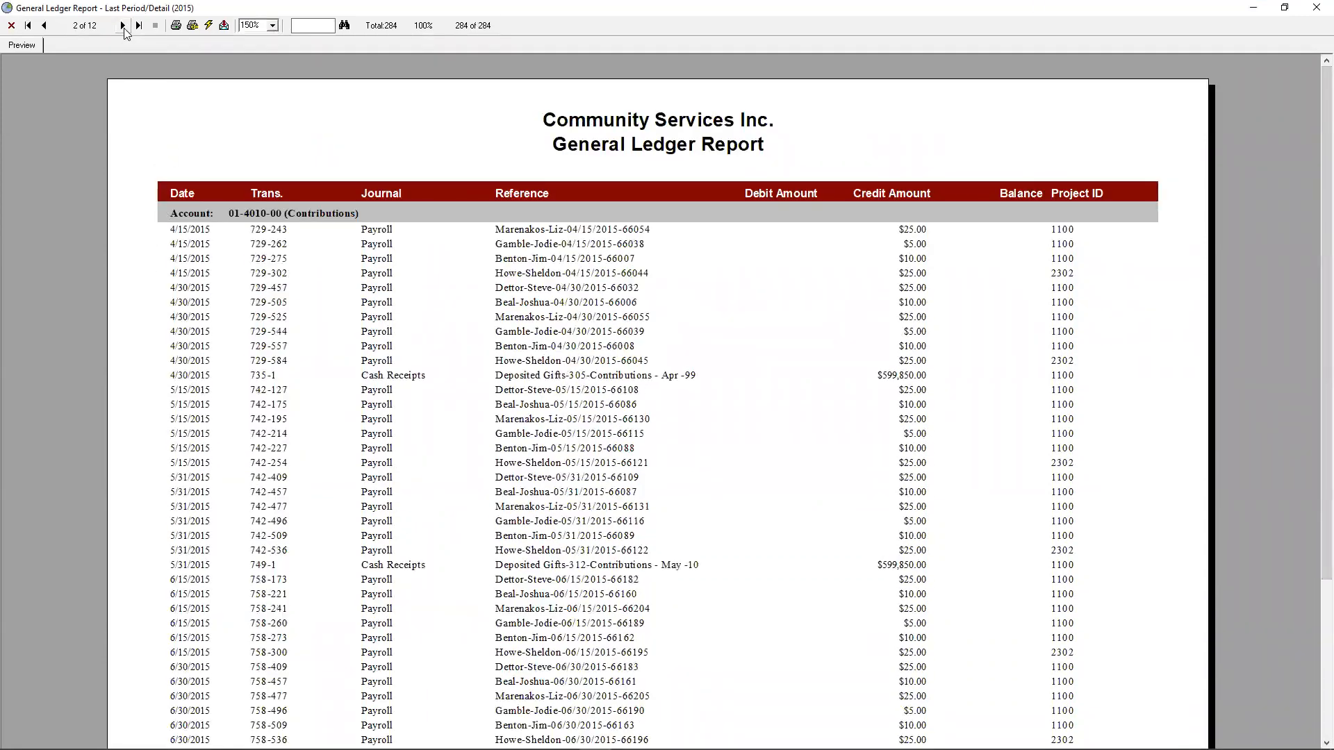
left_click(123, 26)
left_click(123, 26)
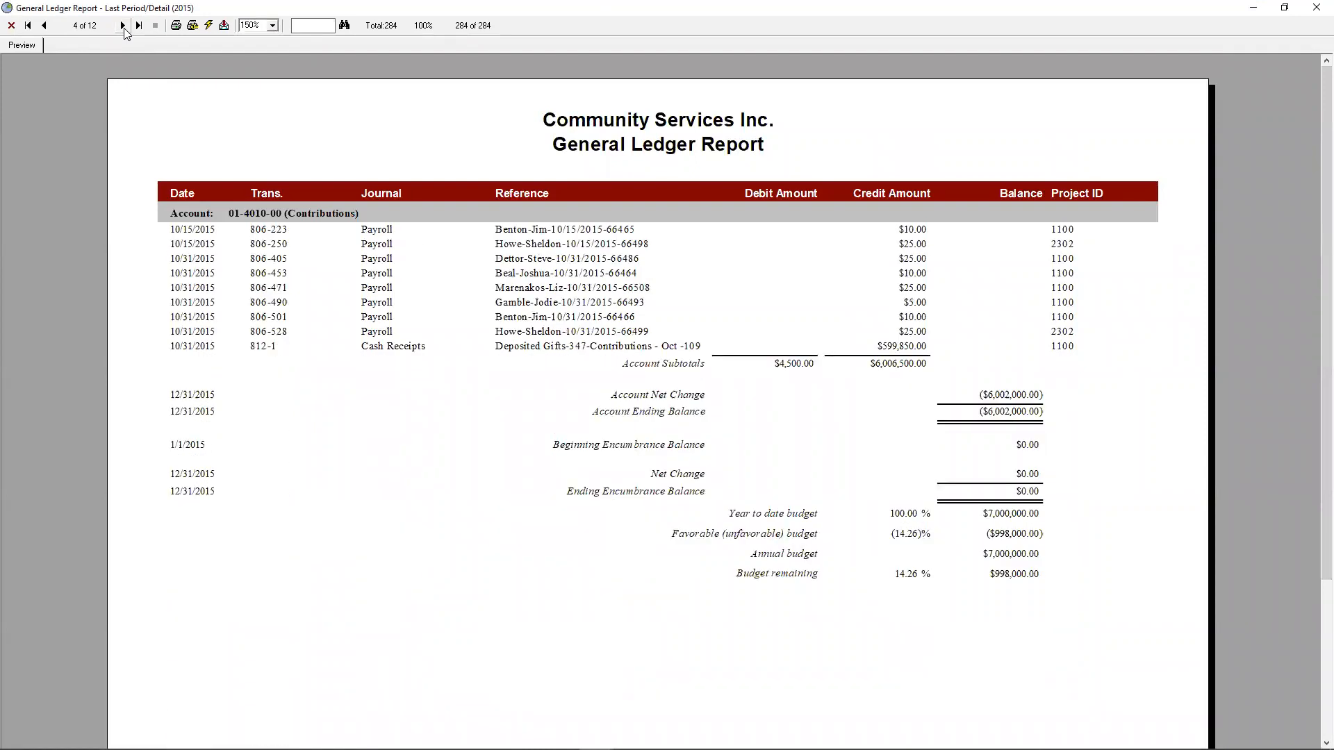
left_click(123, 25)
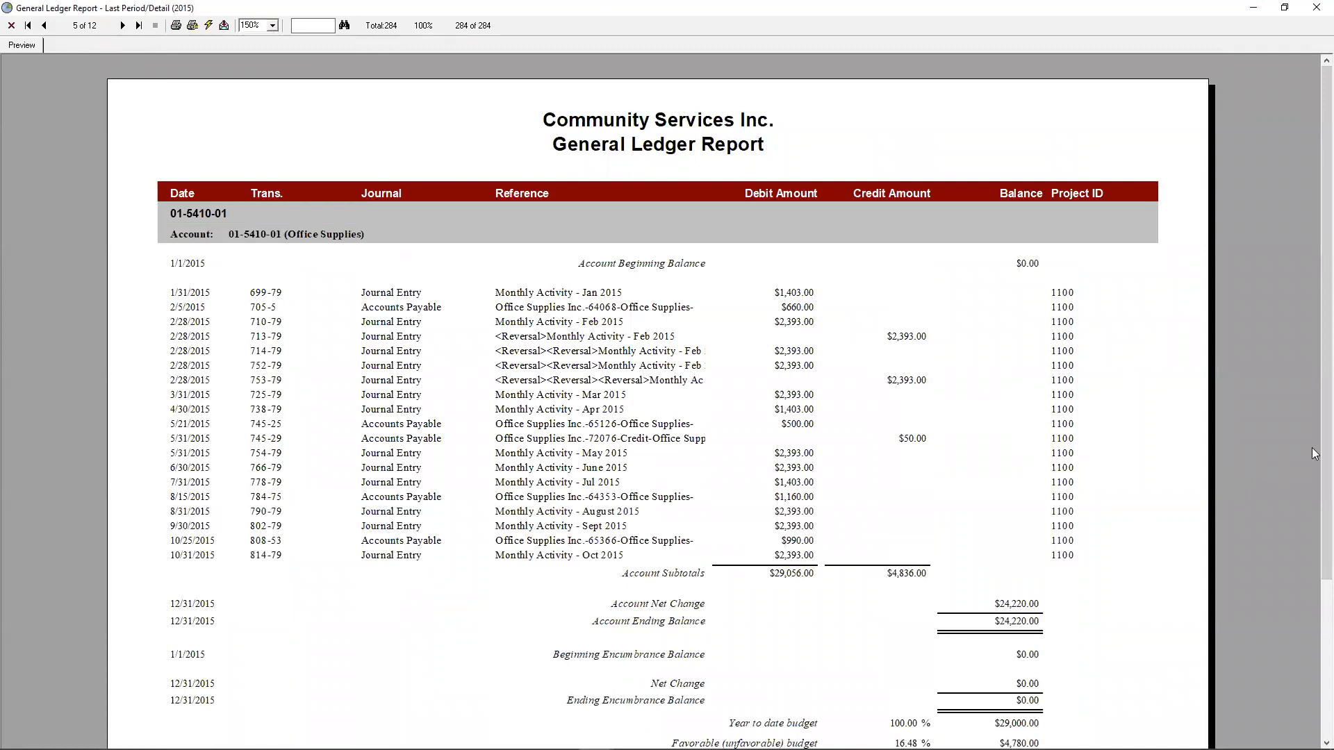
scroll(1313, 514, "down", 2)
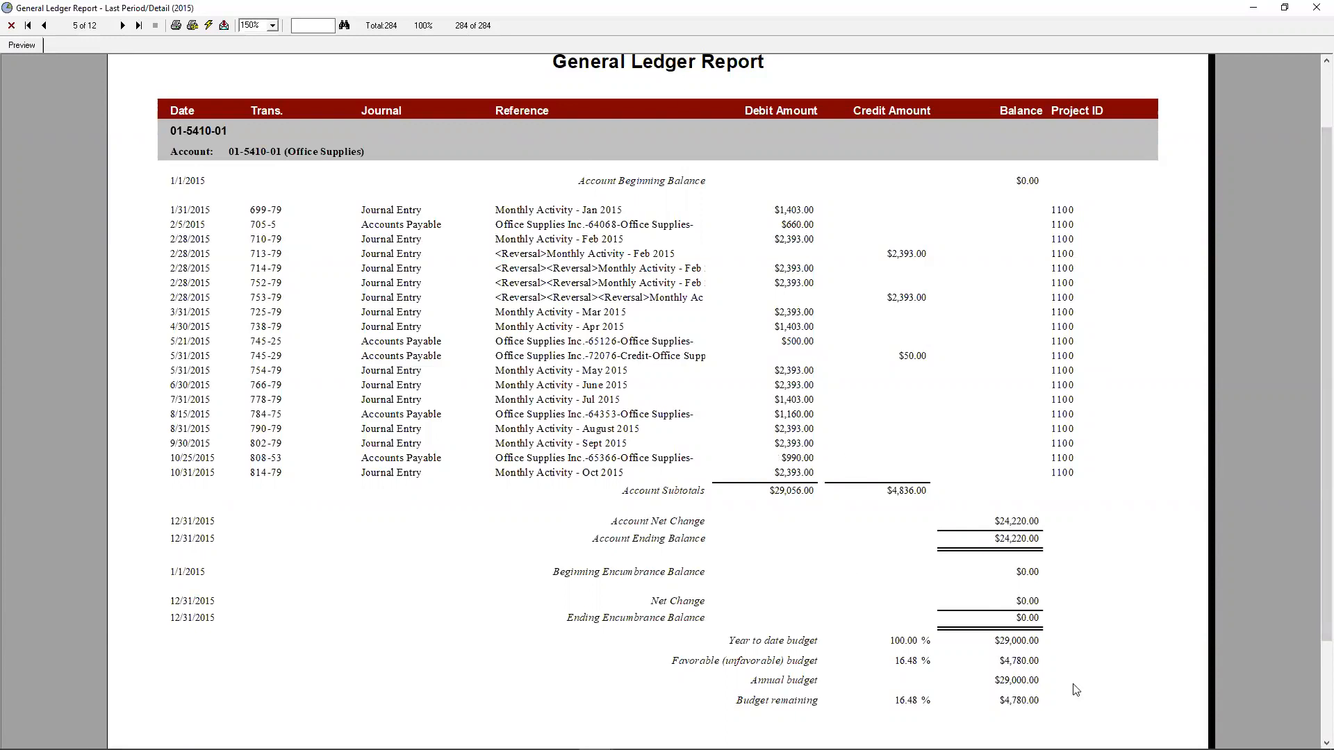
left_click(1315, 9)
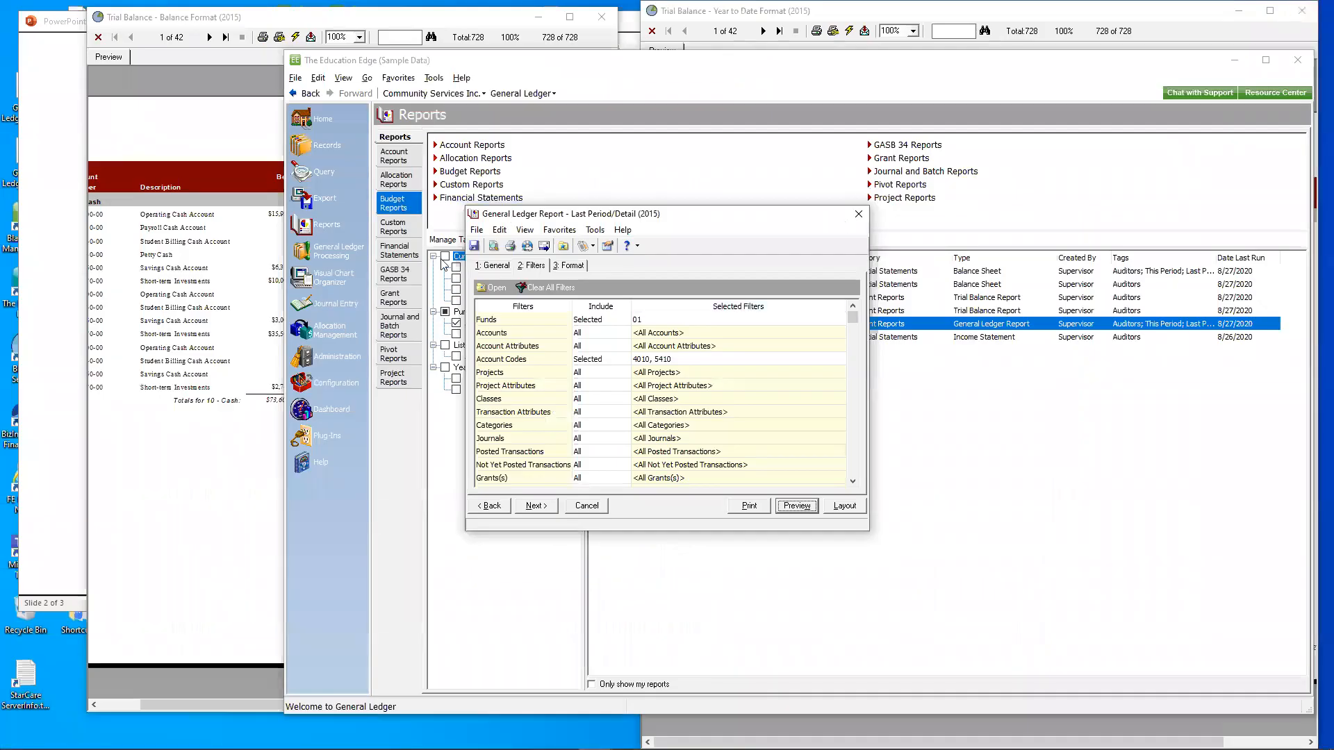
- Review the General Ledger report's general settings and filters, and open its format settings
left_click(490, 267)
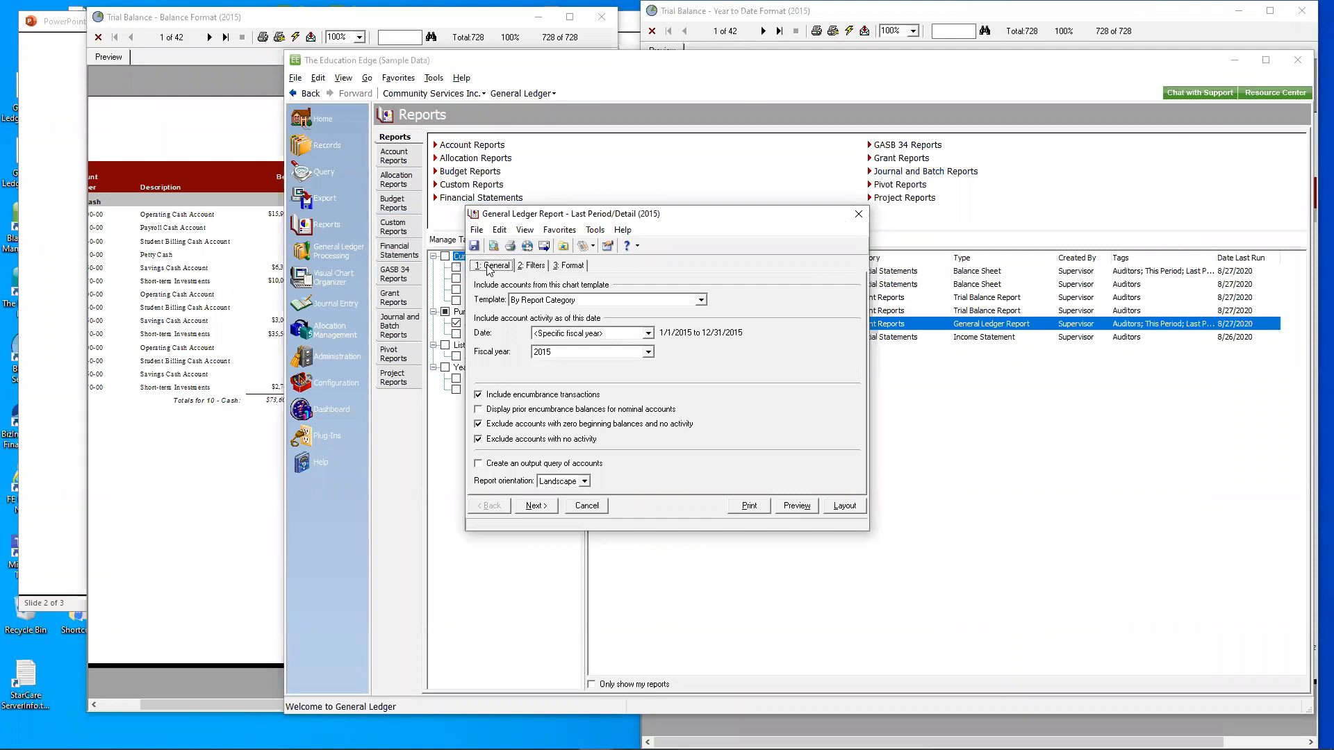
left_click(532, 271)
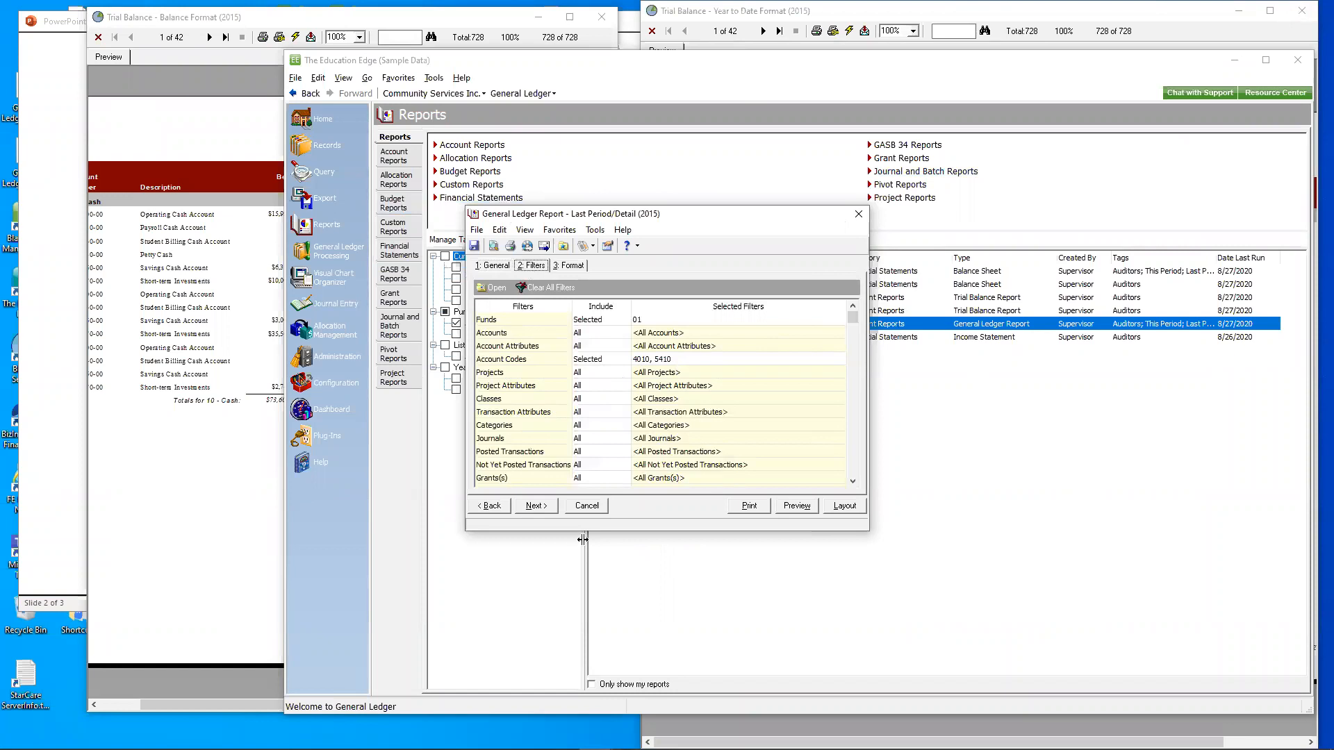
left_click(572, 267)
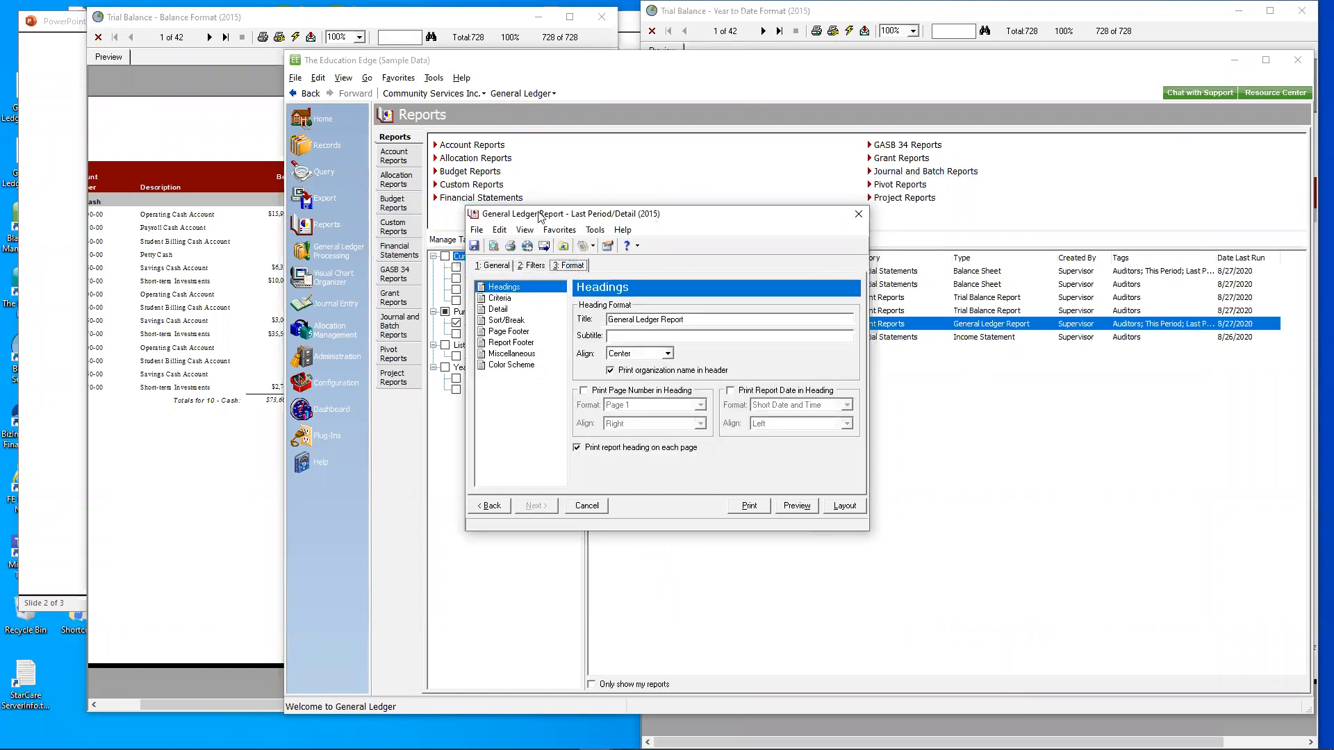
- Turn on Subtotal by period in the General Ledger report's detail format options
left_click(502, 310)
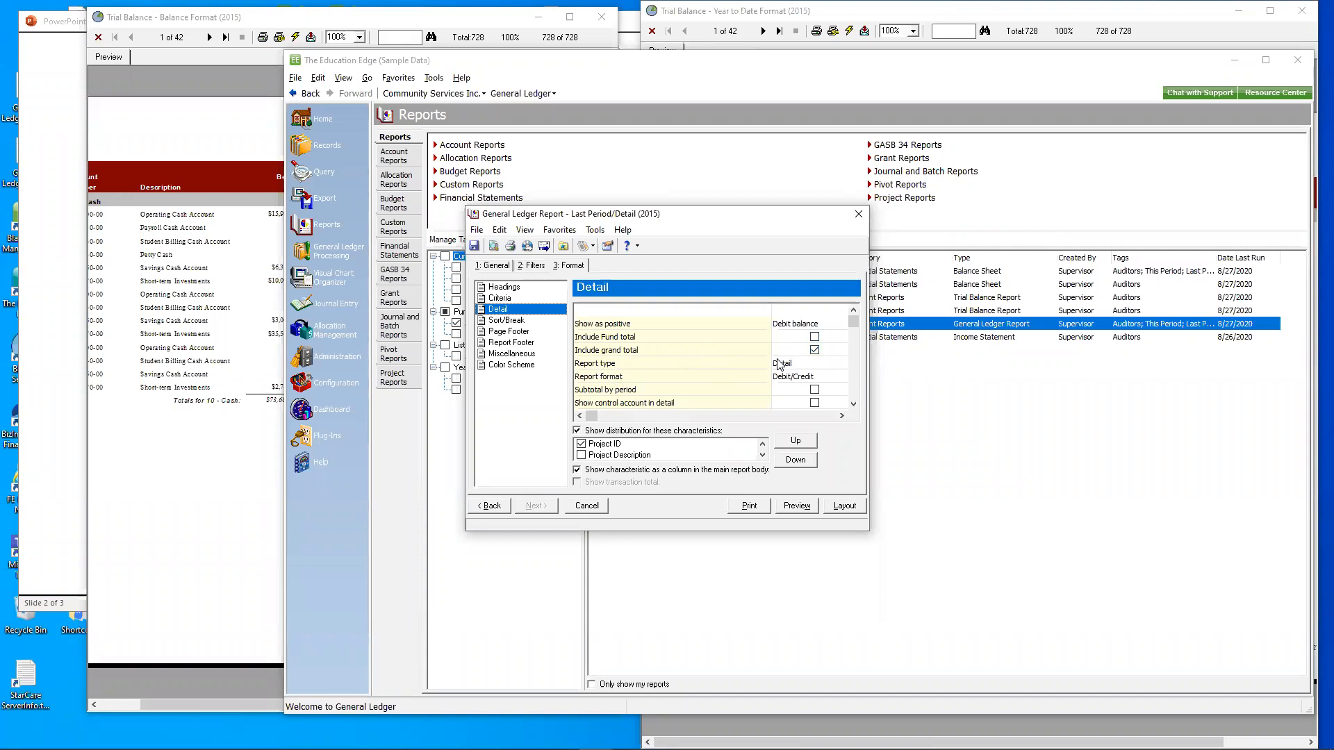
left_click(854, 406)
left_click(853, 406)
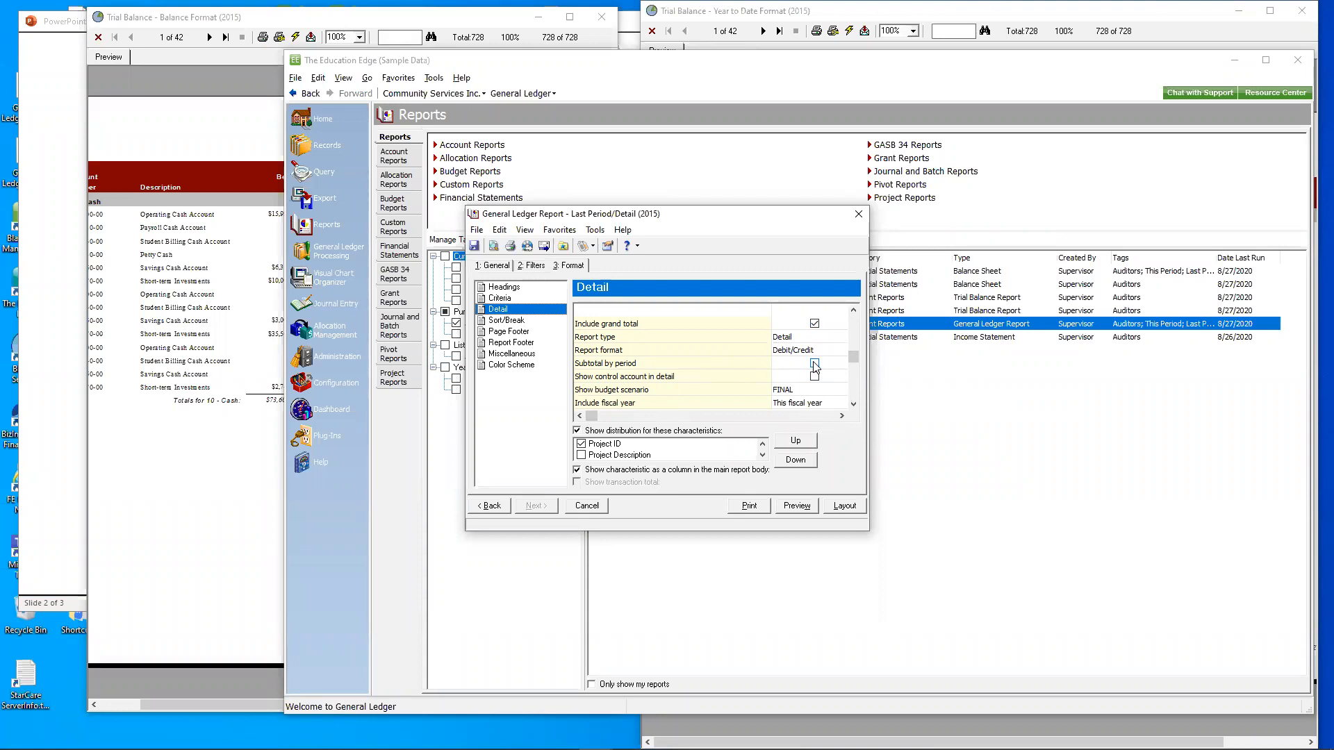
left_click(853, 404)
left_click(853, 405)
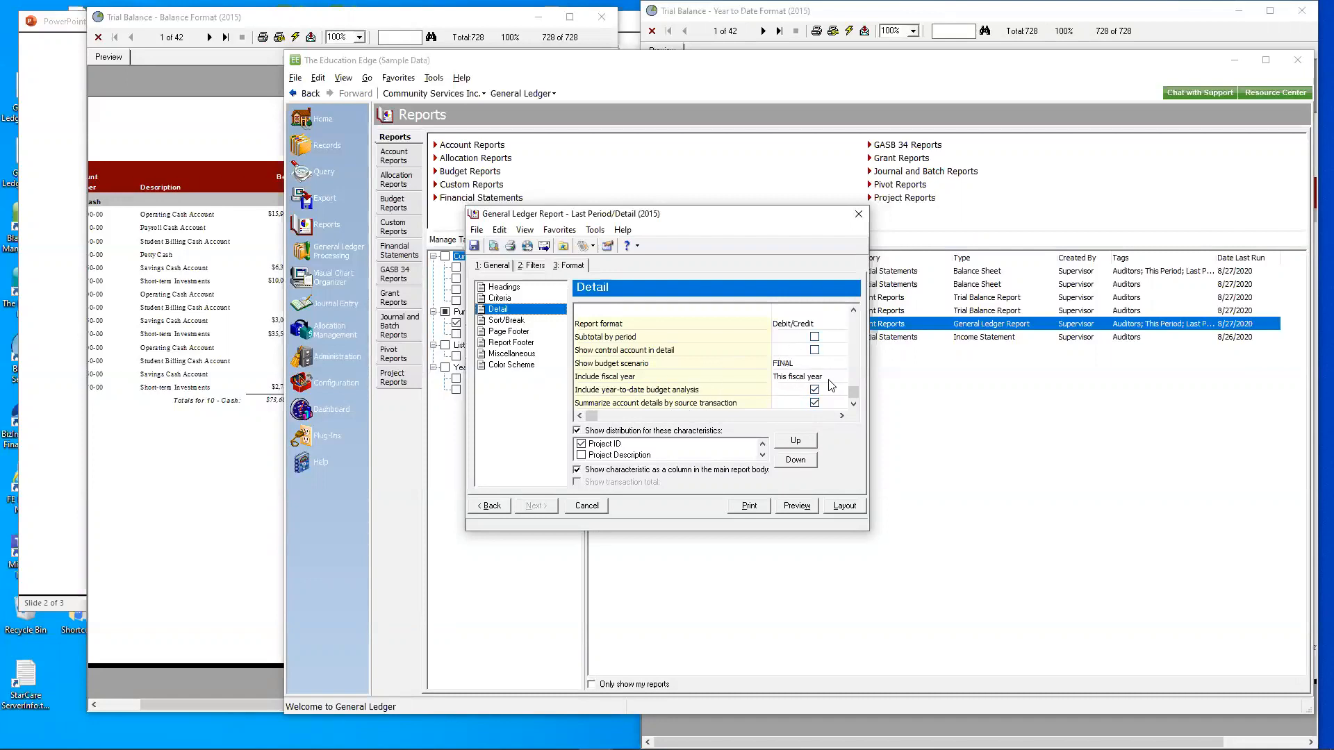
left_click(814, 338)
- Preview the General Ledger report at 150% zoom and examine the period subtotals on the first page
left_click(794, 506)
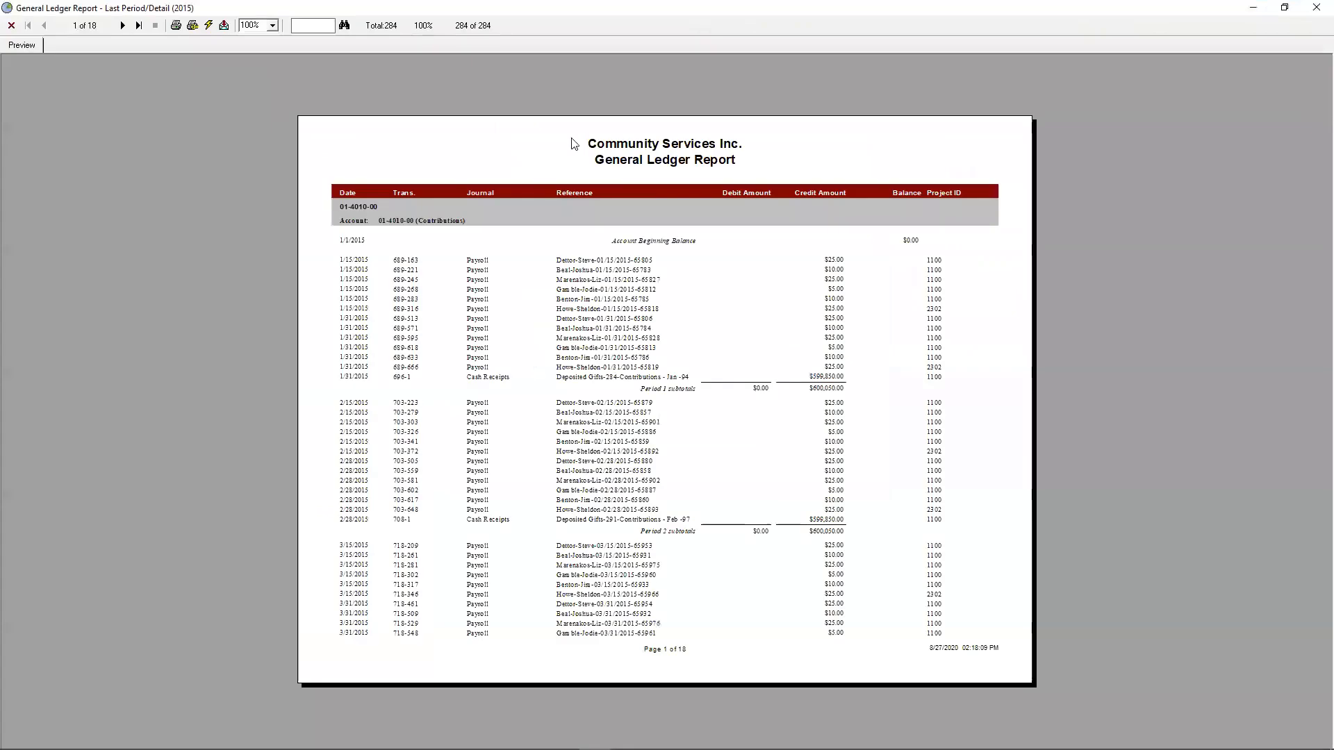
left_click(272, 25)
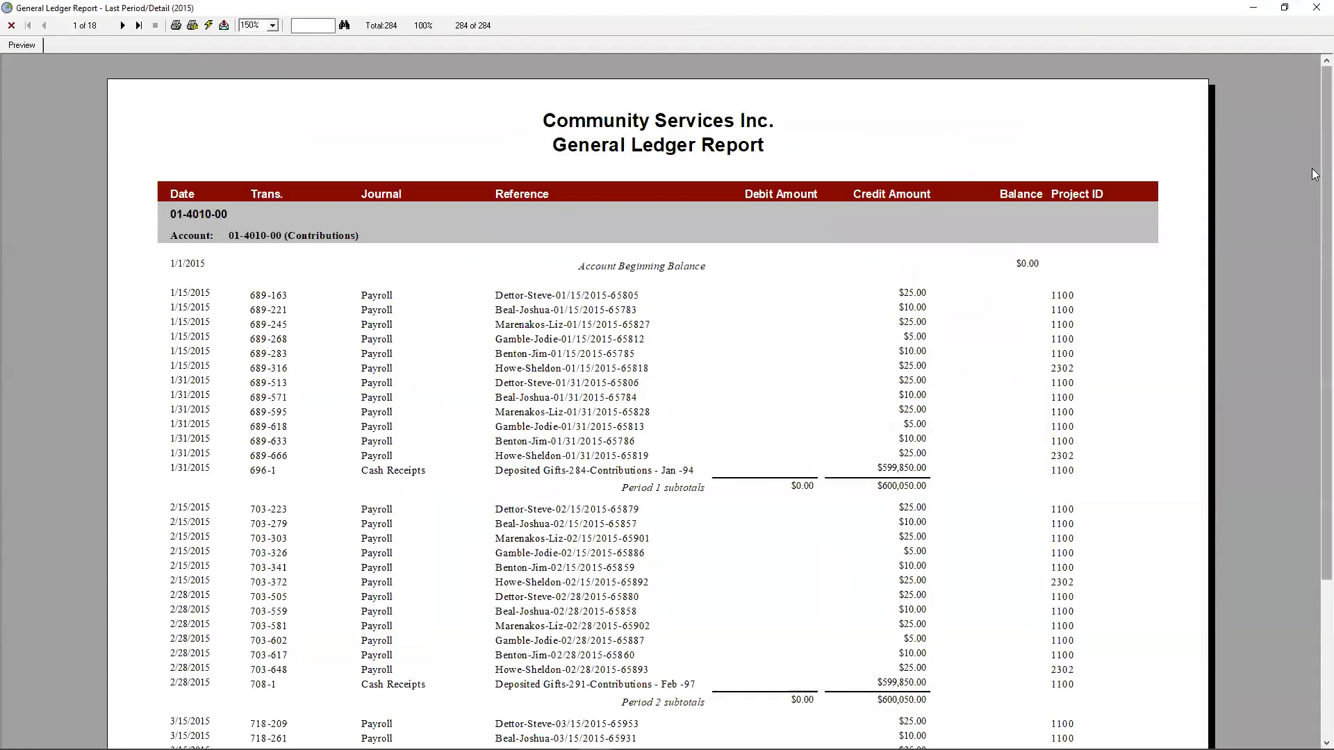
left_click_drag(1325, 171, 1326, 298)
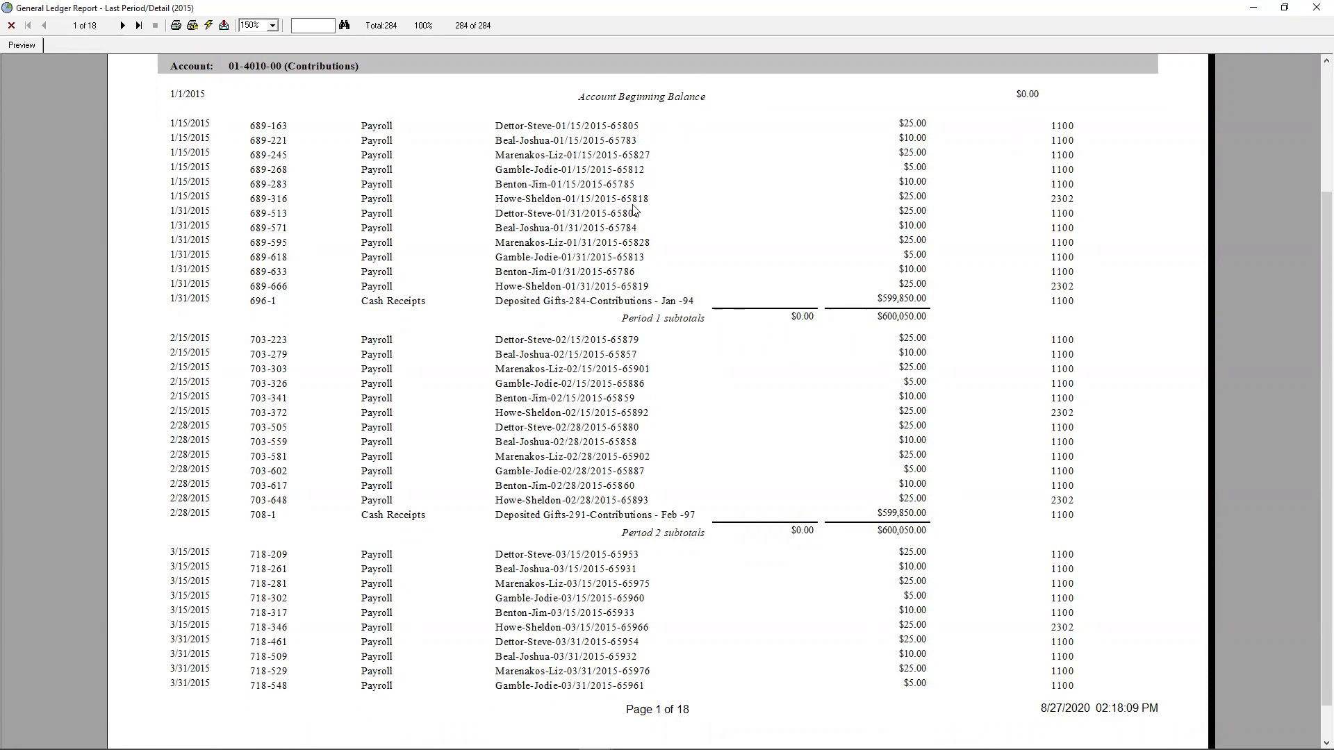
- Page through the General Ledger report preview to page 4, and close the preview and the report without saving changes
left_click(123, 26)
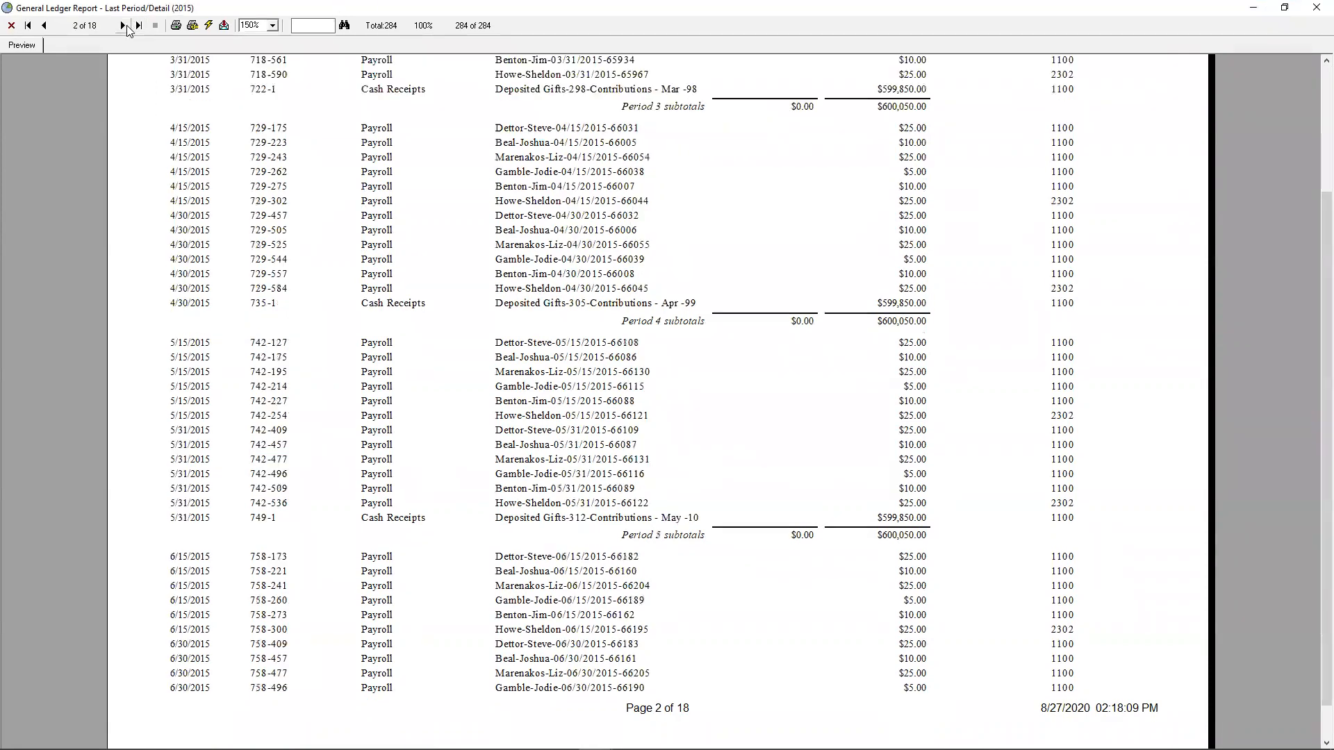
left_click(123, 26)
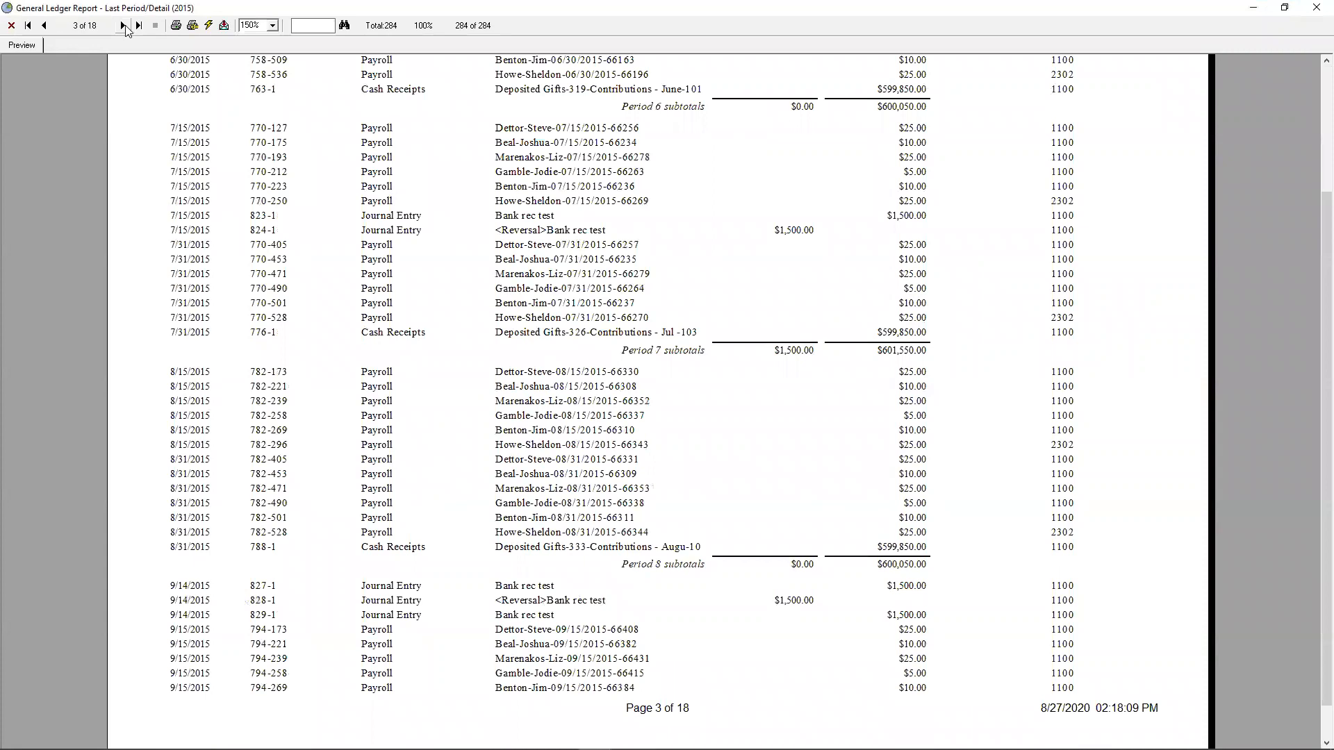
left_click(123, 26)
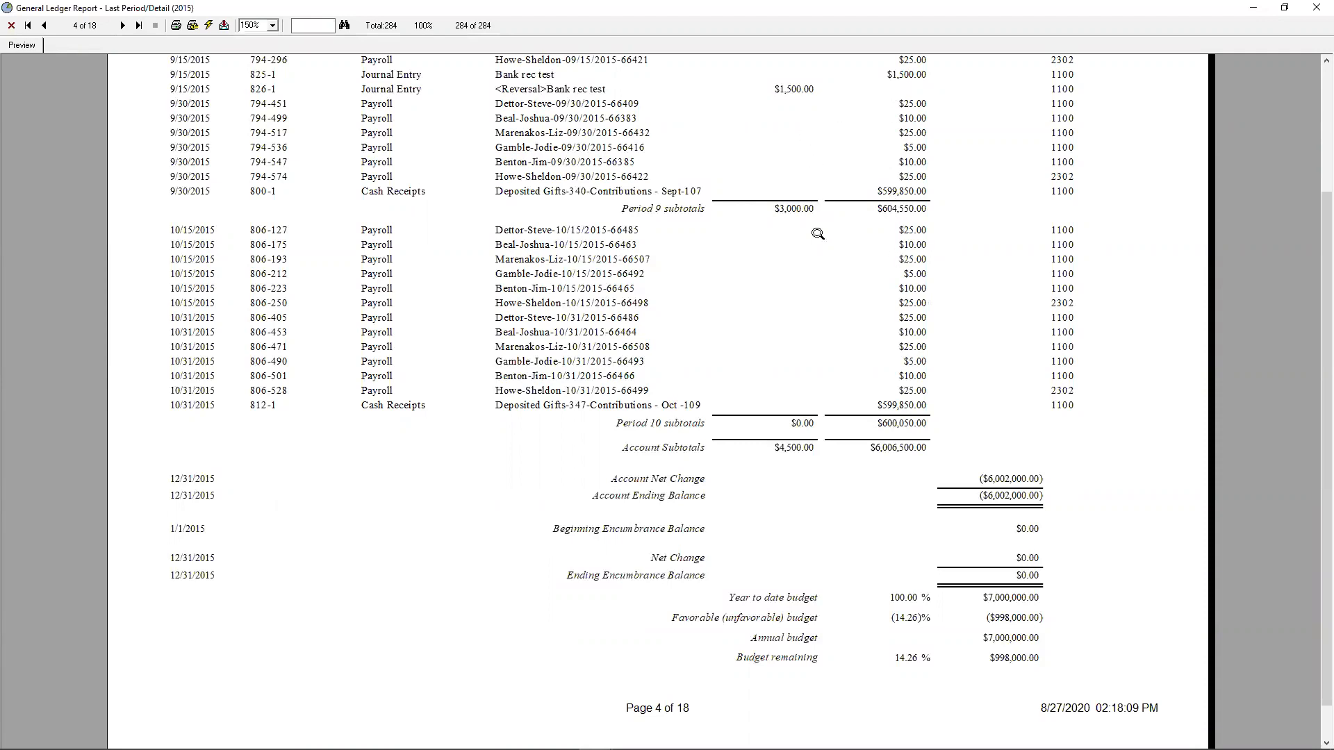
left_click(1315, 13)
left_click(856, 216)
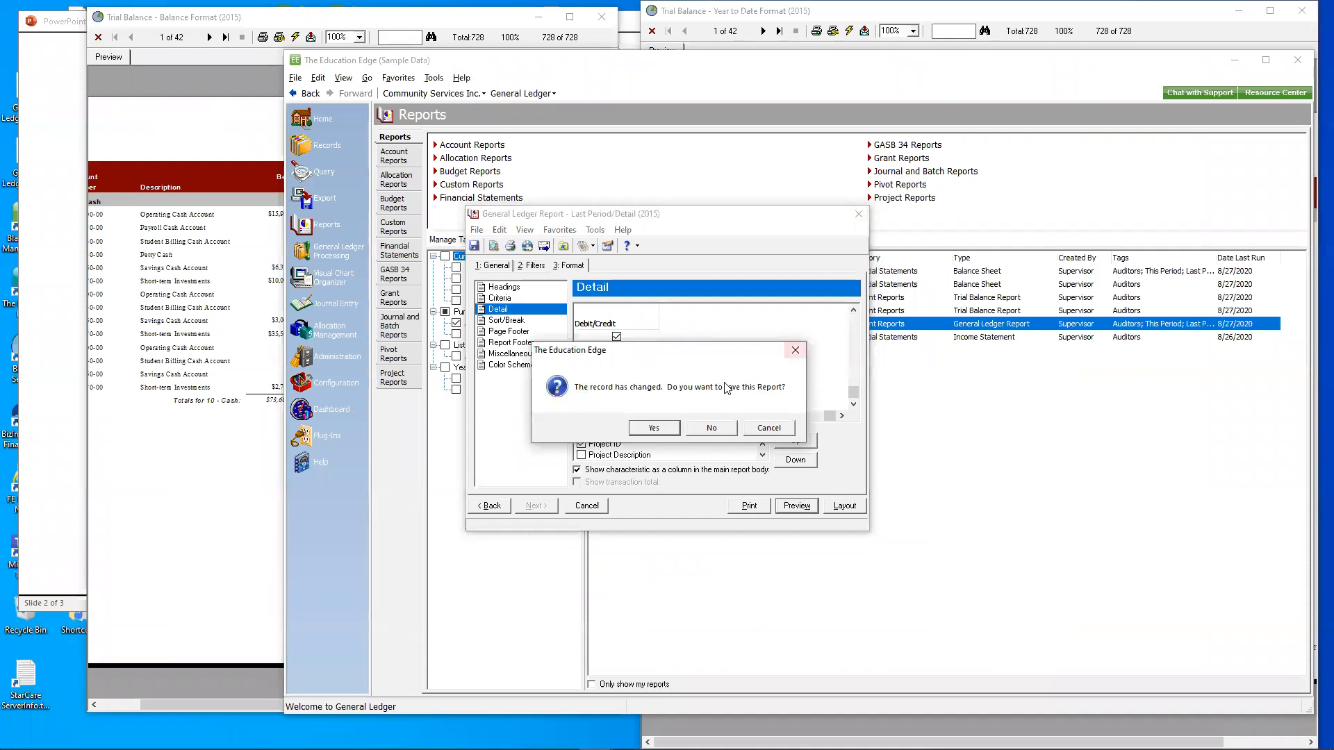
left_click(713, 425)
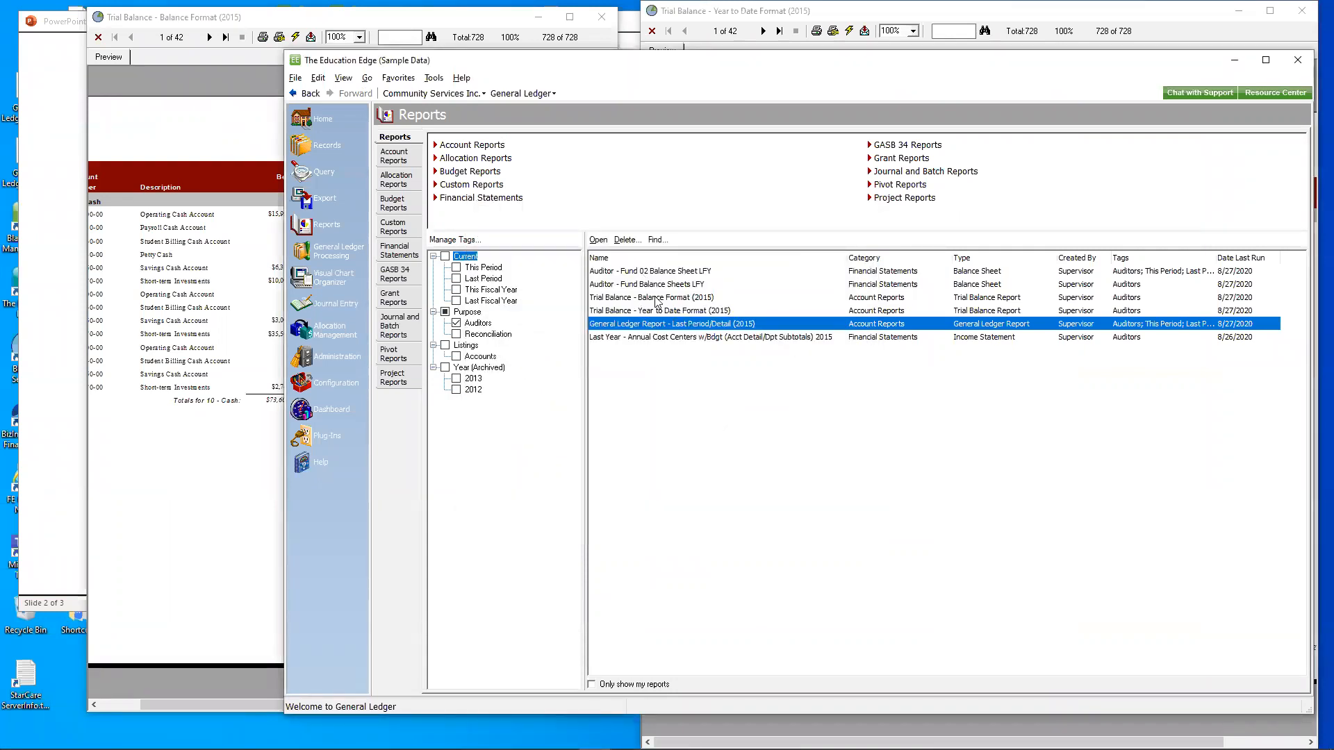
- Open the Last Year - Annual Cost Centers w/Bdgt (Acct Detail/Dpt Subtotals) 2015 income statement and show its column definitions
left_click(686, 339)
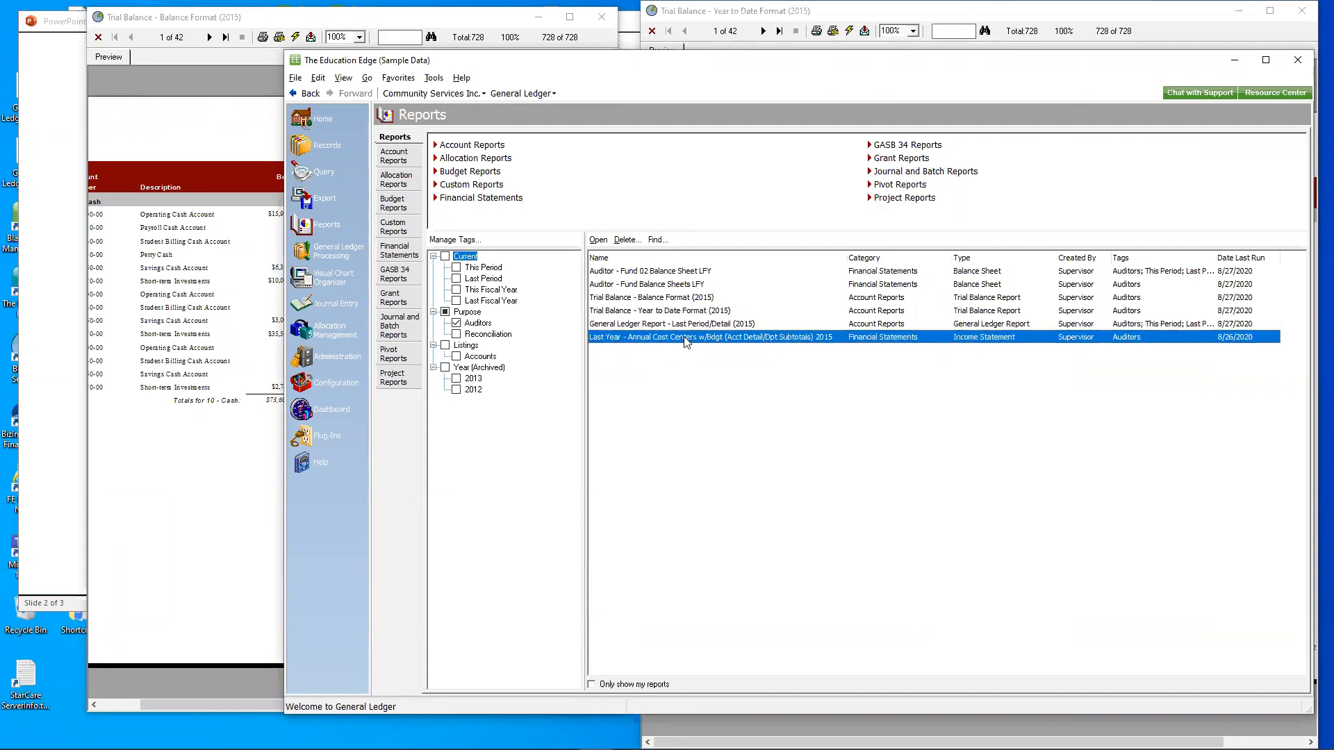
double_click(685, 339)
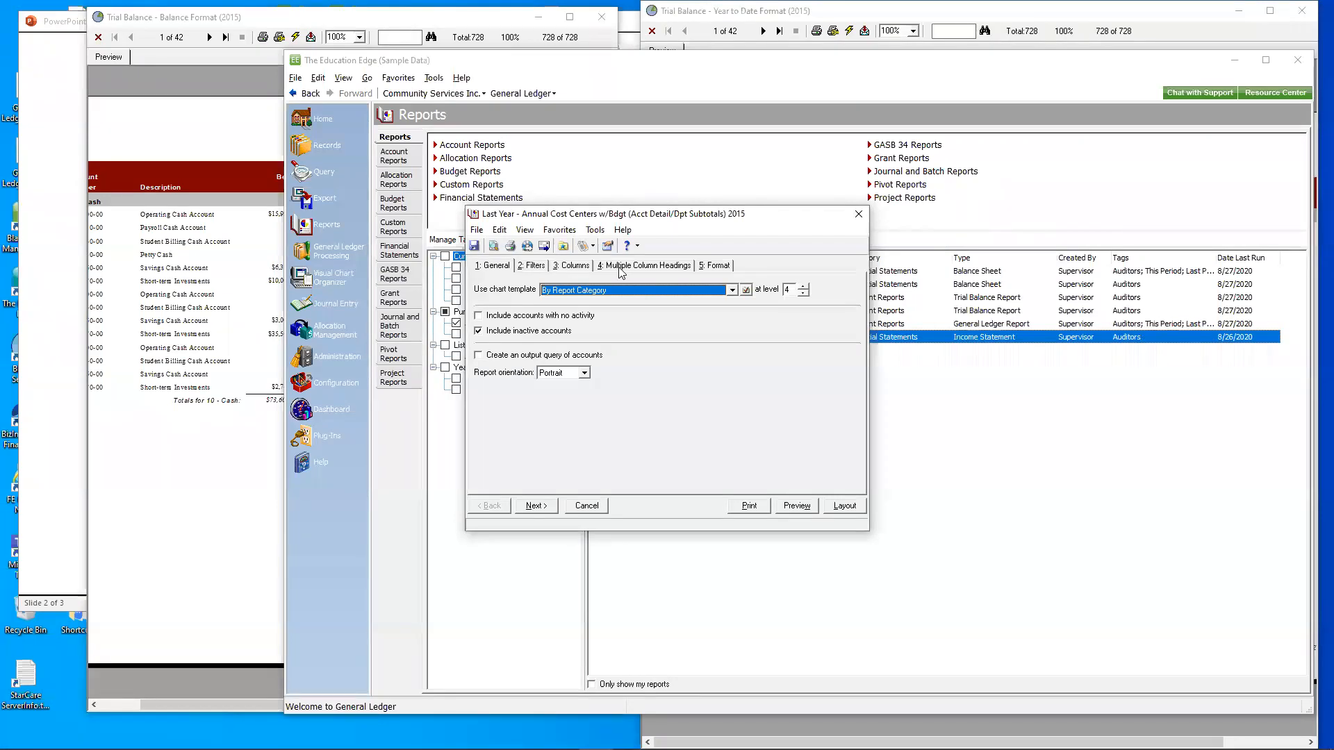
left_click(559, 265)
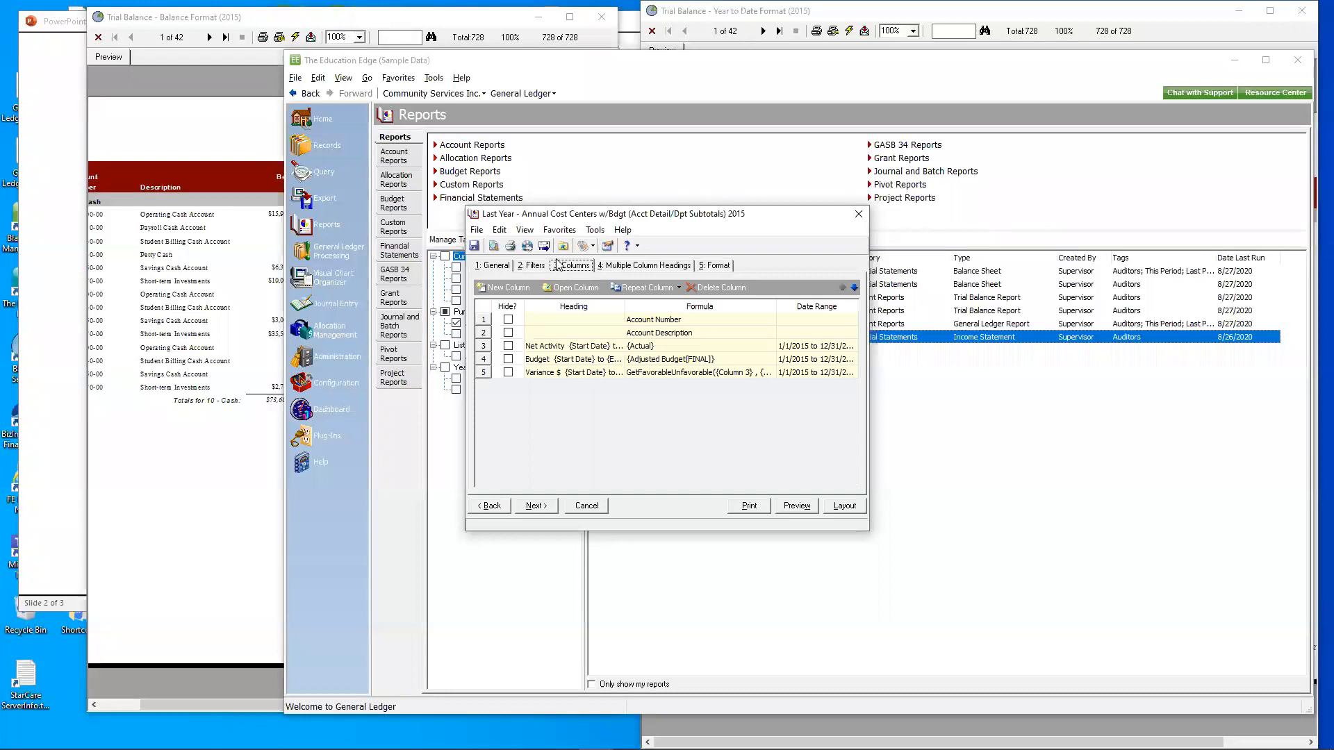
- Review the Net Activity column's general settings and date range, cancel its dialog, and check the Budget and Variance $ column formulas
left_click(585, 347)
double_click(586, 347)
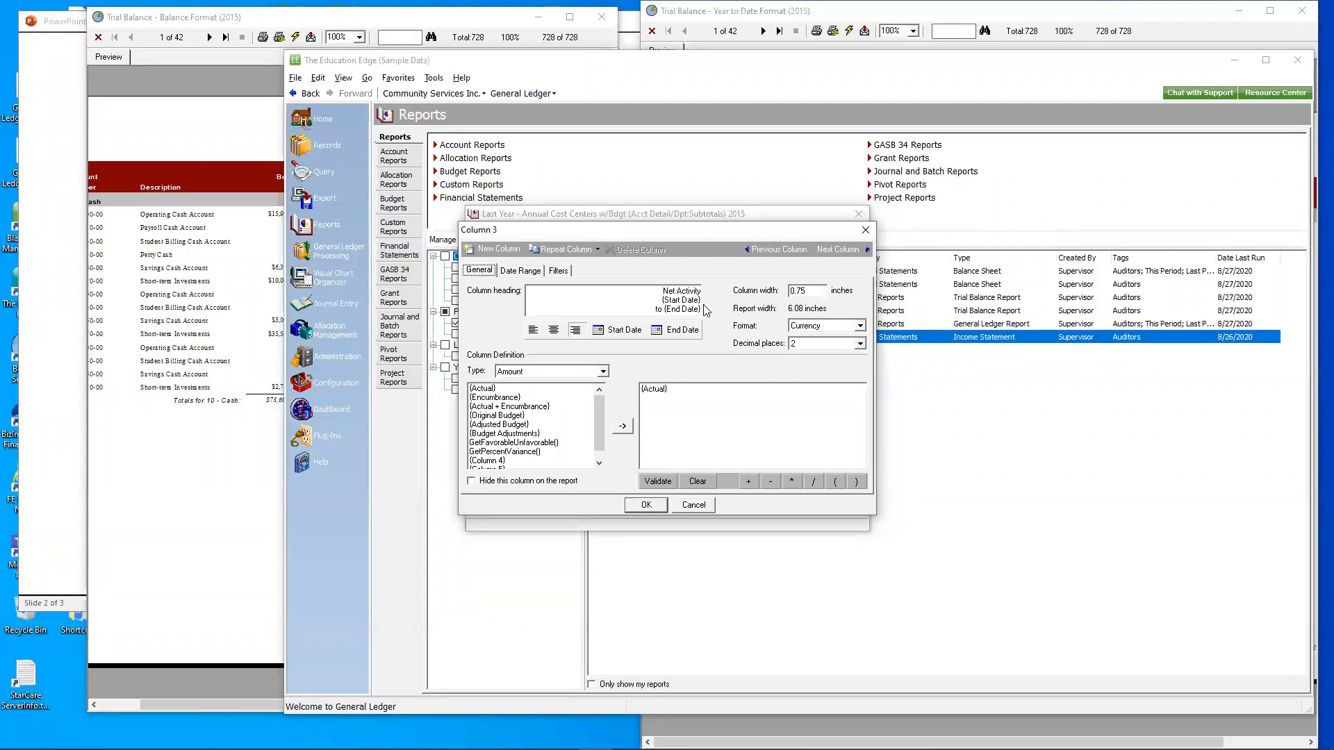
left_click(512, 273)
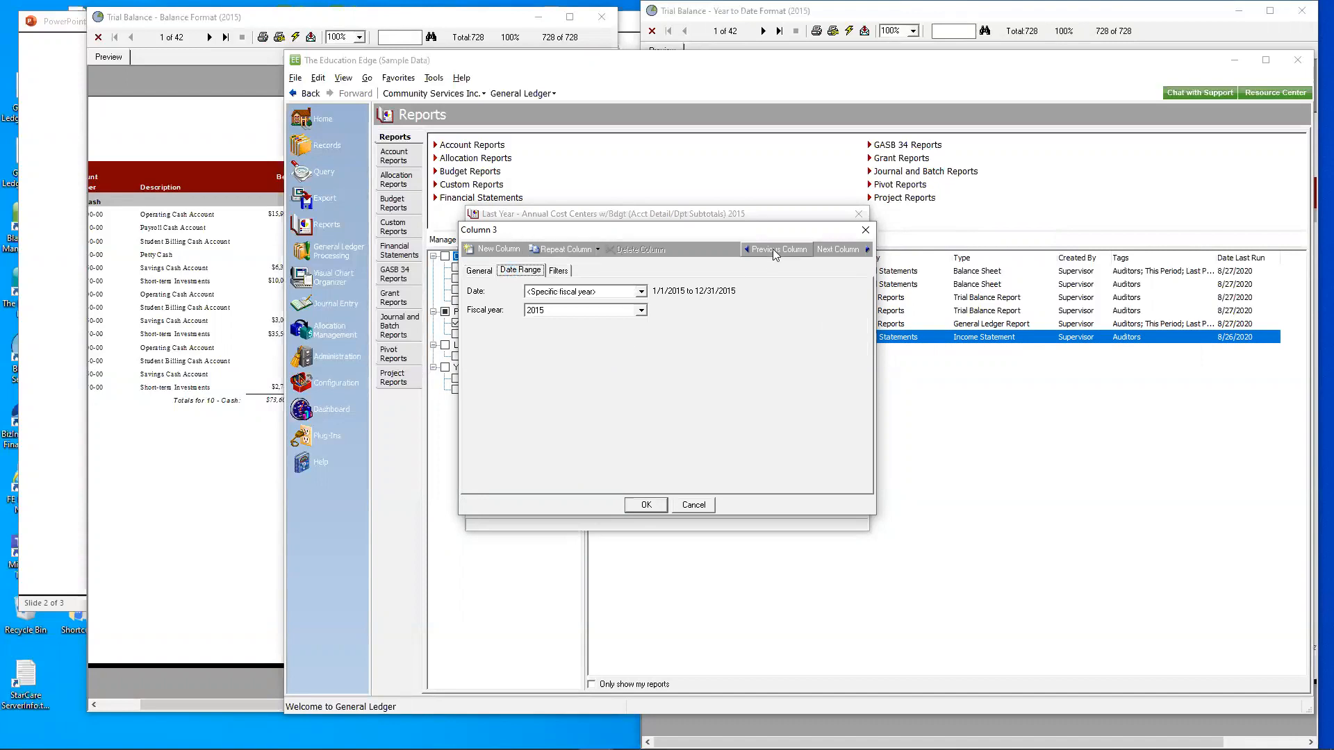
left_click(697, 506)
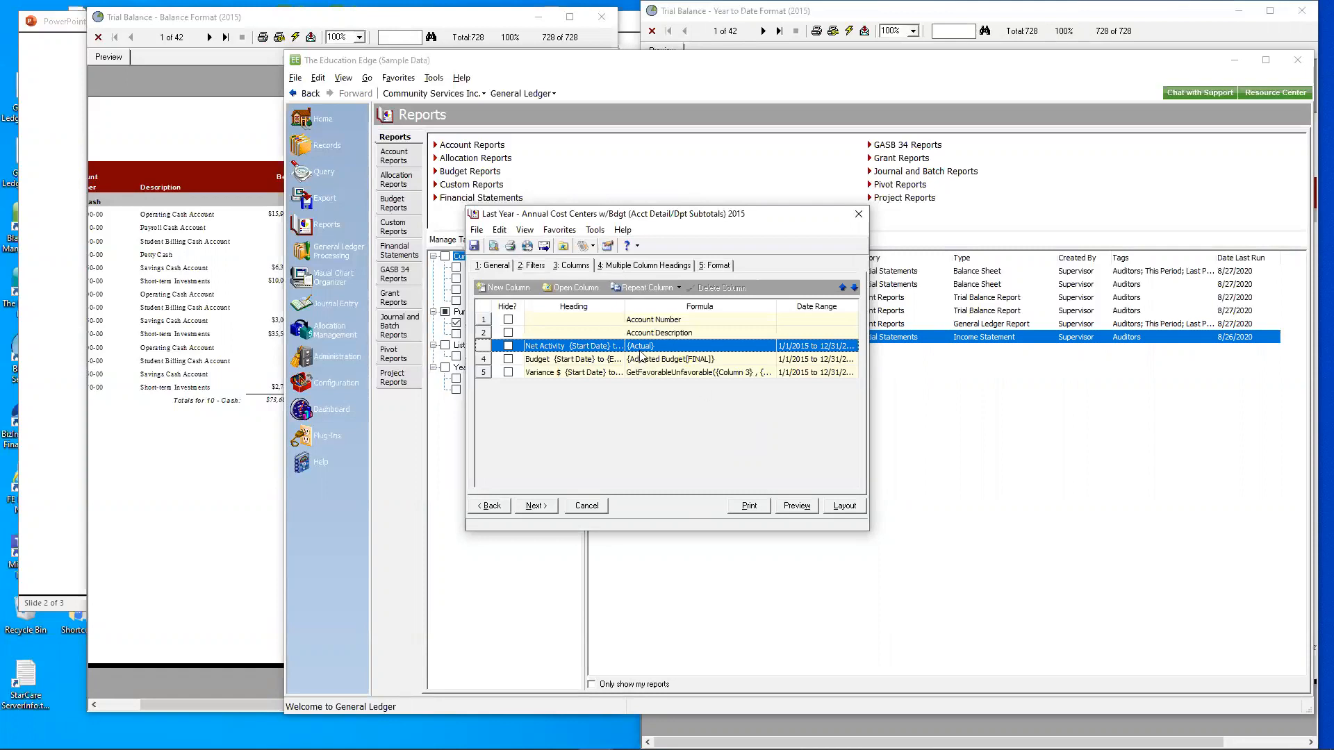
left_click(664, 359)
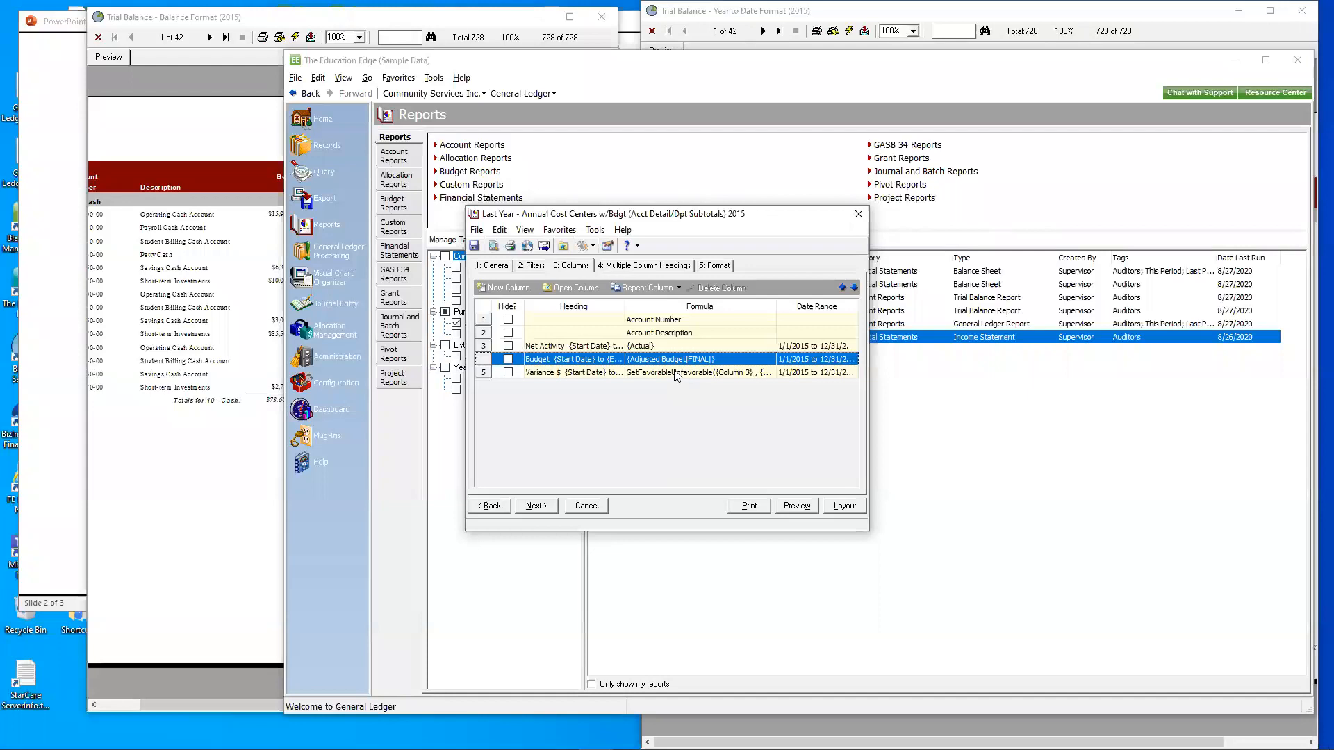
left_click(678, 373)
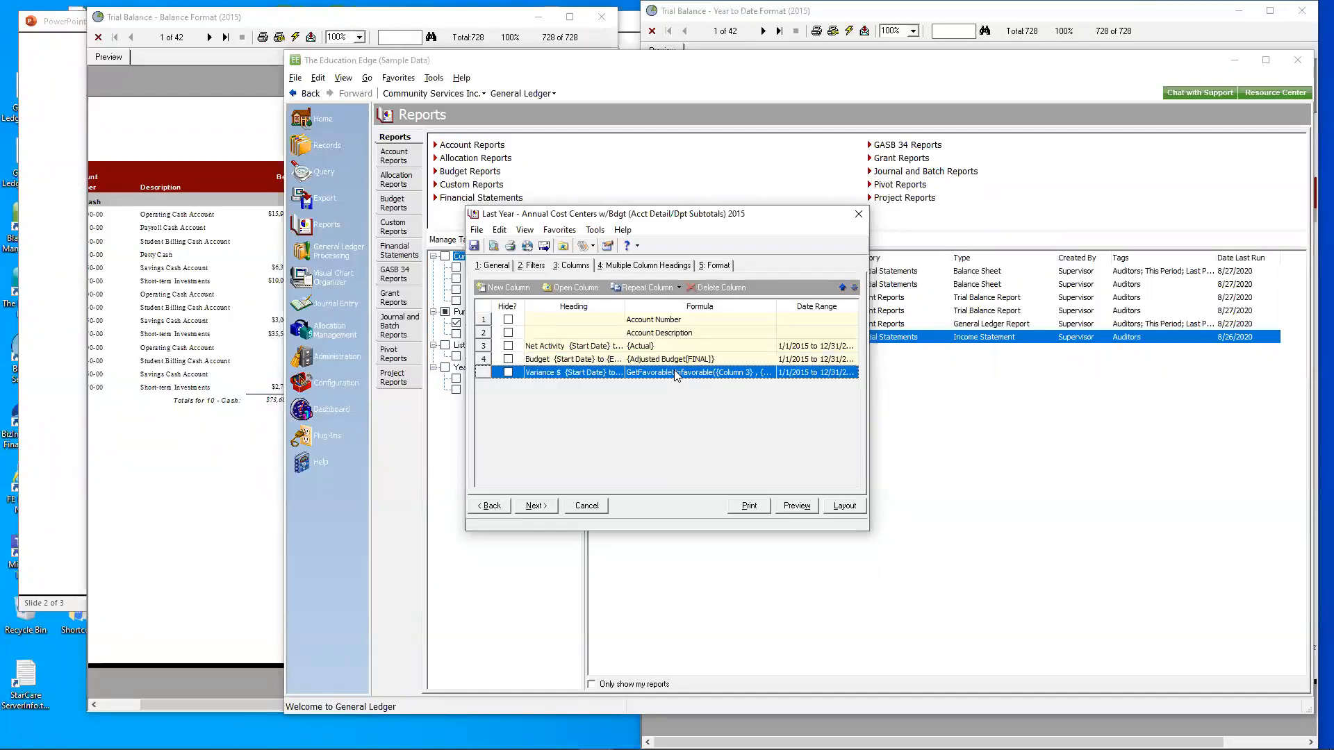
- Preview the income statement at 150% zoom, page through to page 4, and close the preview
left_click(794, 504)
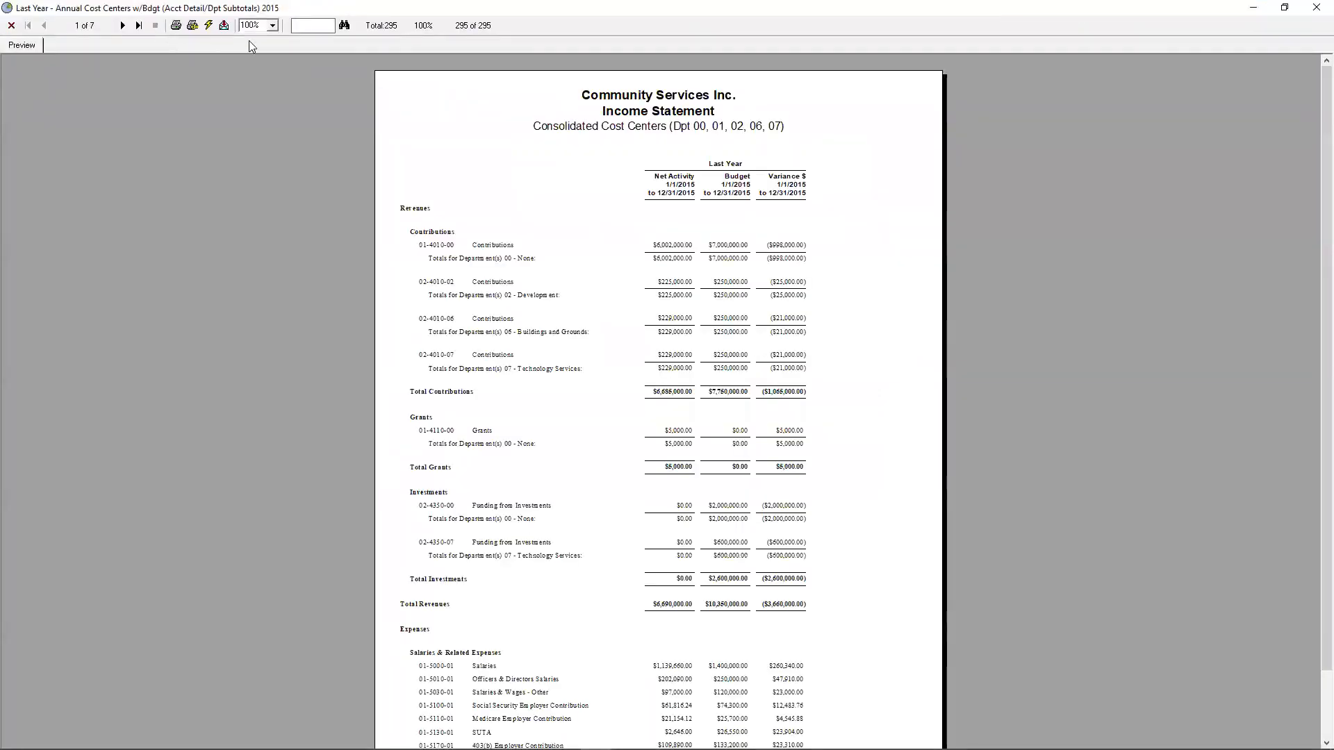
left_click(272, 25)
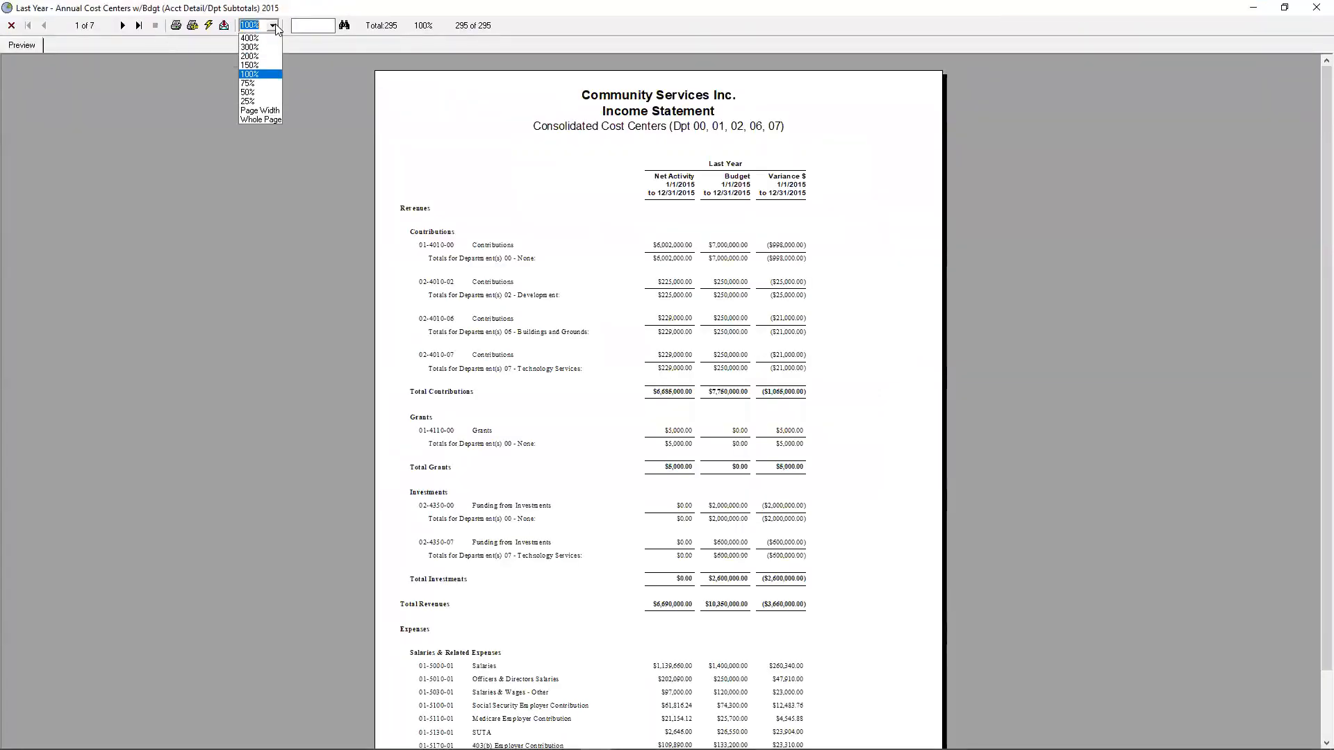
left_click(266, 66)
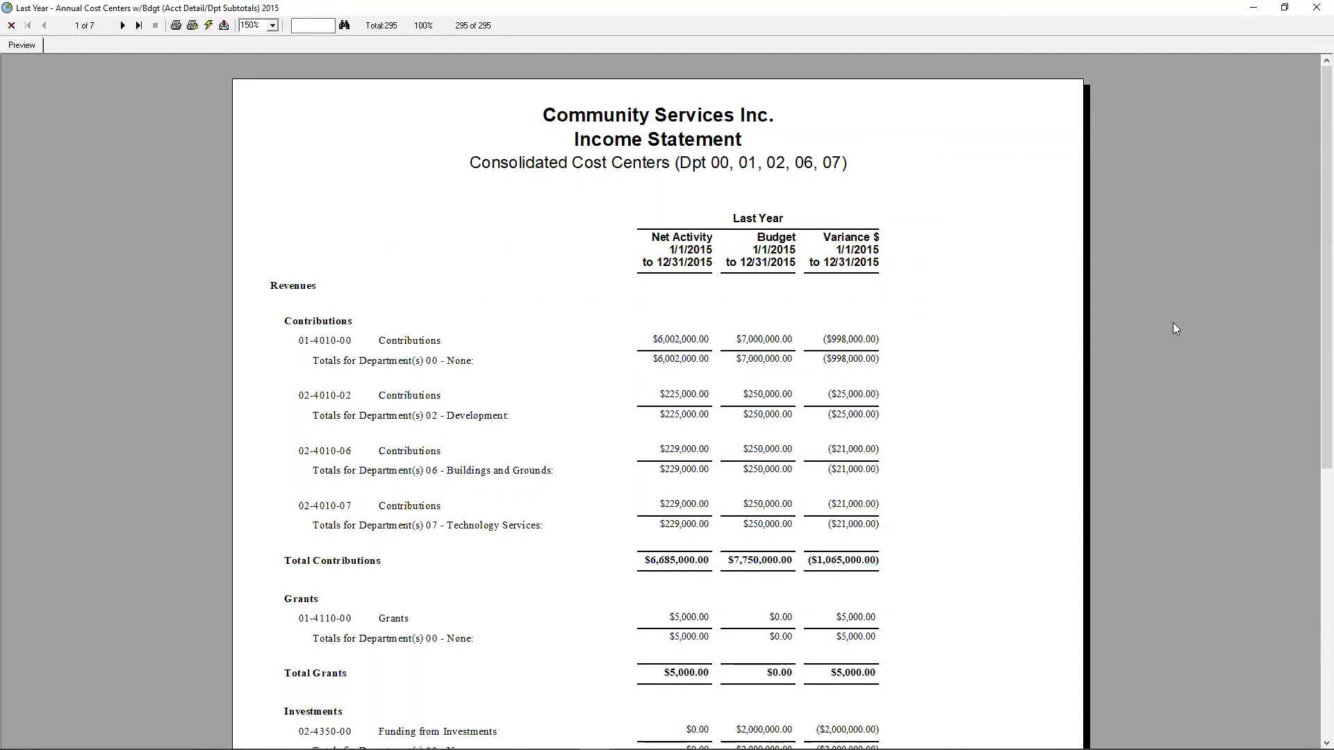
left_click_drag(1312, 336, 1311, 412)
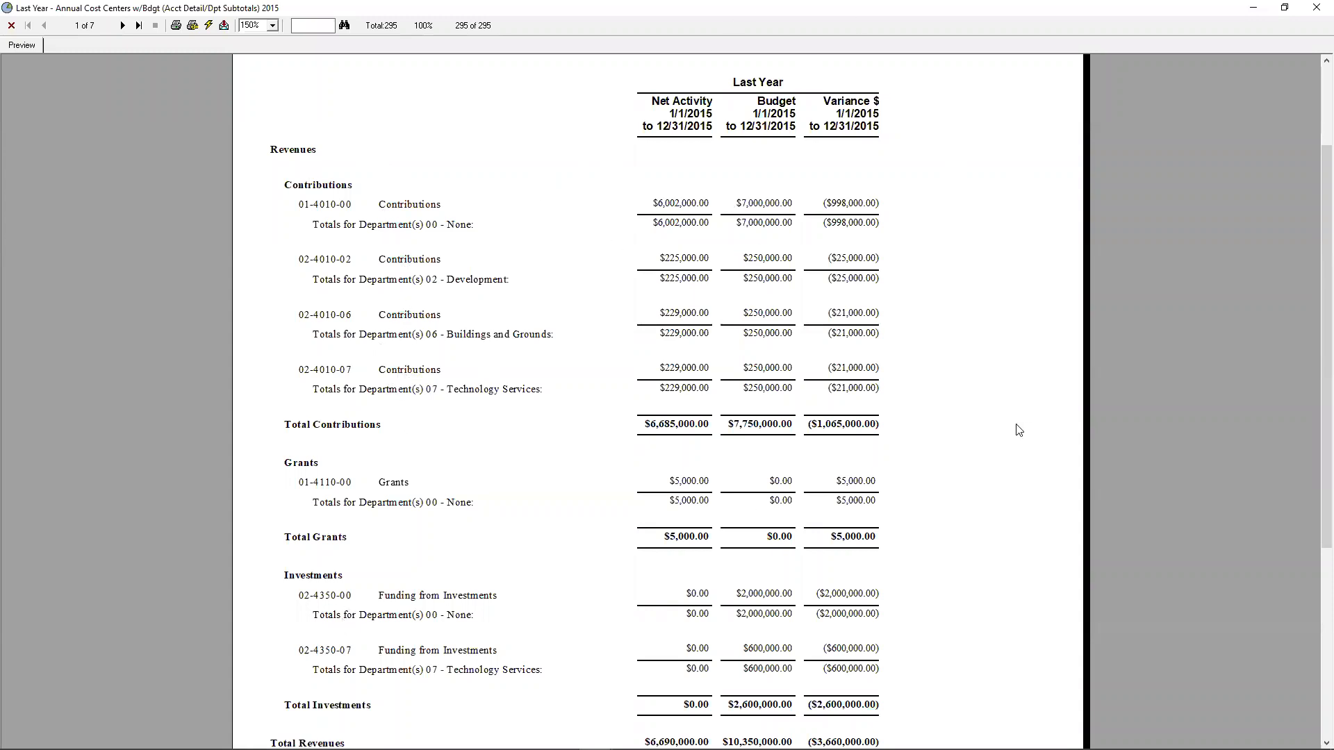
left_click(123, 26)
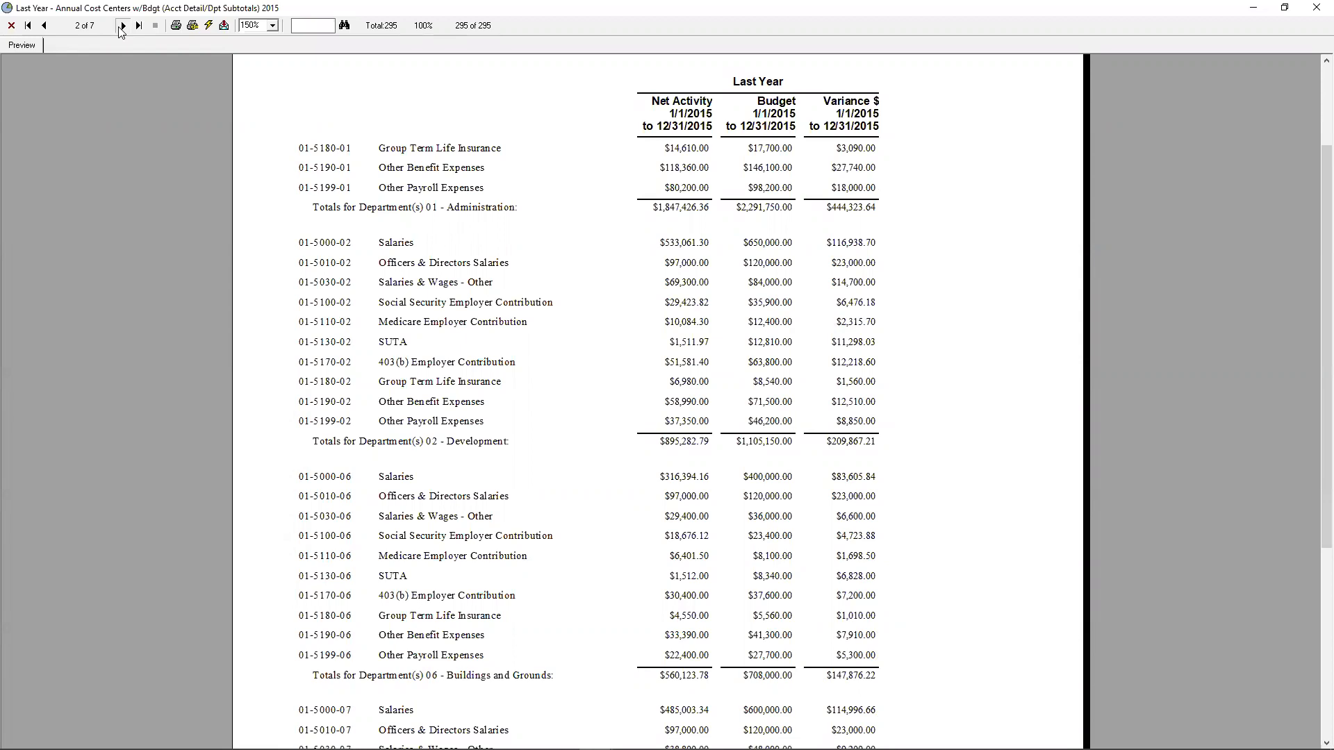
left_click(122, 26)
left_click(122, 26)
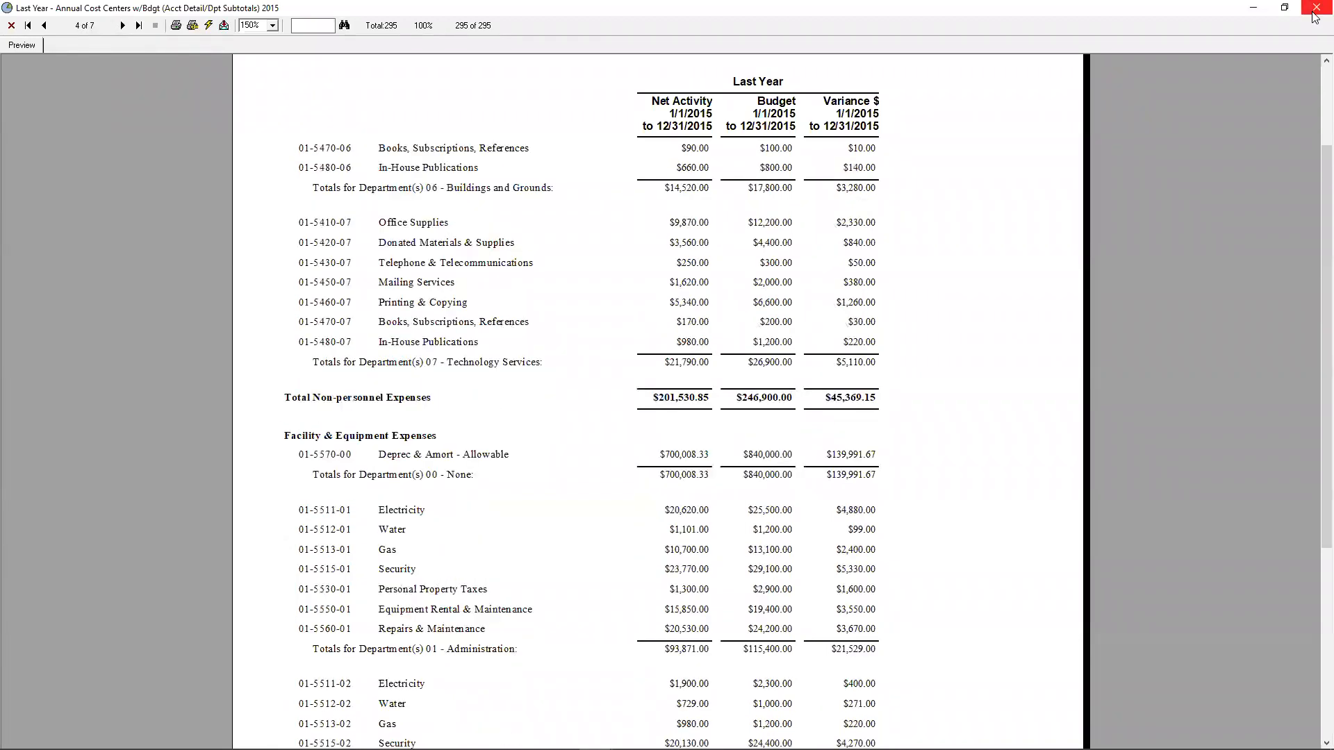
left_click(1315, 8)
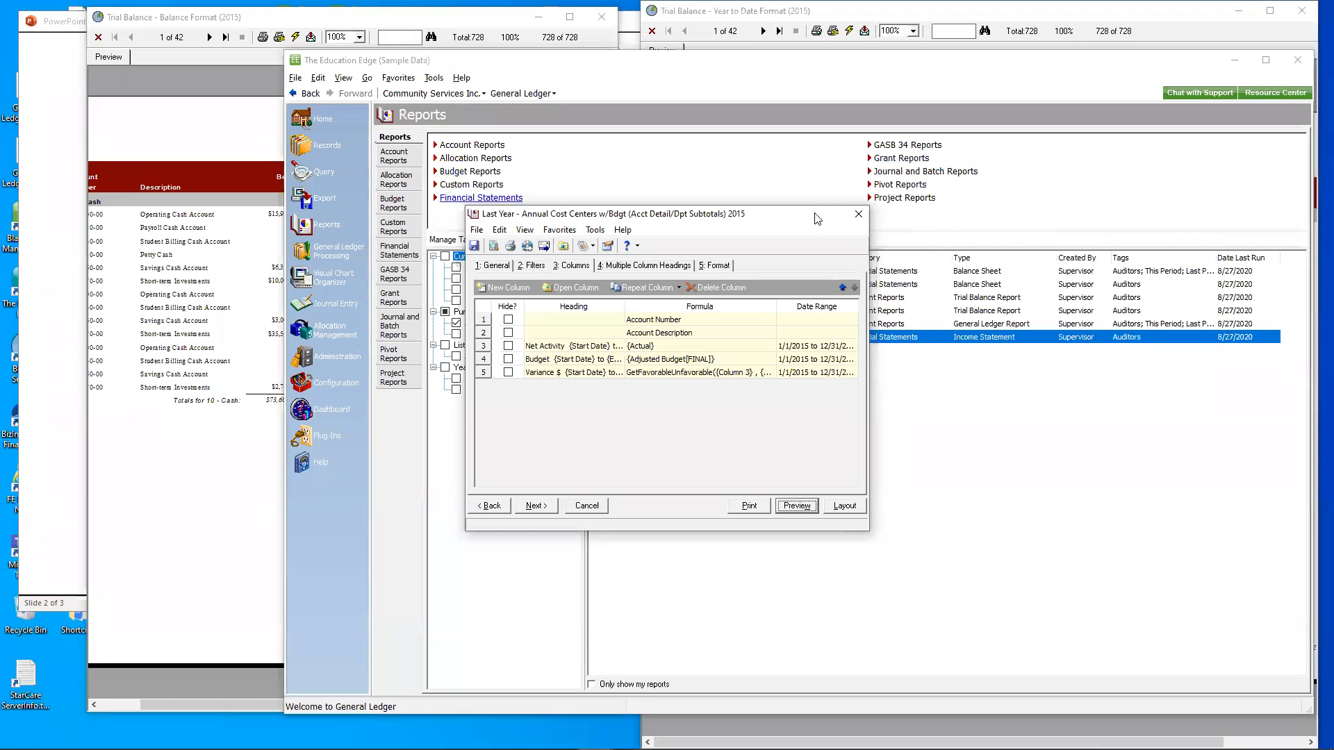
- Close the income statement report and both trial balance previews, and switch to the PowerPoint slide show
left_click_drag(817, 219, 943, 367)
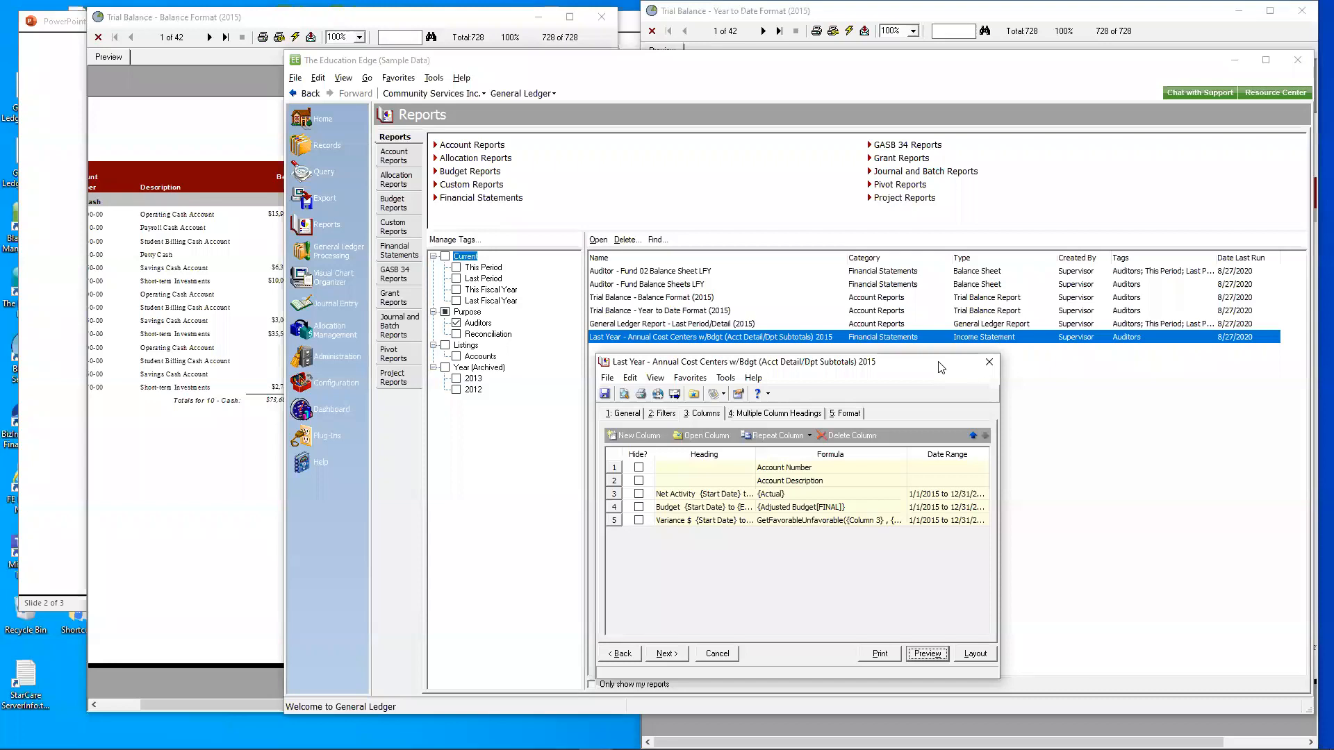
left_click(989, 362)
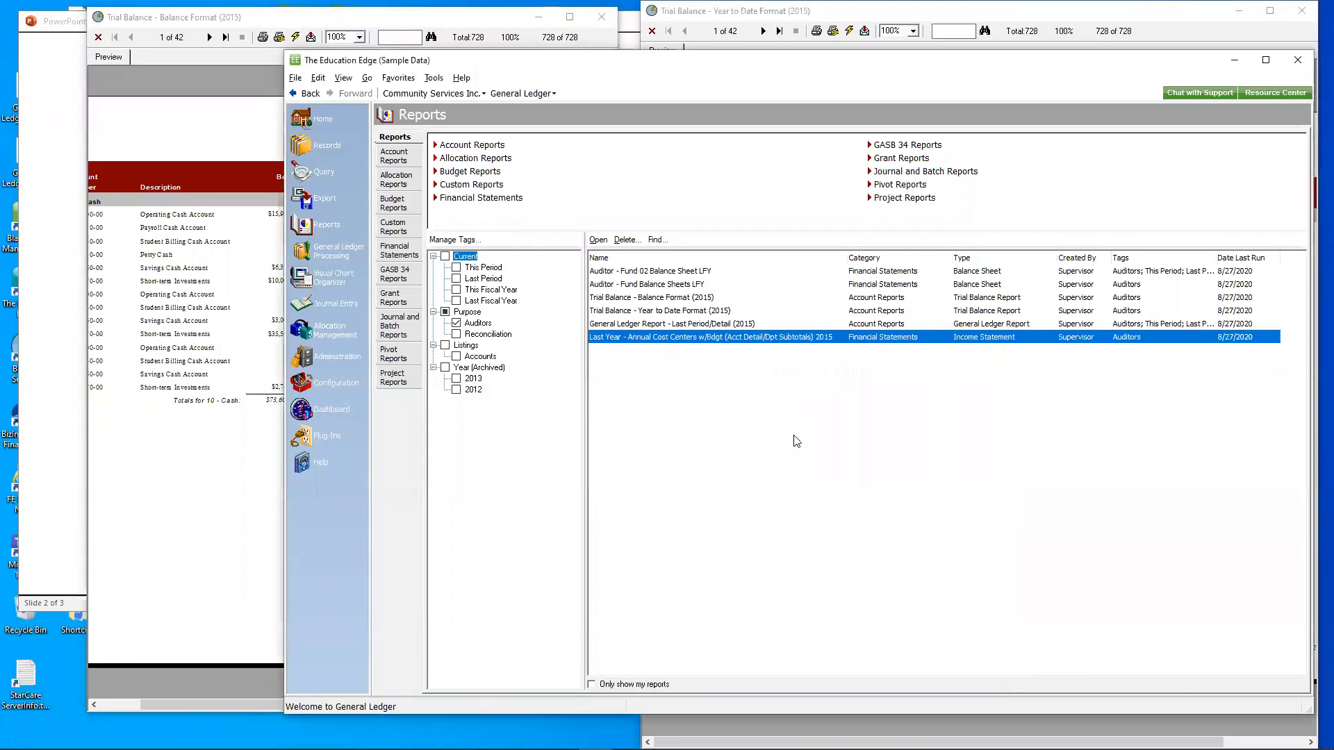
left_click(601, 17)
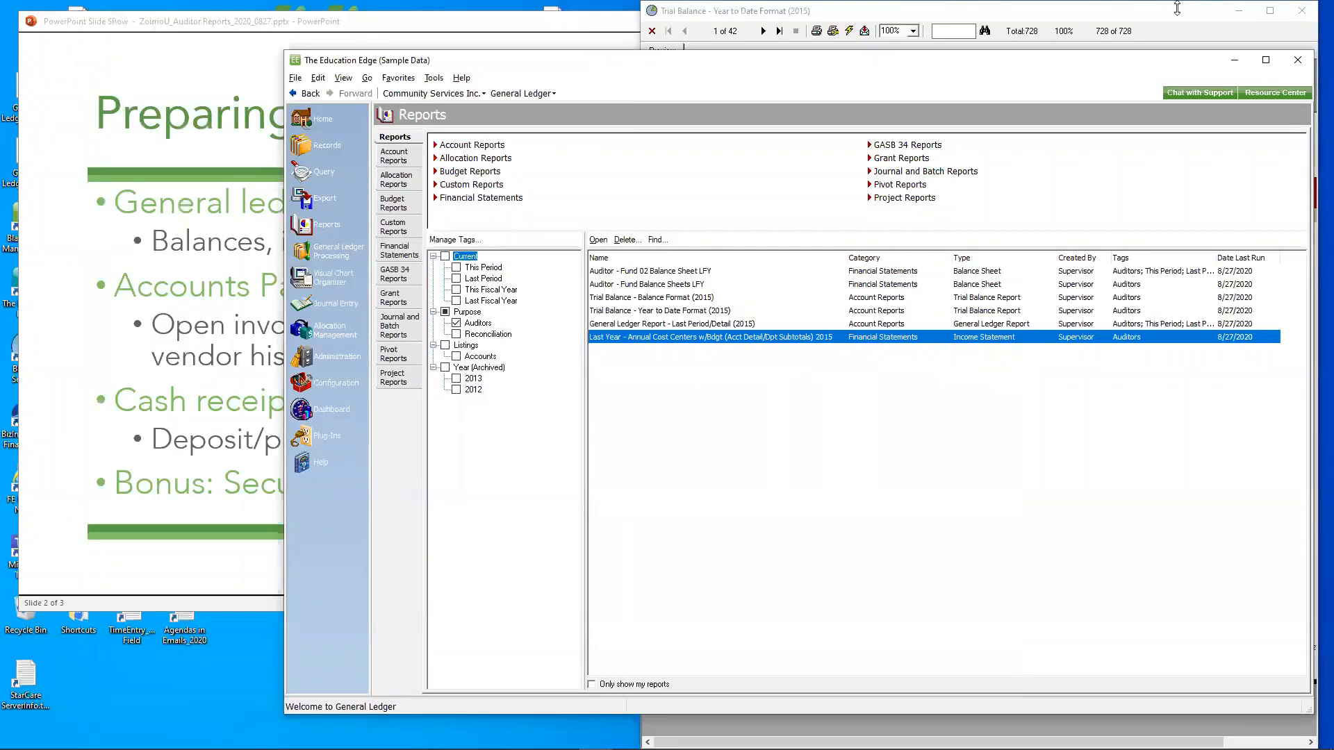
left_click(1301, 11)
left_click(255, 40)
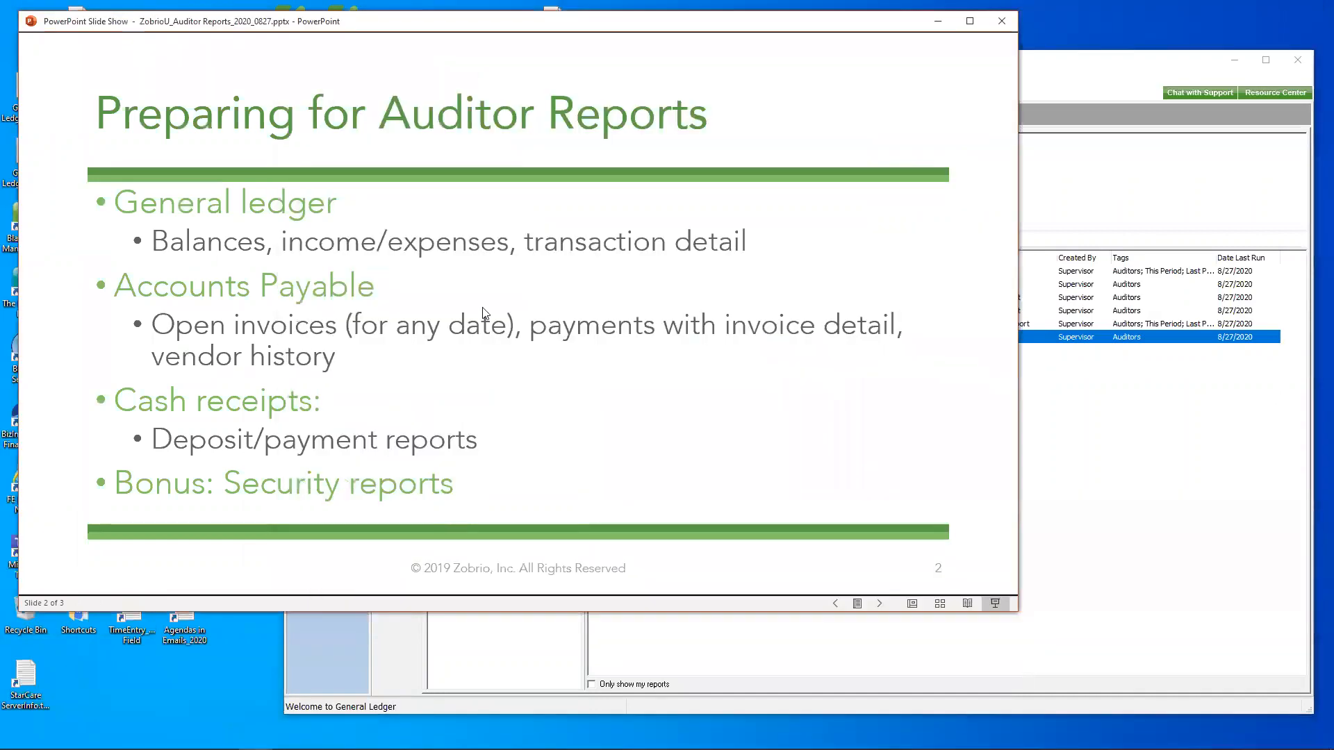
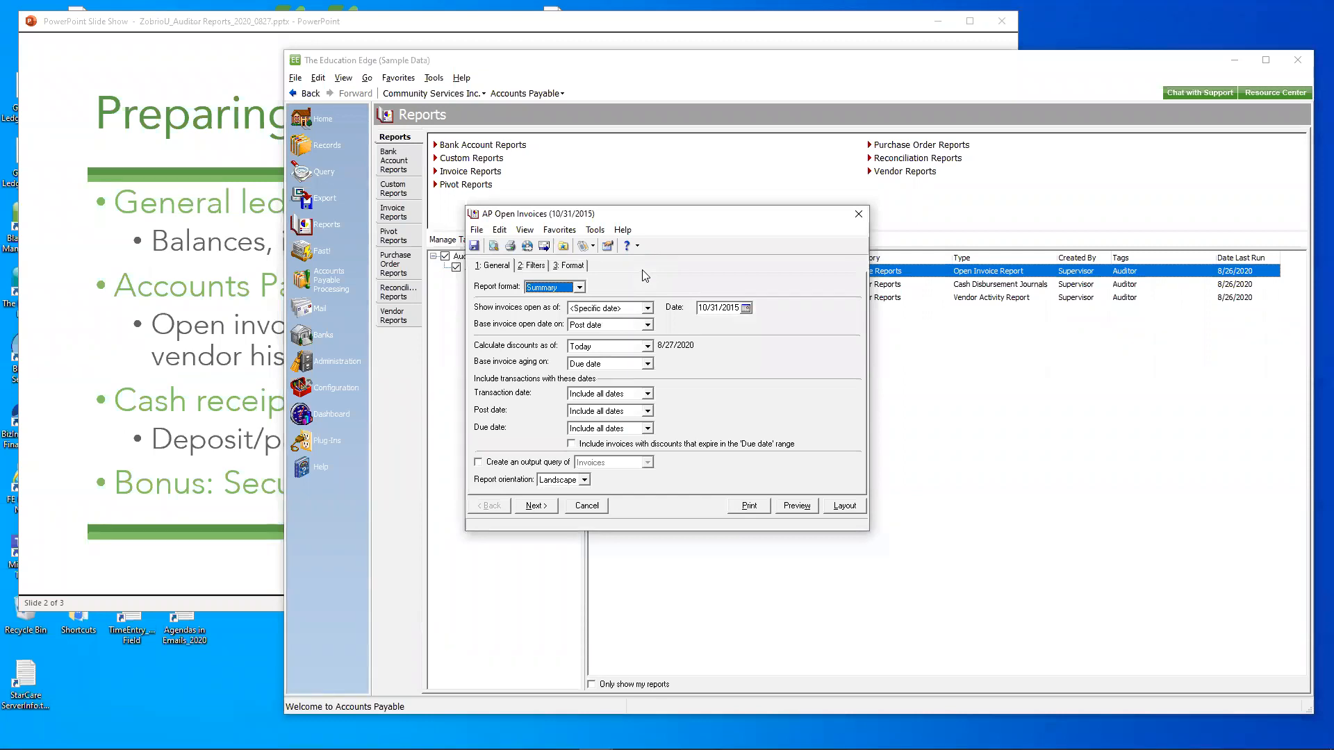
- Preview the AP Open Invoices (10/31/2015) report in Summary format at 150% zoom, and close the preview
left_click(795, 505)
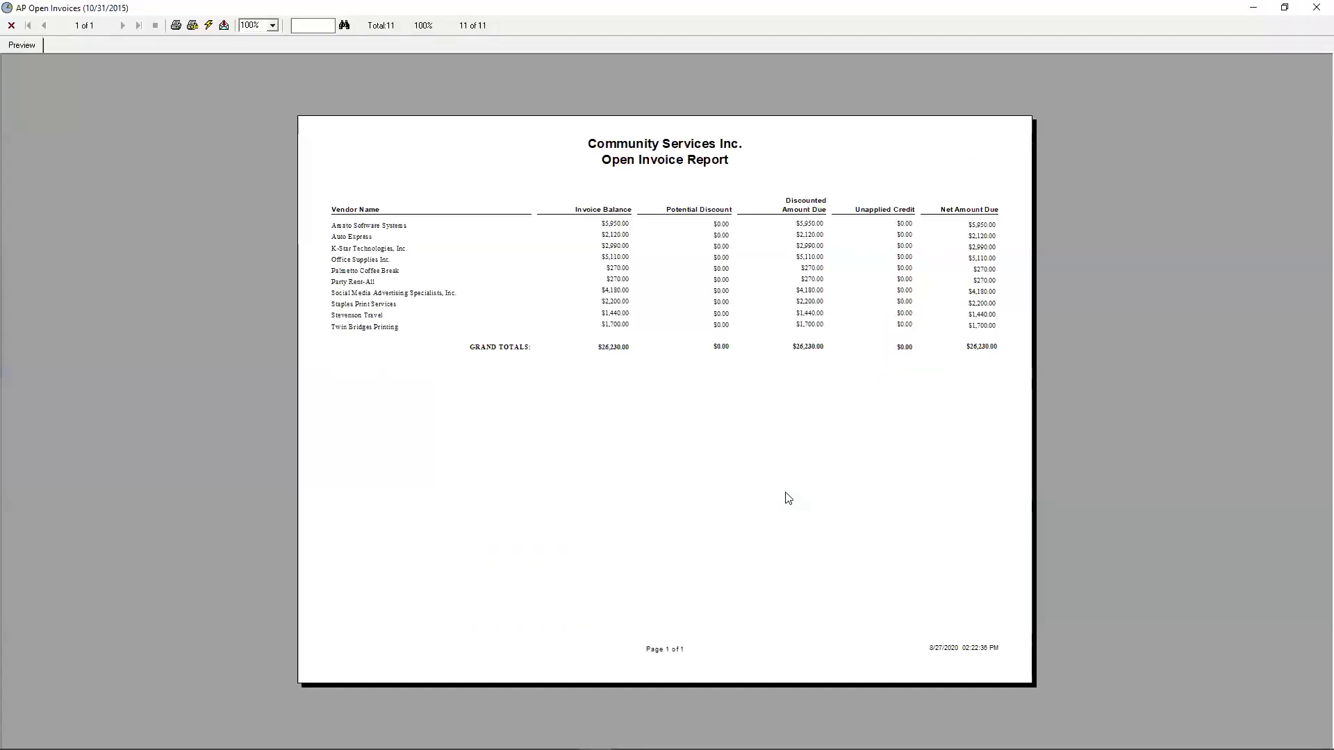
left_click(272, 26)
left_click(267, 64)
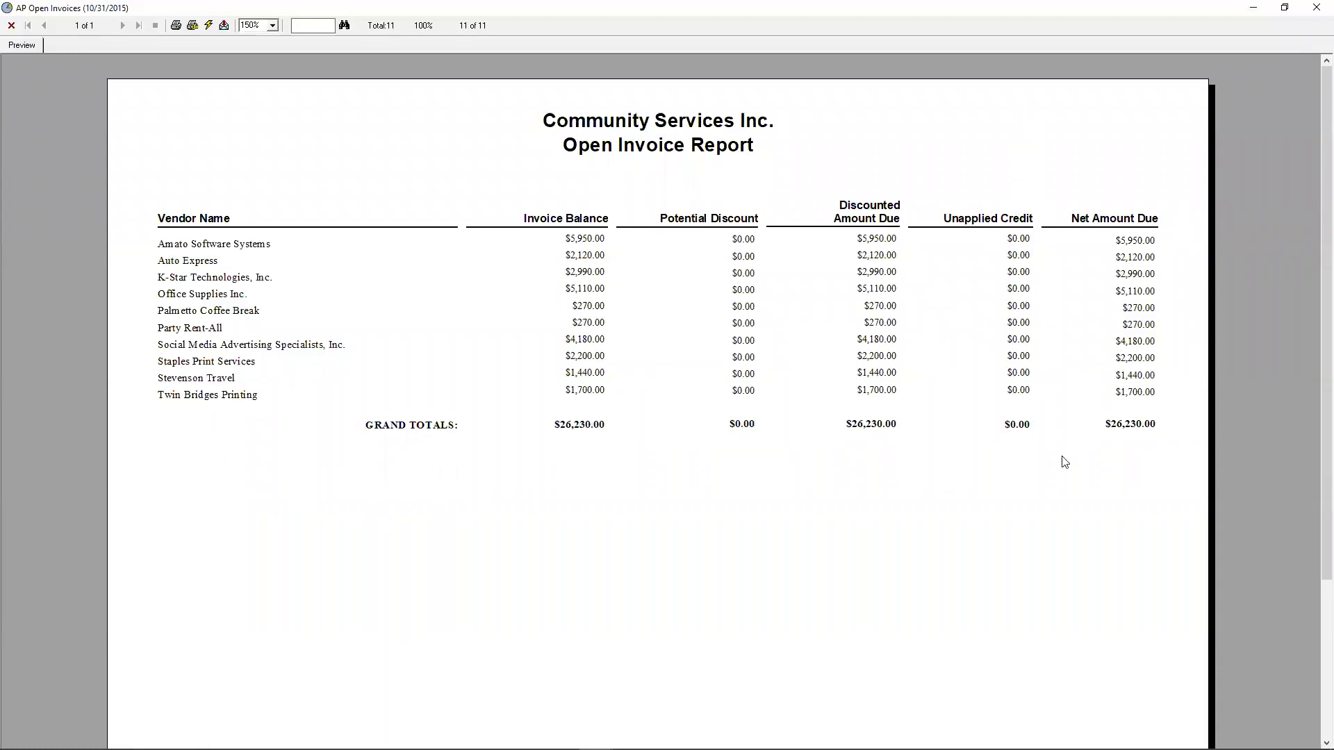
left_click(1316, 7)
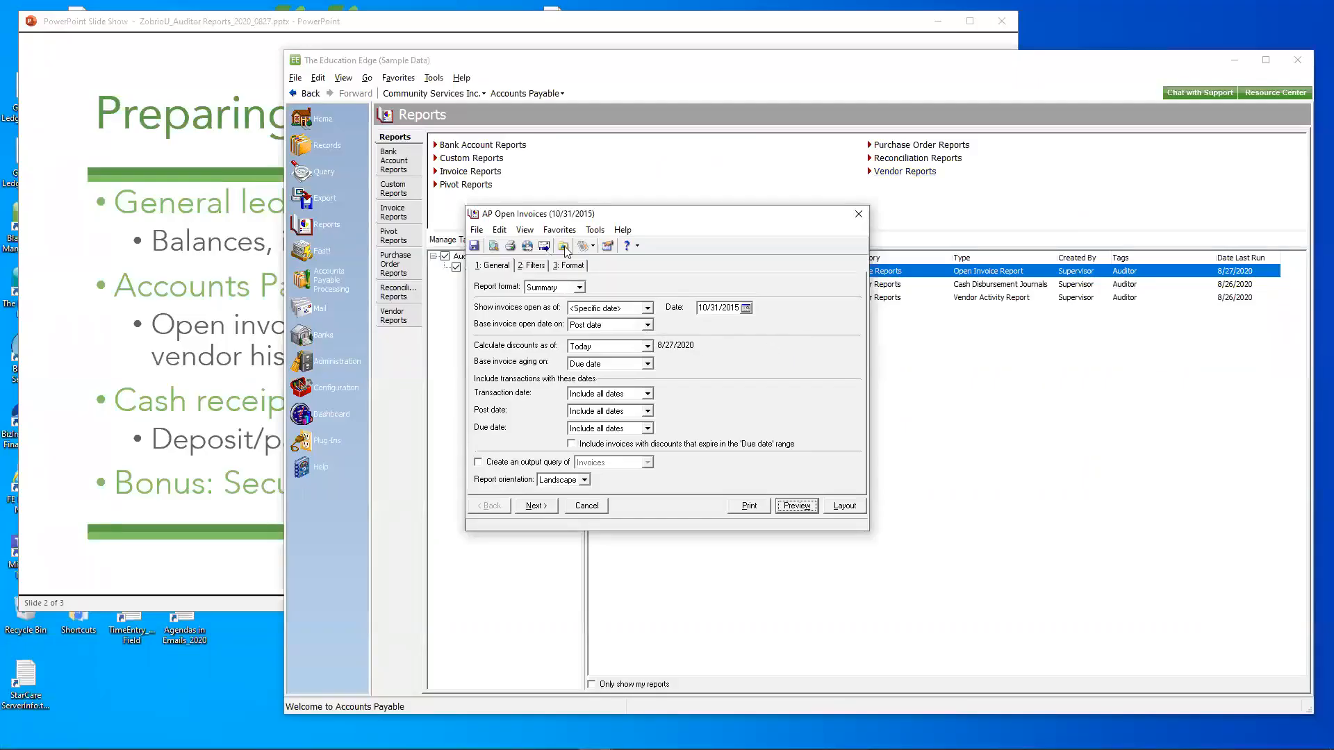
- Review the available report formats and the date options for basing when an invoice is open, leaving Summary and Post date selected
left_click(580, 287)
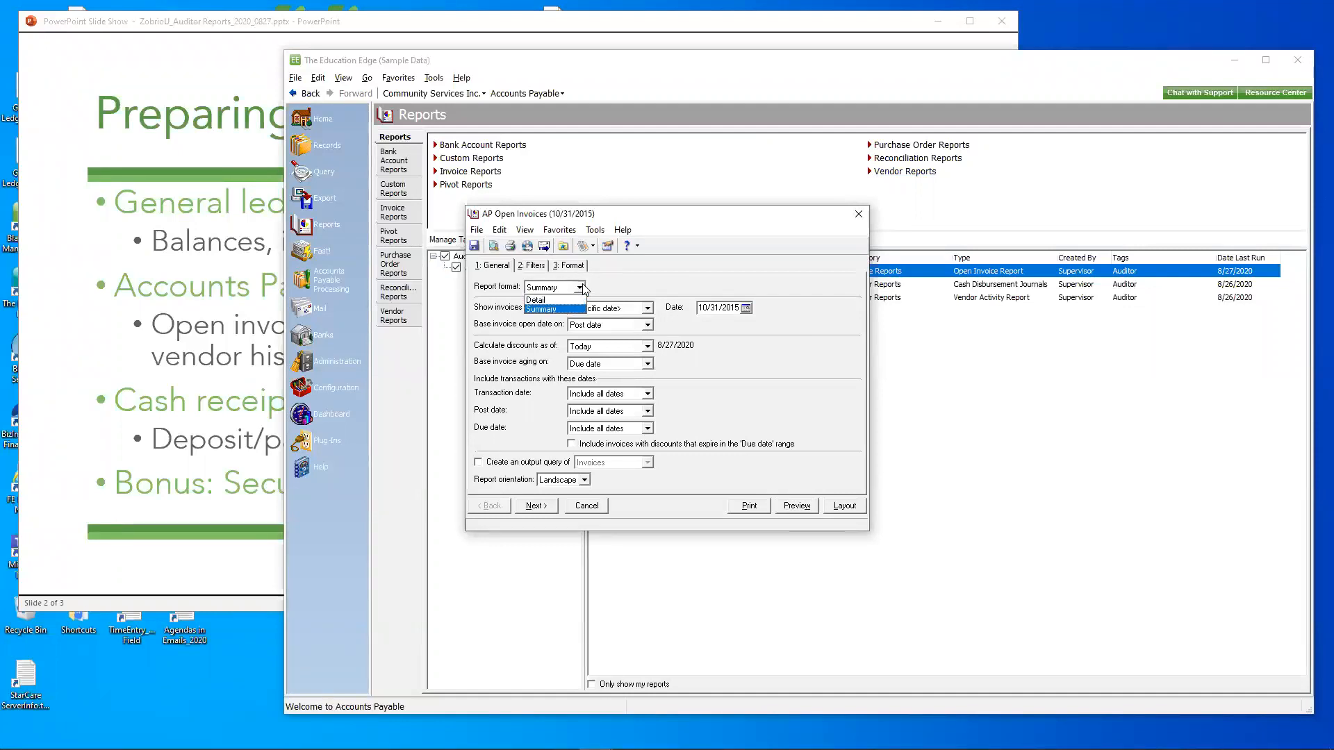
left_click(582, 286)
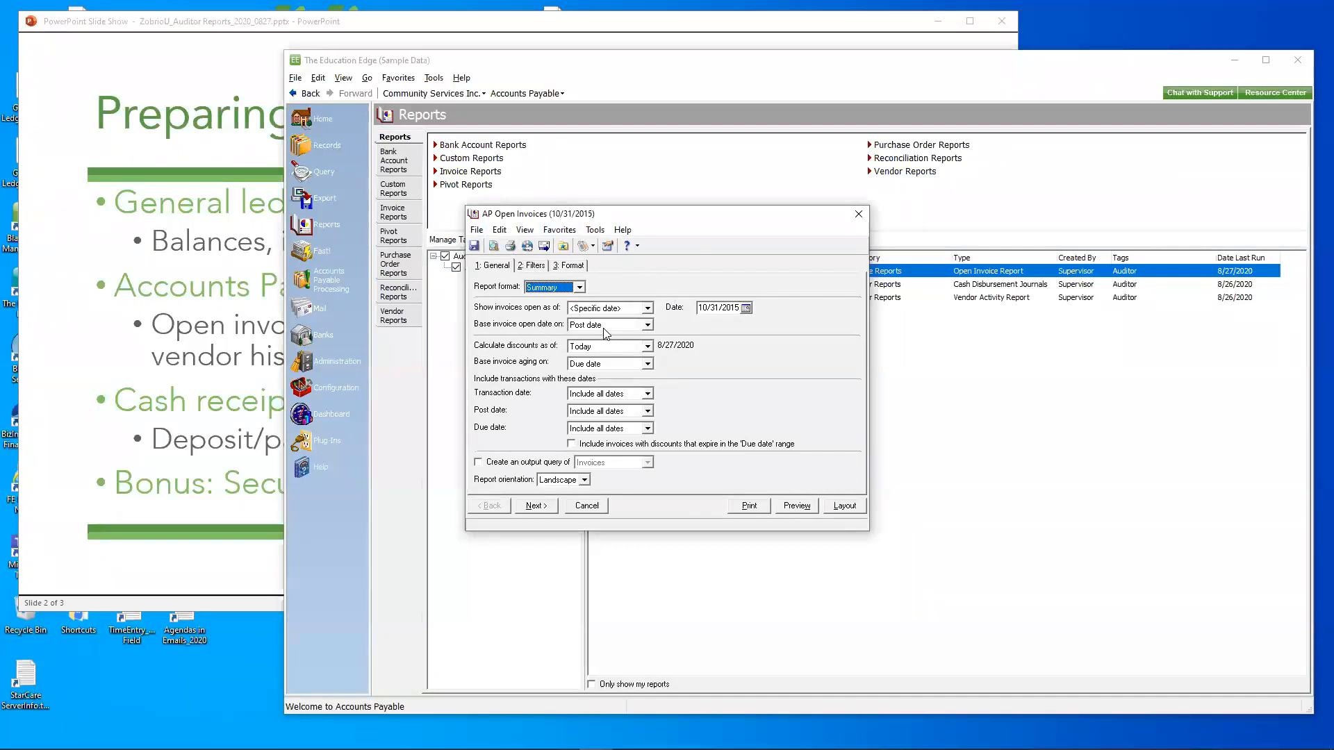
left_click(647, 326)
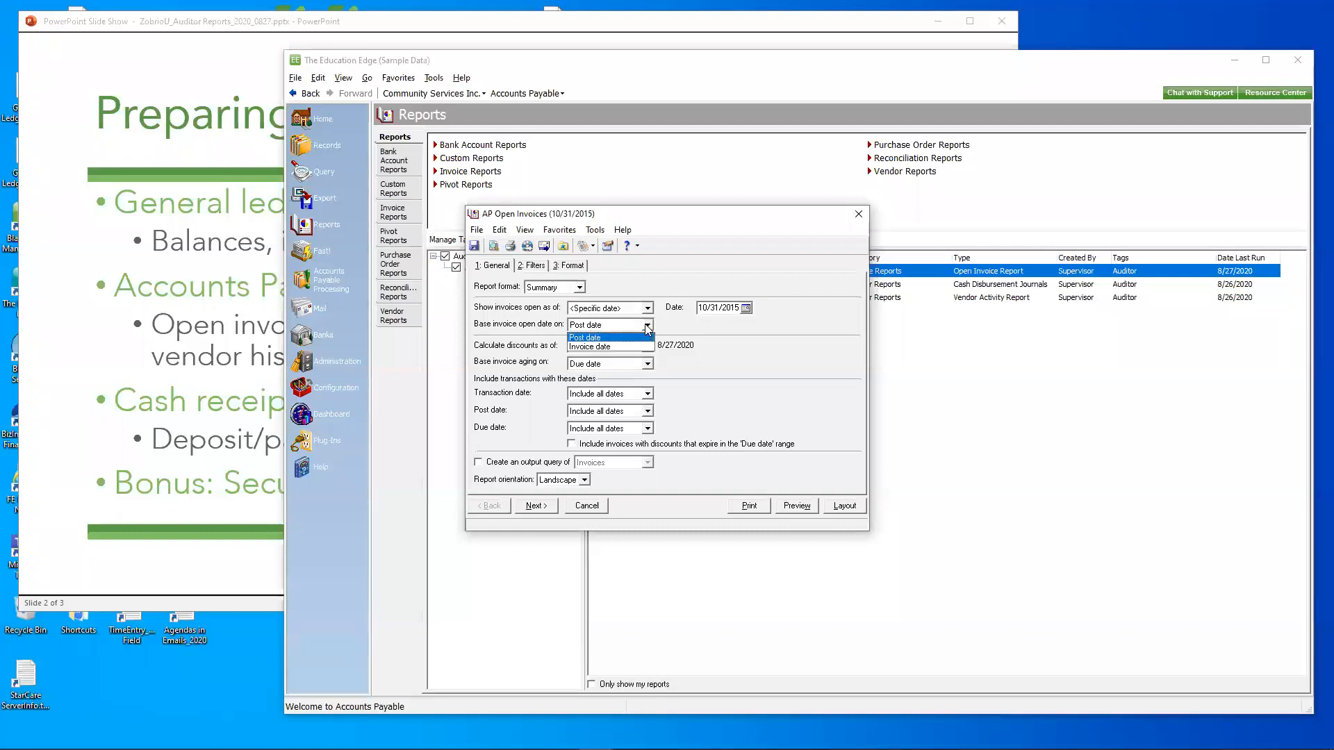
left_click(646, 326)
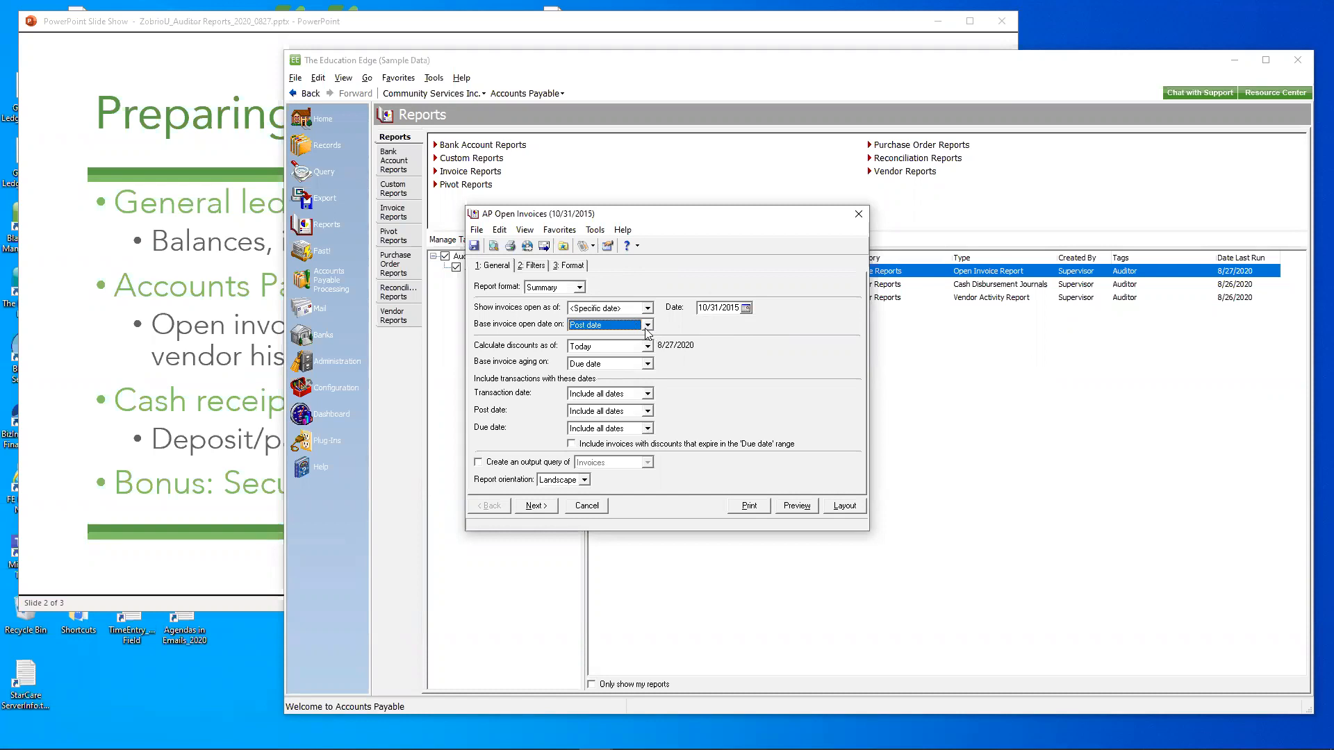
- Set the open invoices report format to Detail, preview it at 150% zoom, and close the preview
left_click(579, 287)
left_click(536, 300)
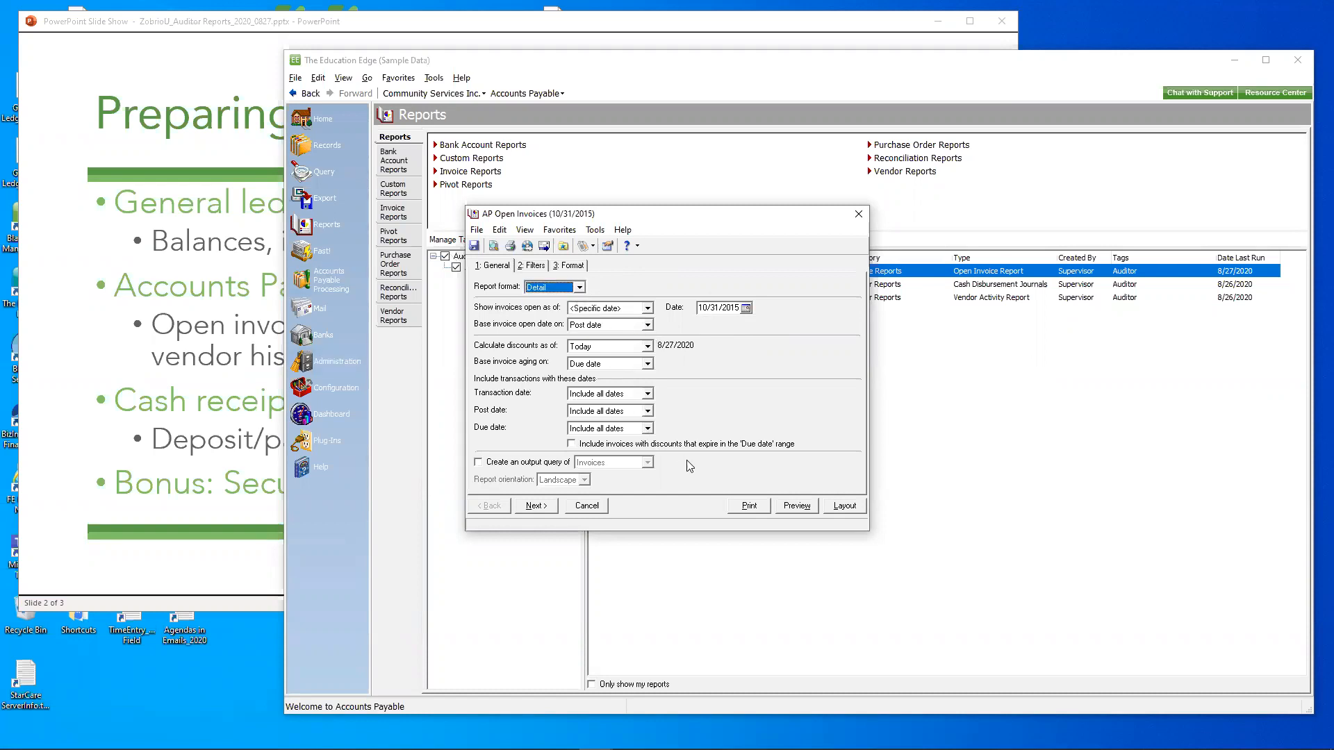
left_click(789, 505)
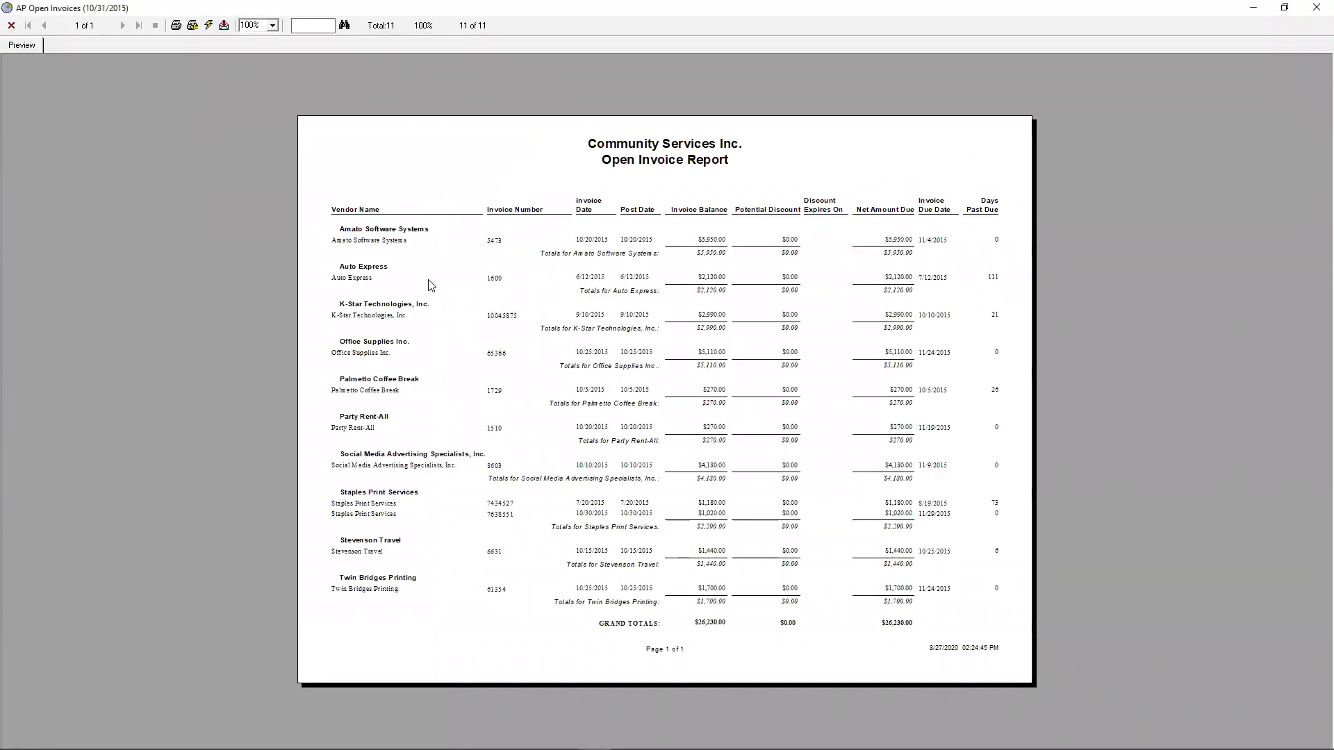
left_click(272, 25)
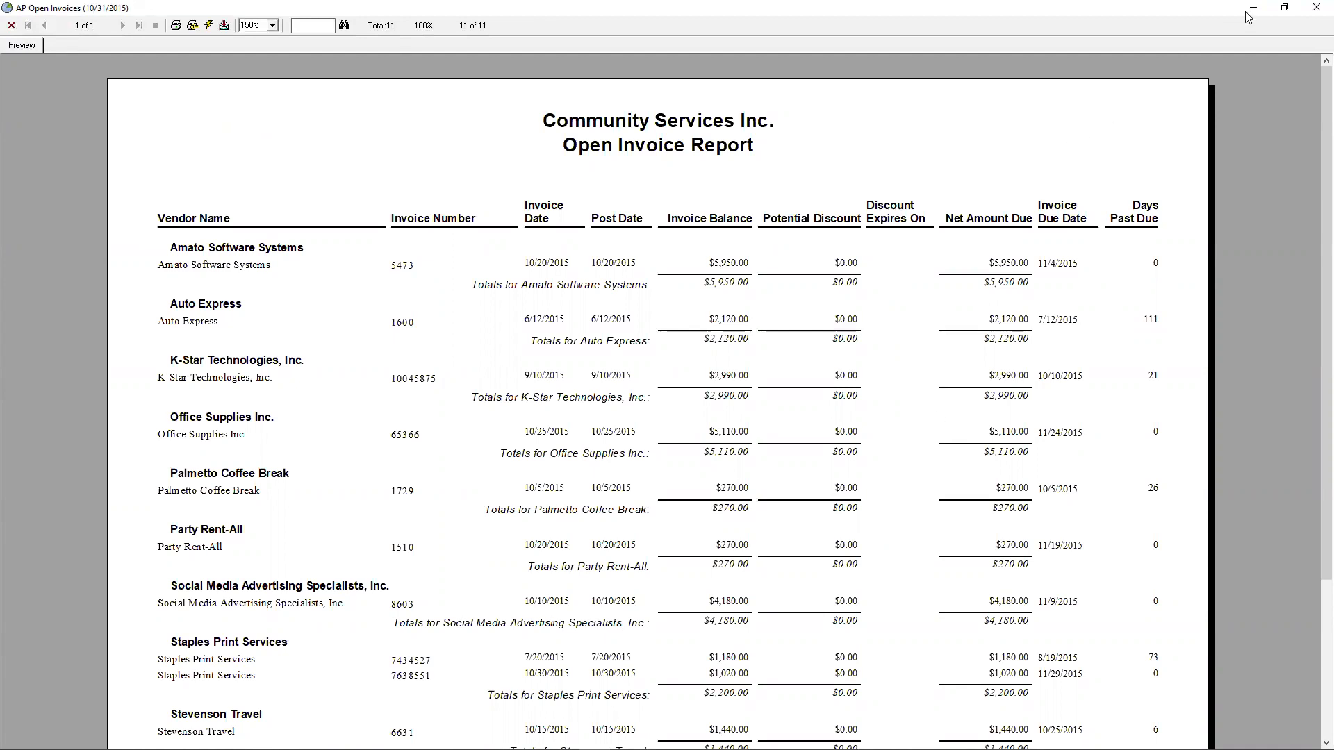
left_click(1315, 7)
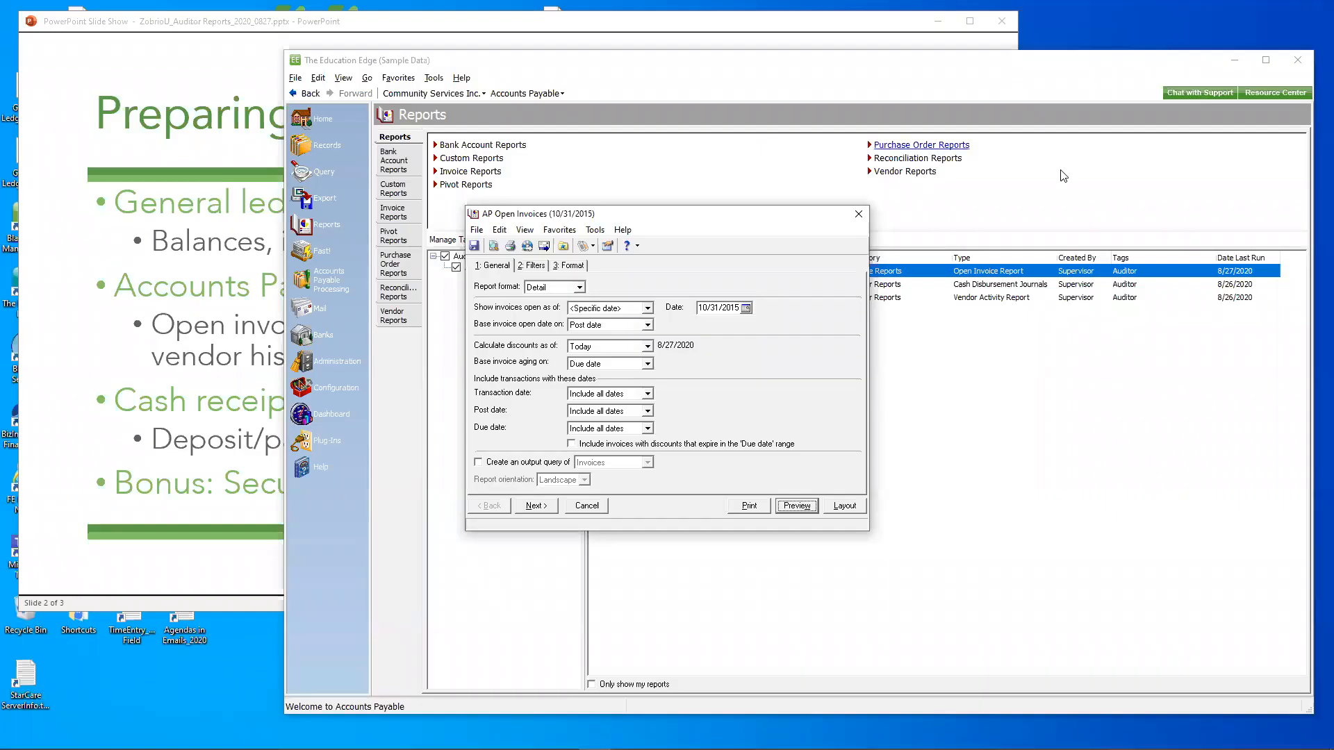
- Close the AP Open Invoices report, check the auditor report topics in the PowerPoint slide show, and return to The Education Edge
left_click(859, 214)
left_click(730, 425)
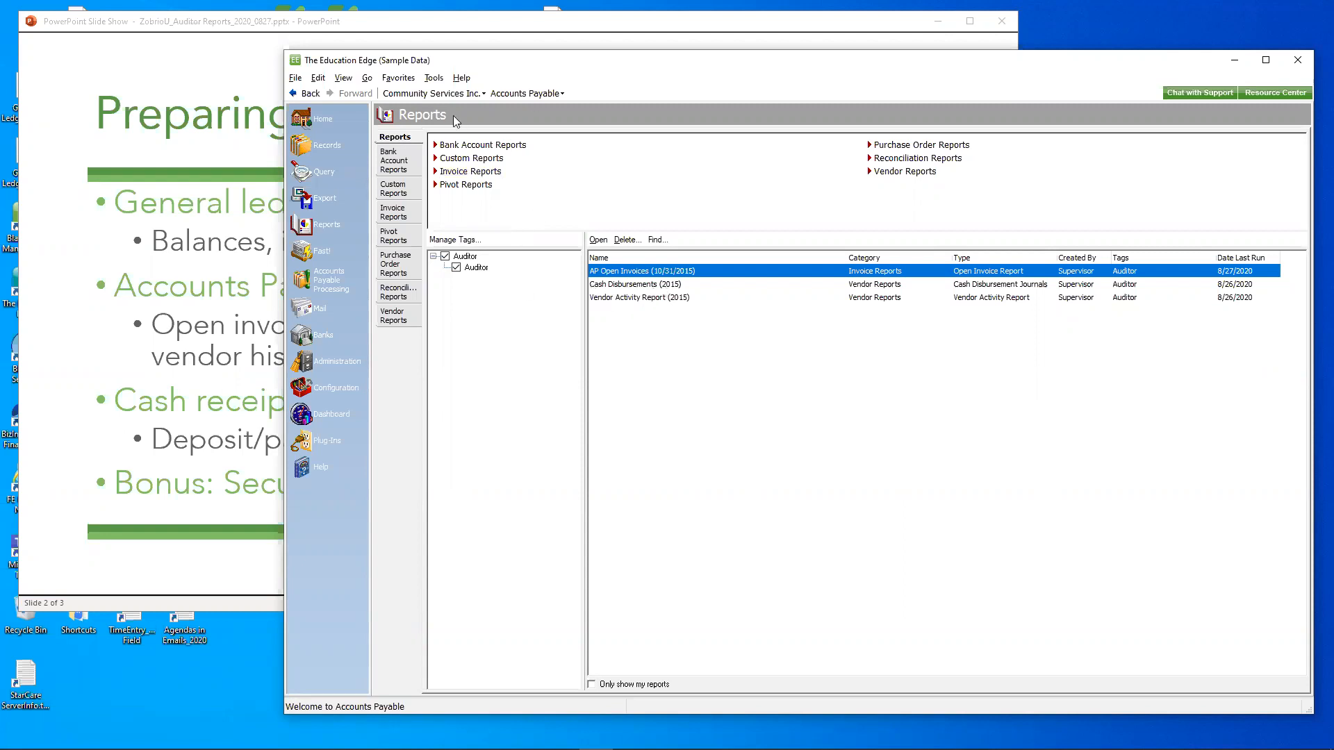
left_click(371, 34)
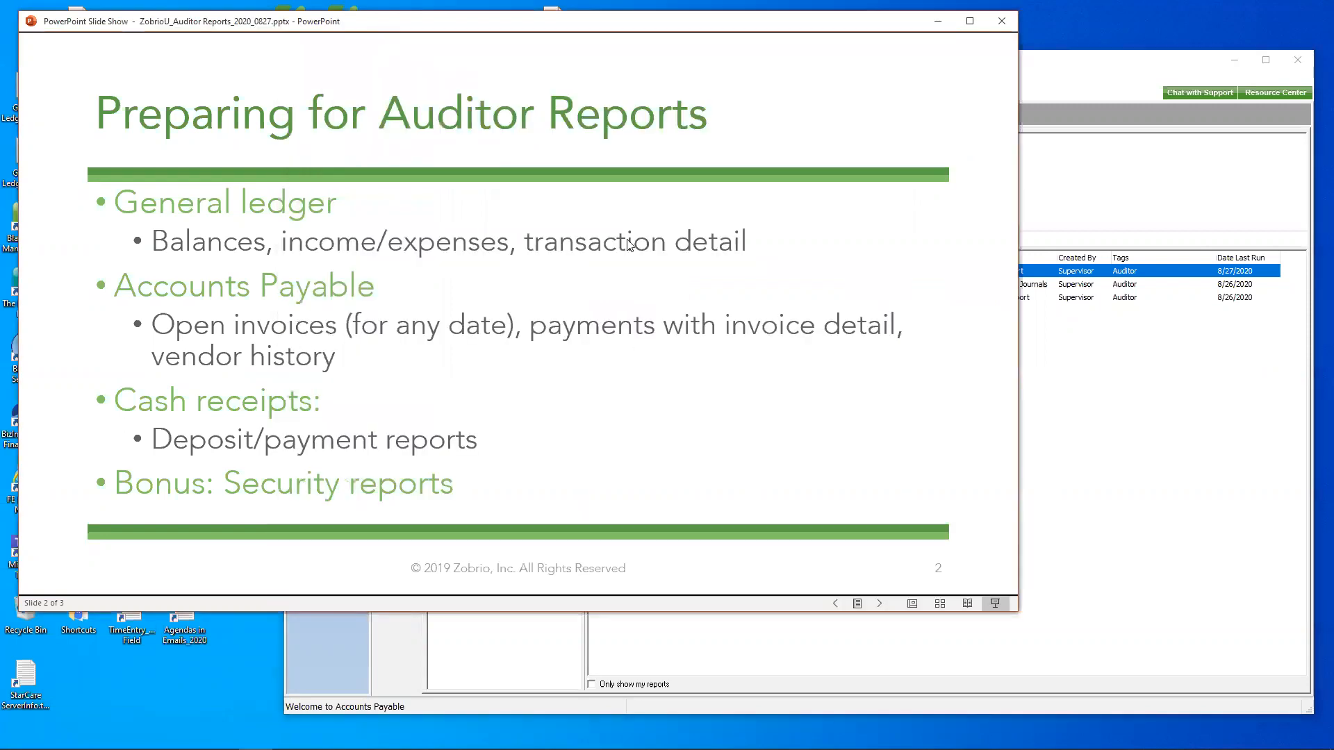
left_click(1063, 384)
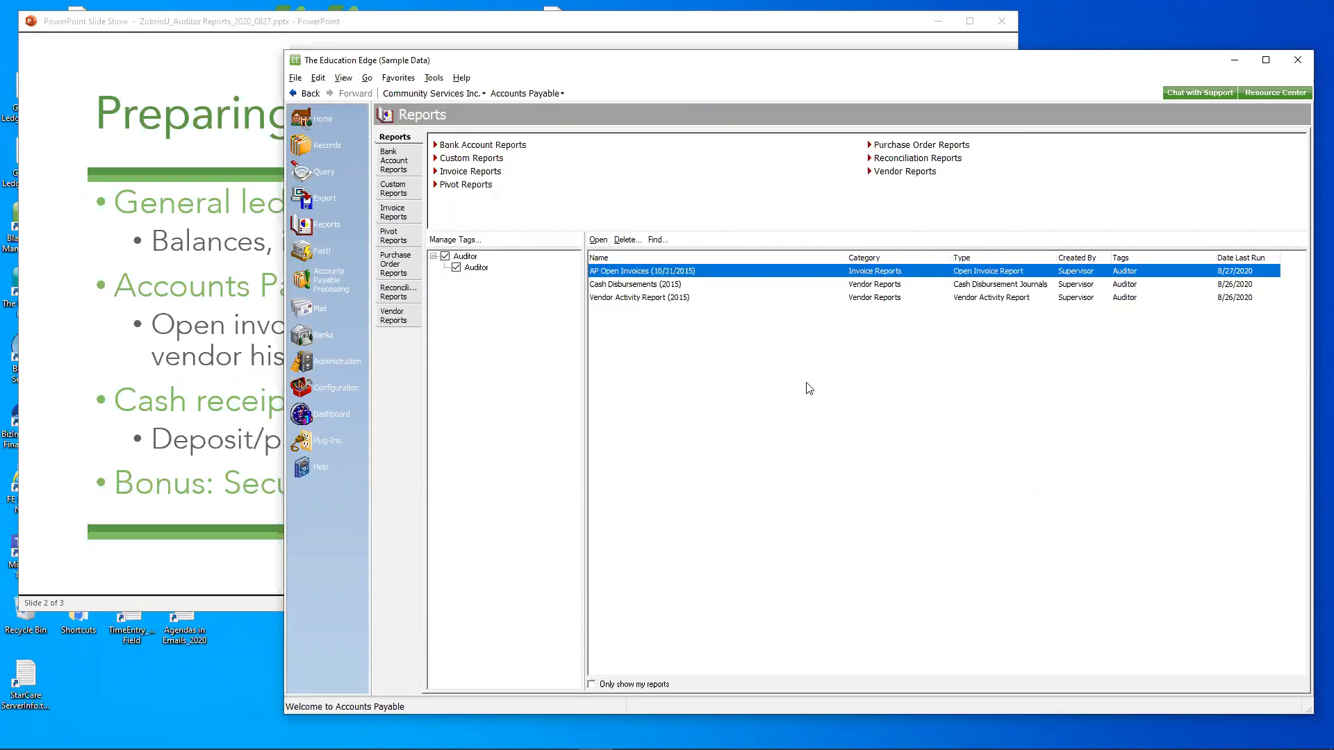
- Open the Cash Disbursements (2015) report, preview it at 150% zoom, and close the preview and the report
double_click(652, 284)
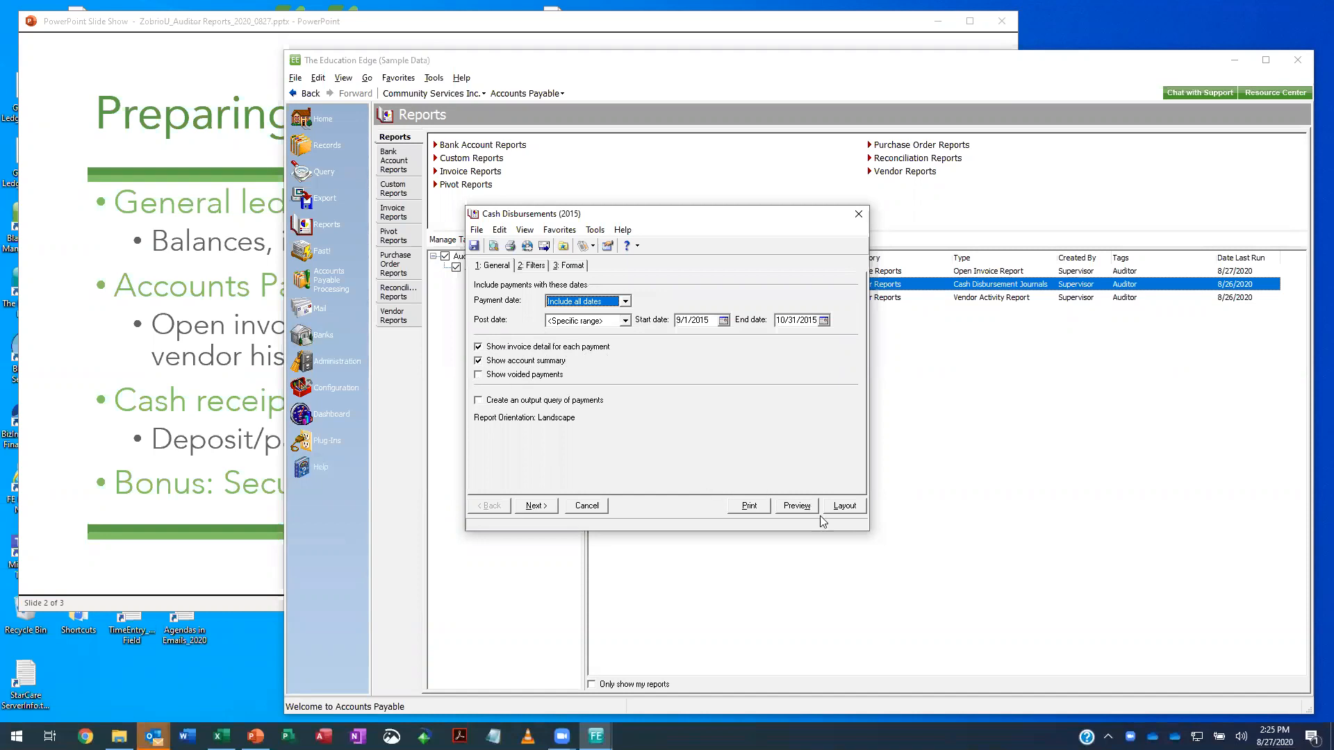
left_click(800, 506)
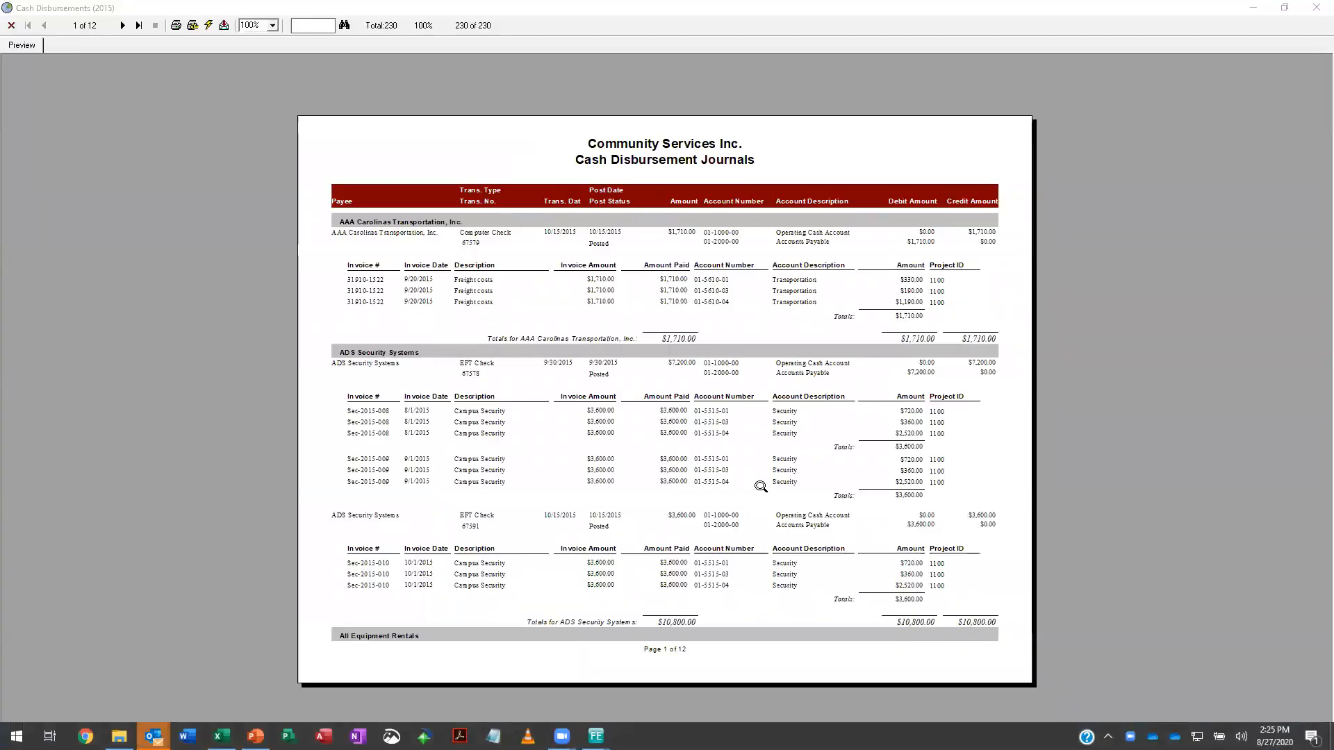
left_click(273, 25)
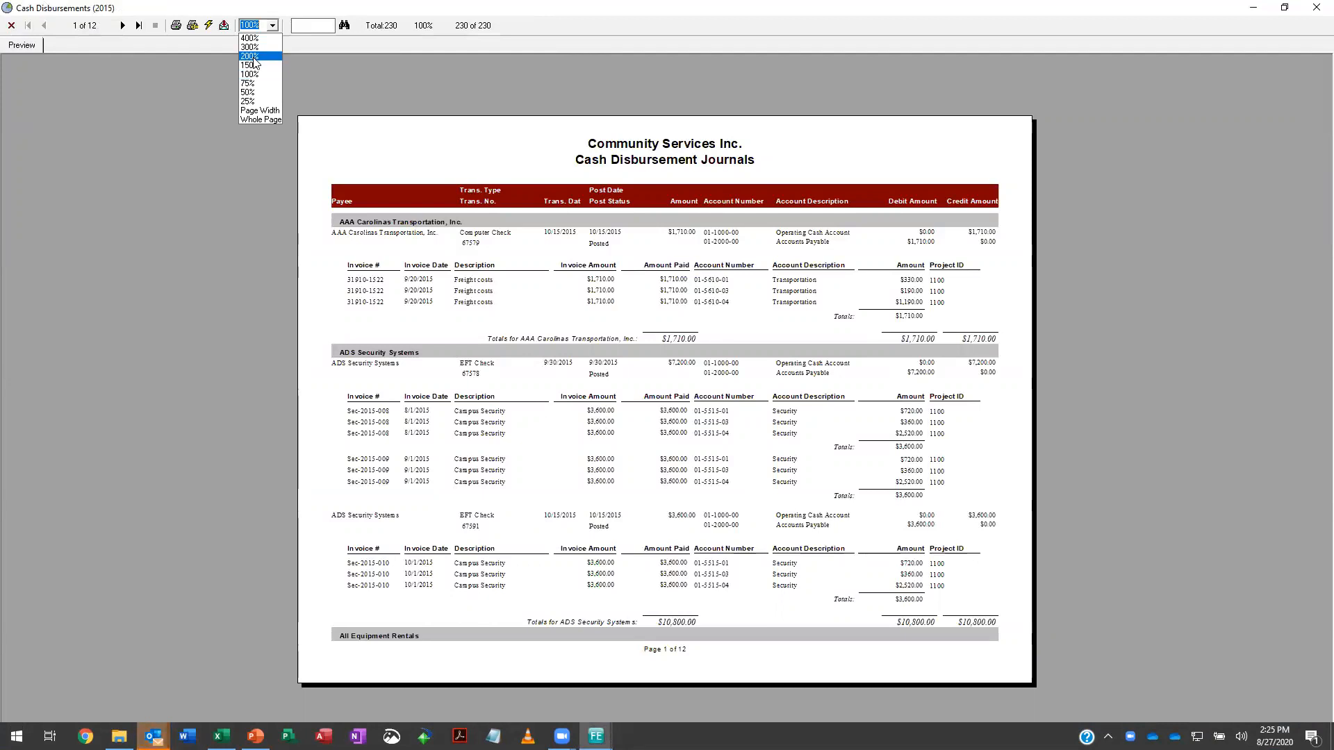
left_click(249, 65)
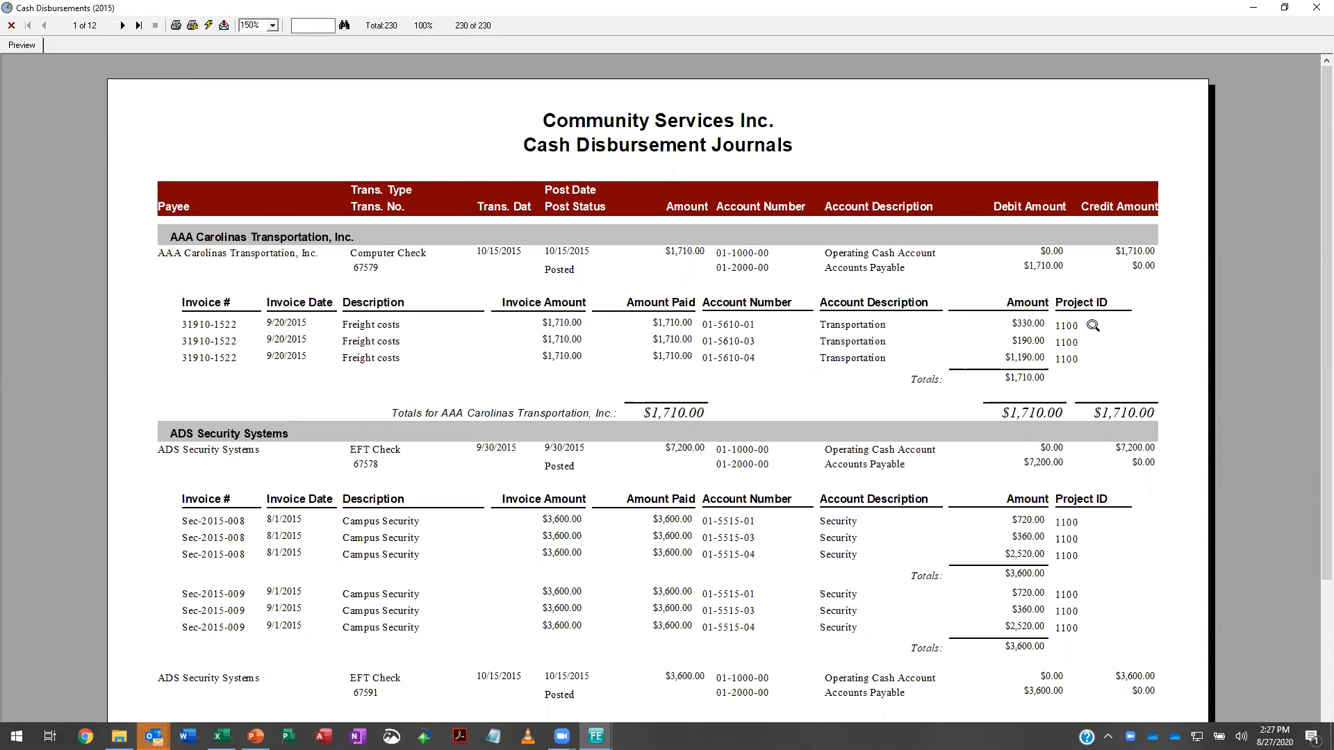
left_click(1317, 7)
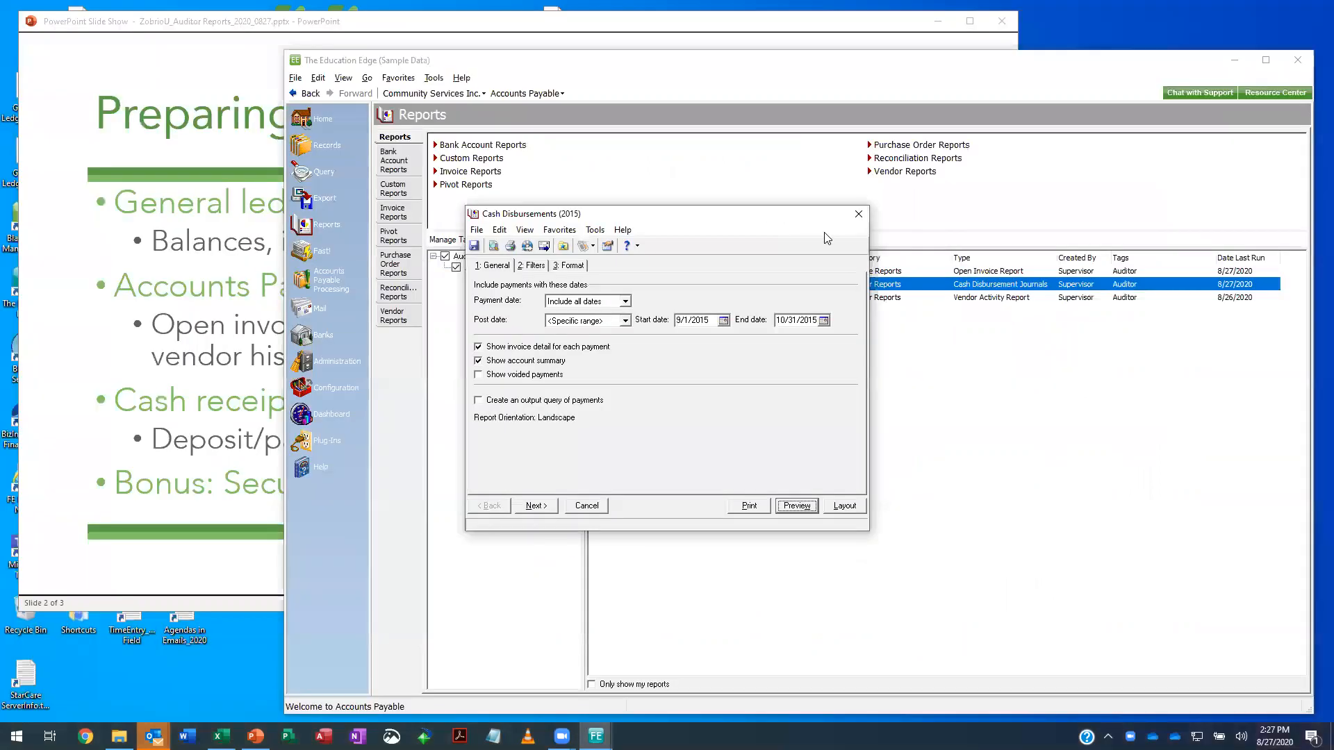
left_click(859, 214)
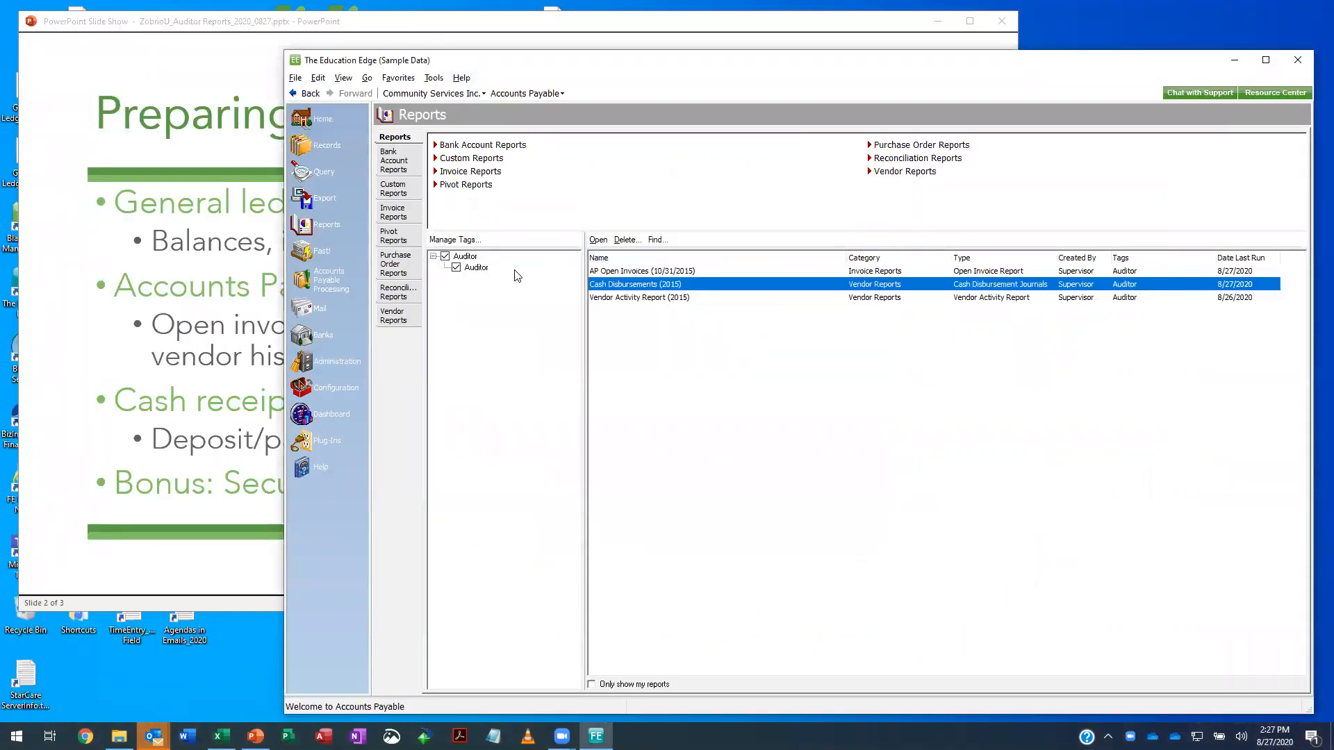
- Open the Vendor Activity Report (2015), preview it at 150% zoom, and close the preview and the report
left_click(636, 299)
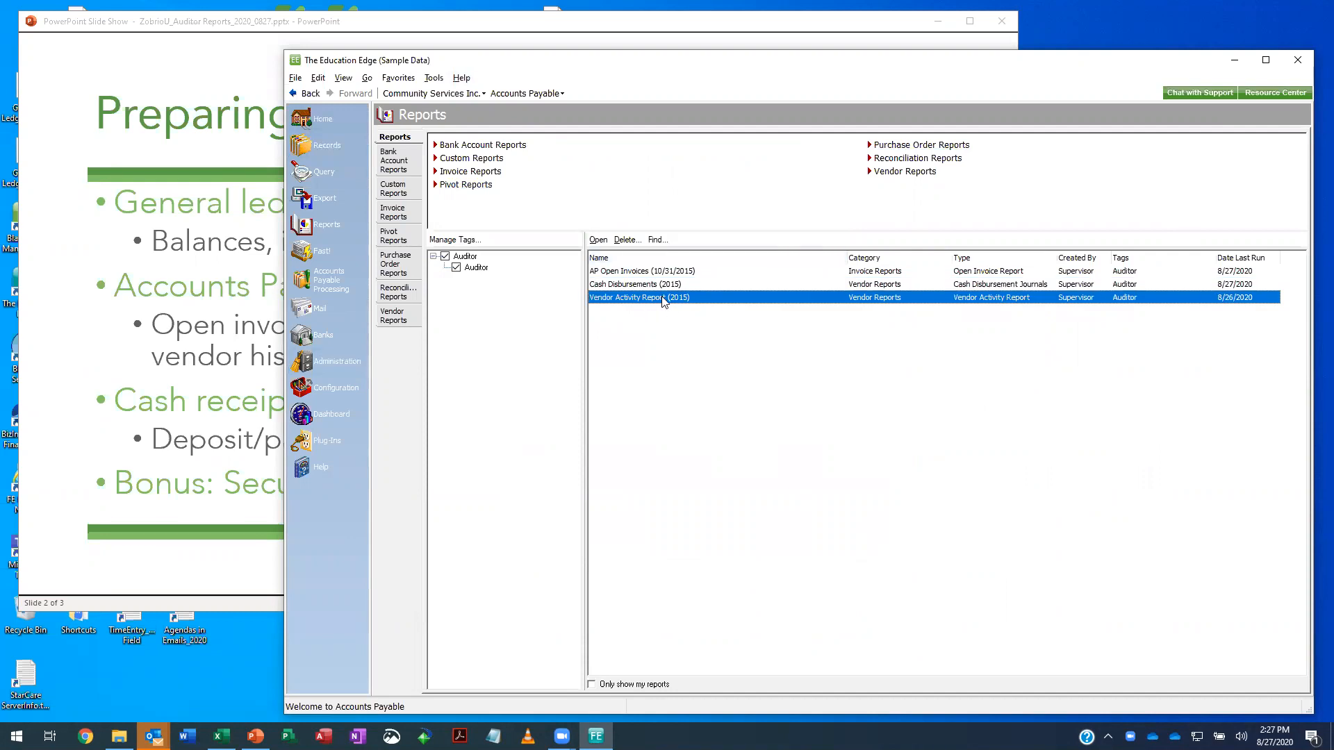
double_click(664, 299)
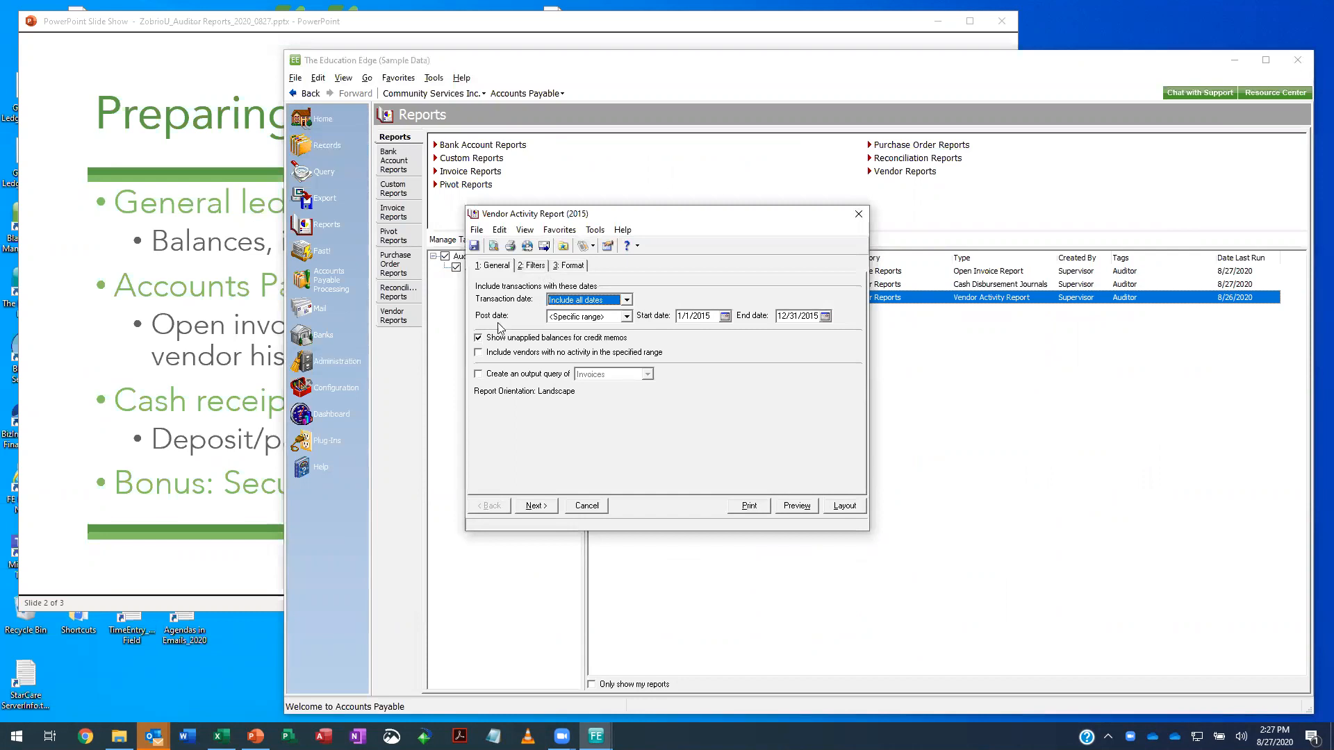
left_click(800, 505)
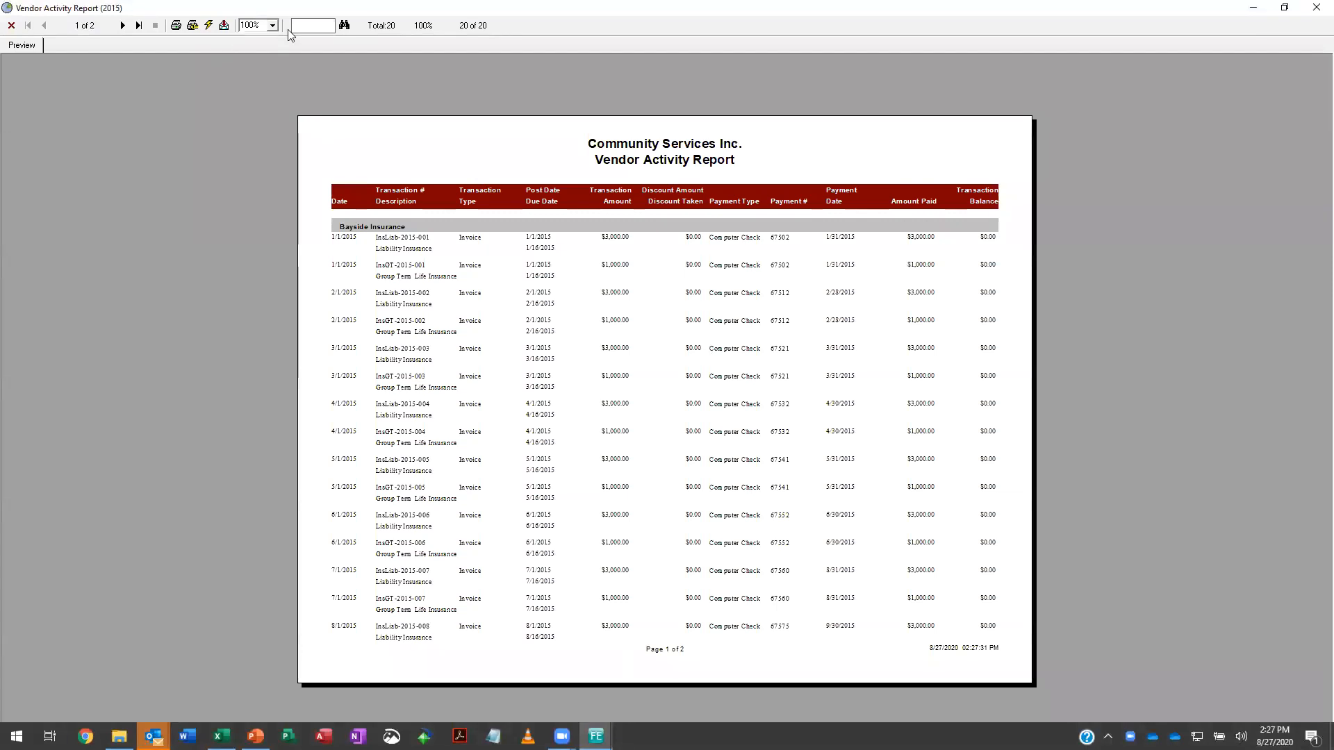
left_click(273, 25)
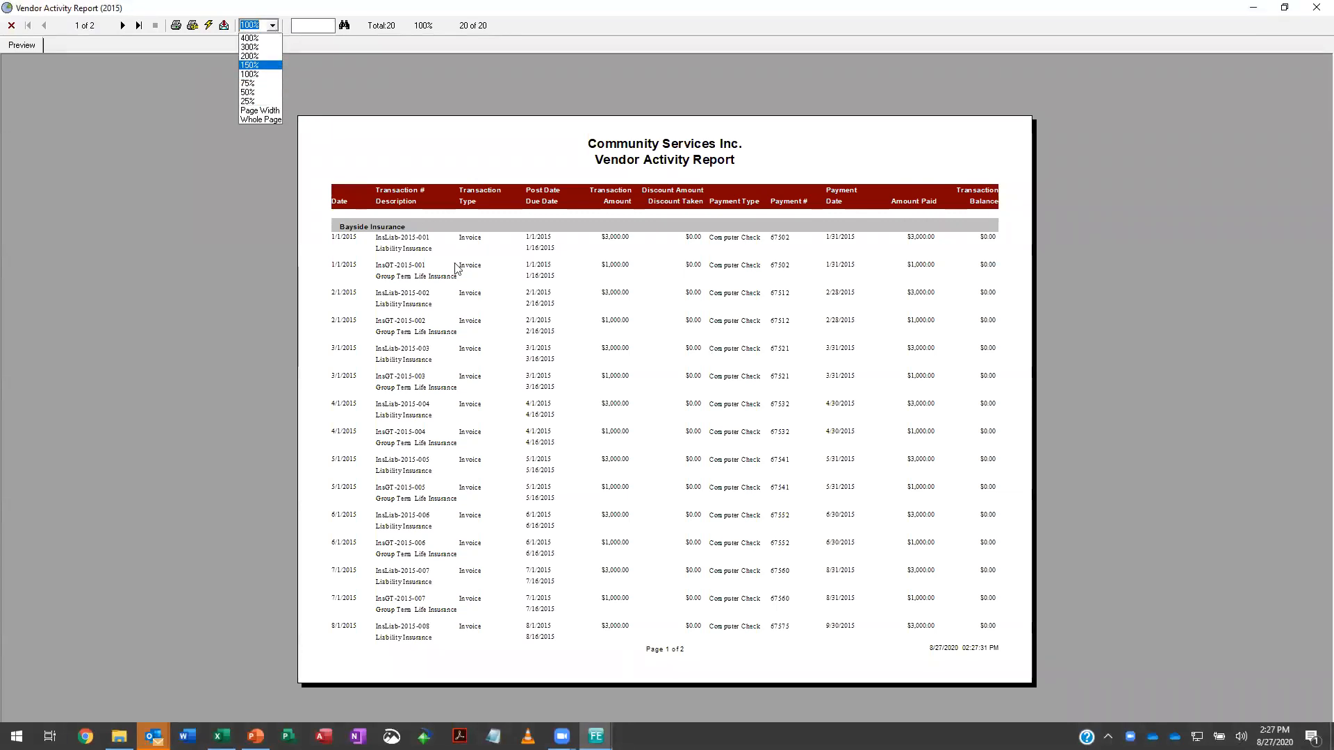
left_click(271, 66)
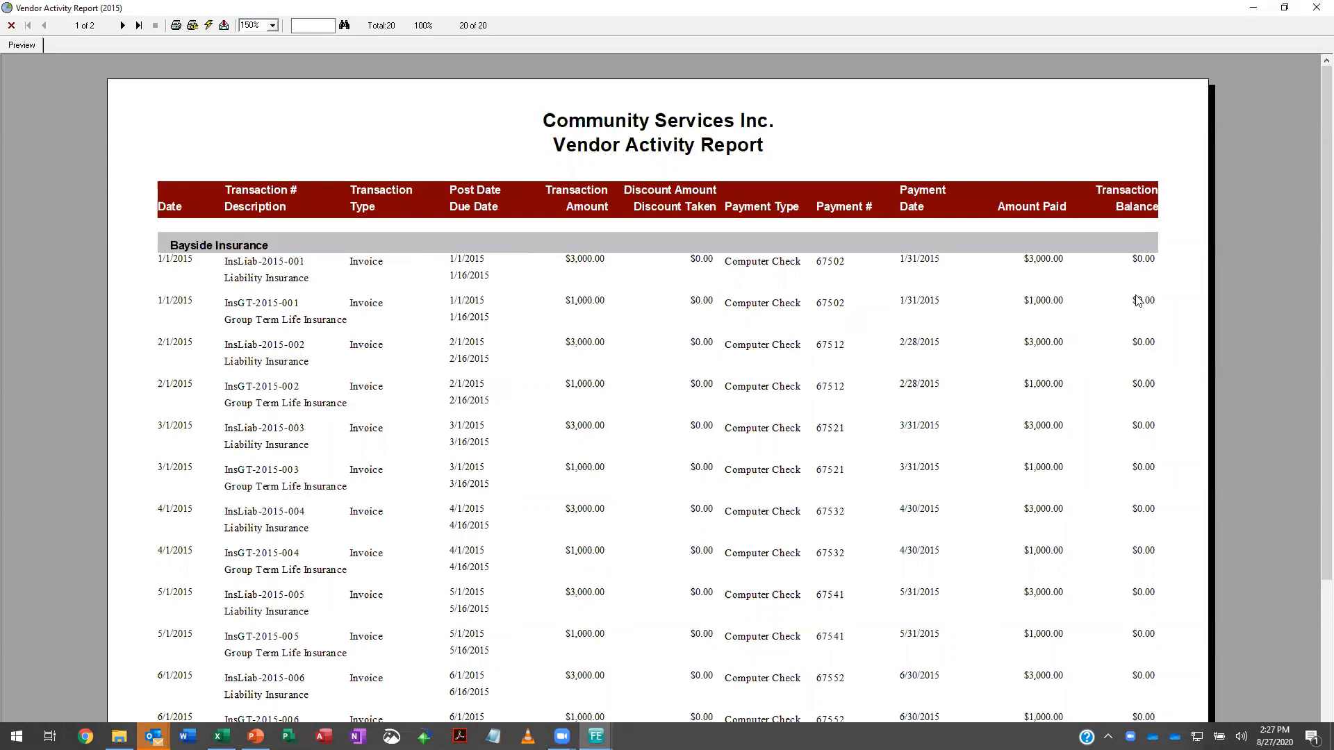
left_click(1316, 9)
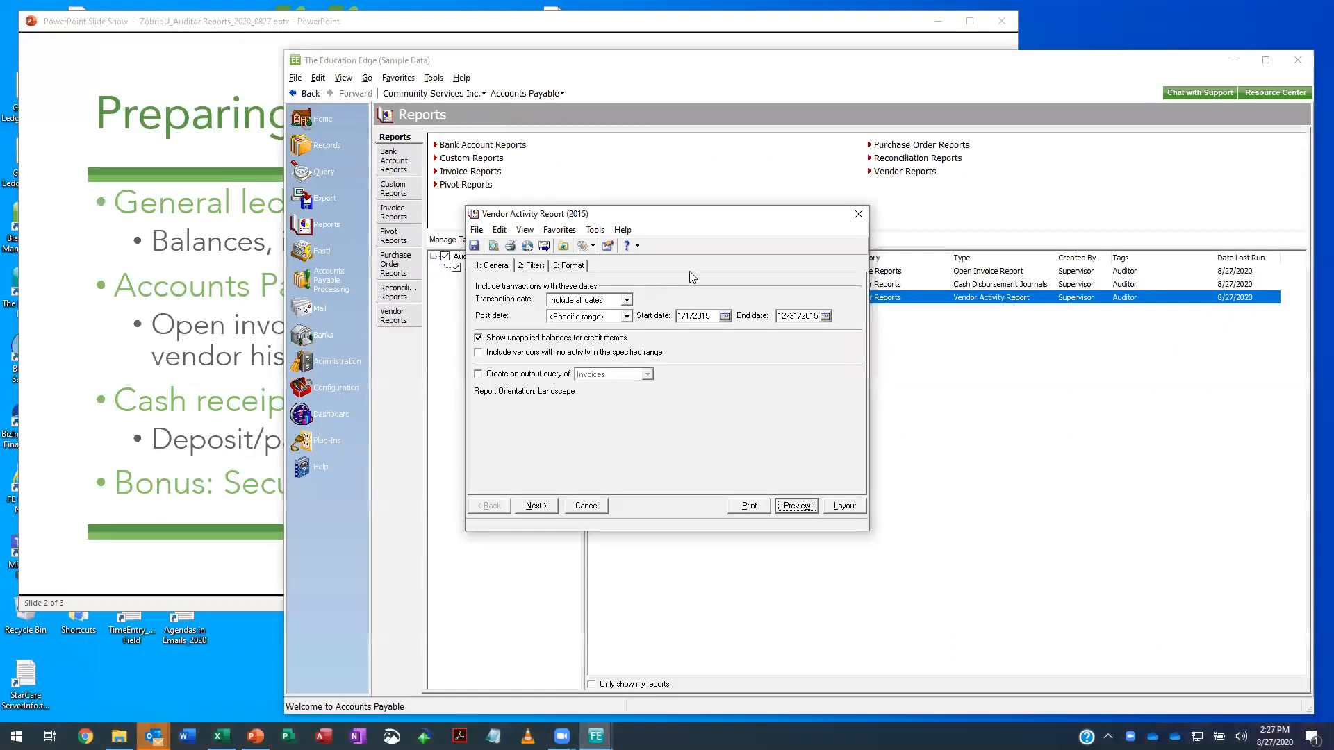
left_click(858, 213)
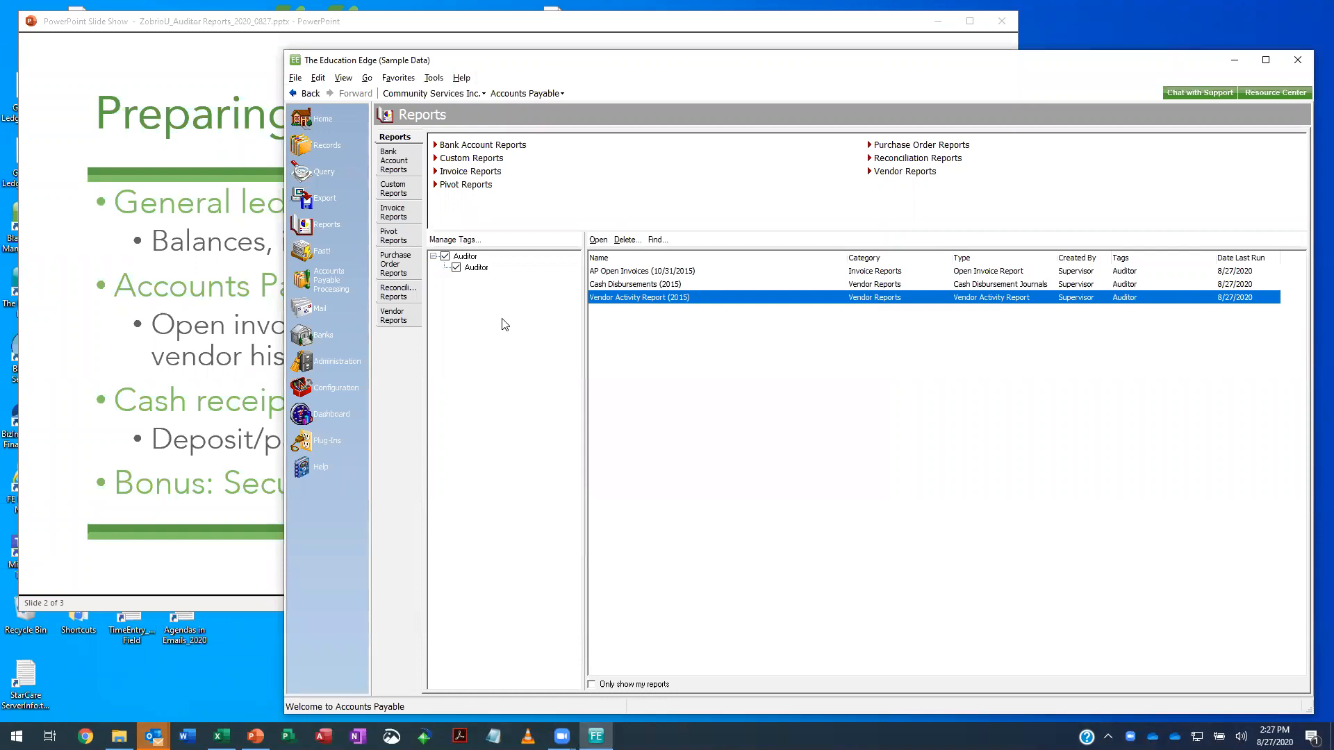
- Check the PowerPoint topic slide, return to The Education Edge, and show the reports of the Cash Receipts module
left_click(146, 576)
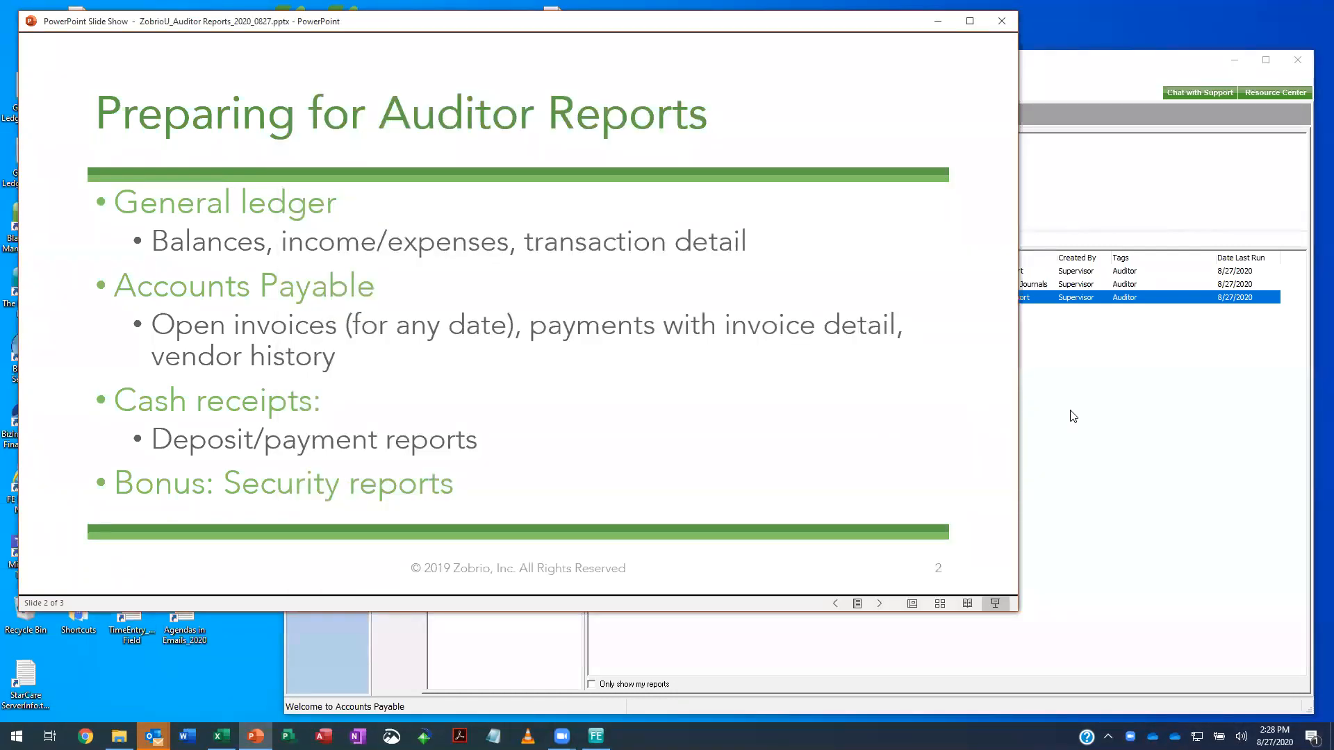
left_click(1062, 379)
left_click(560, 95)
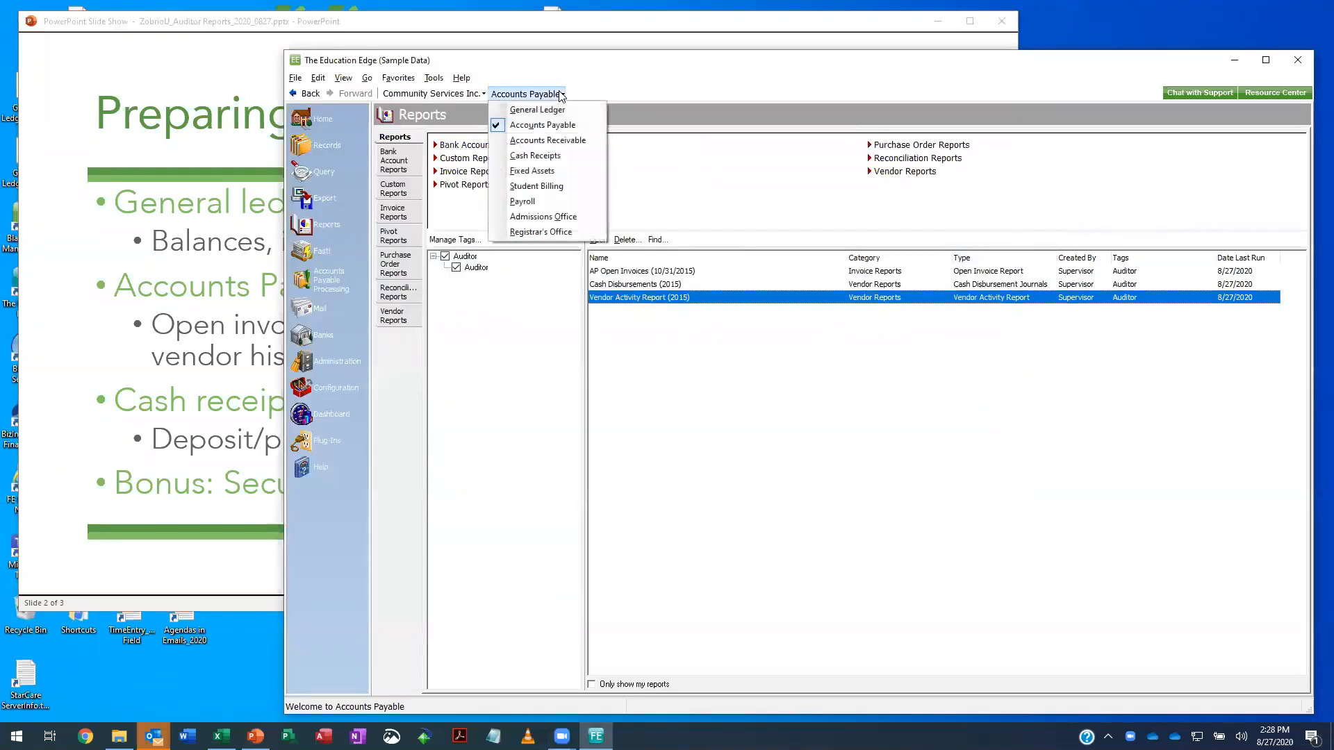
left_click(528, 156)
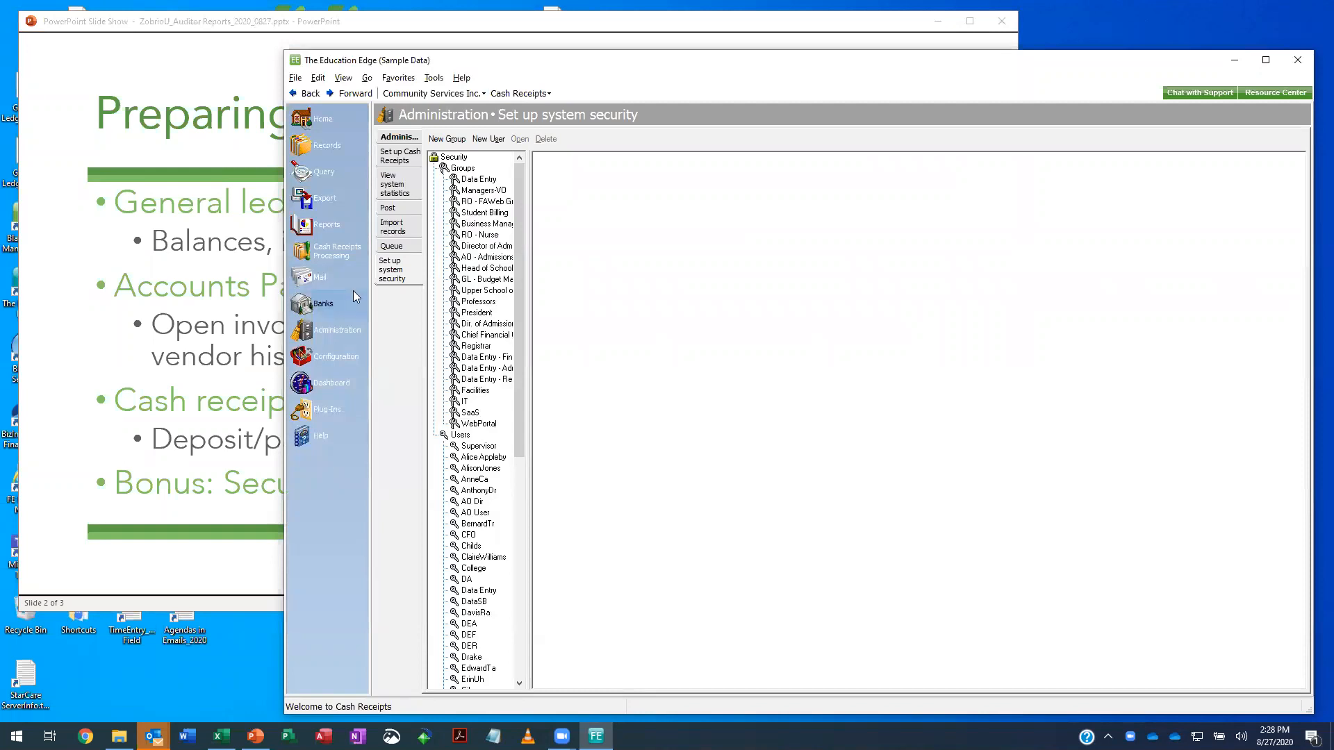
left_click(349, 225)
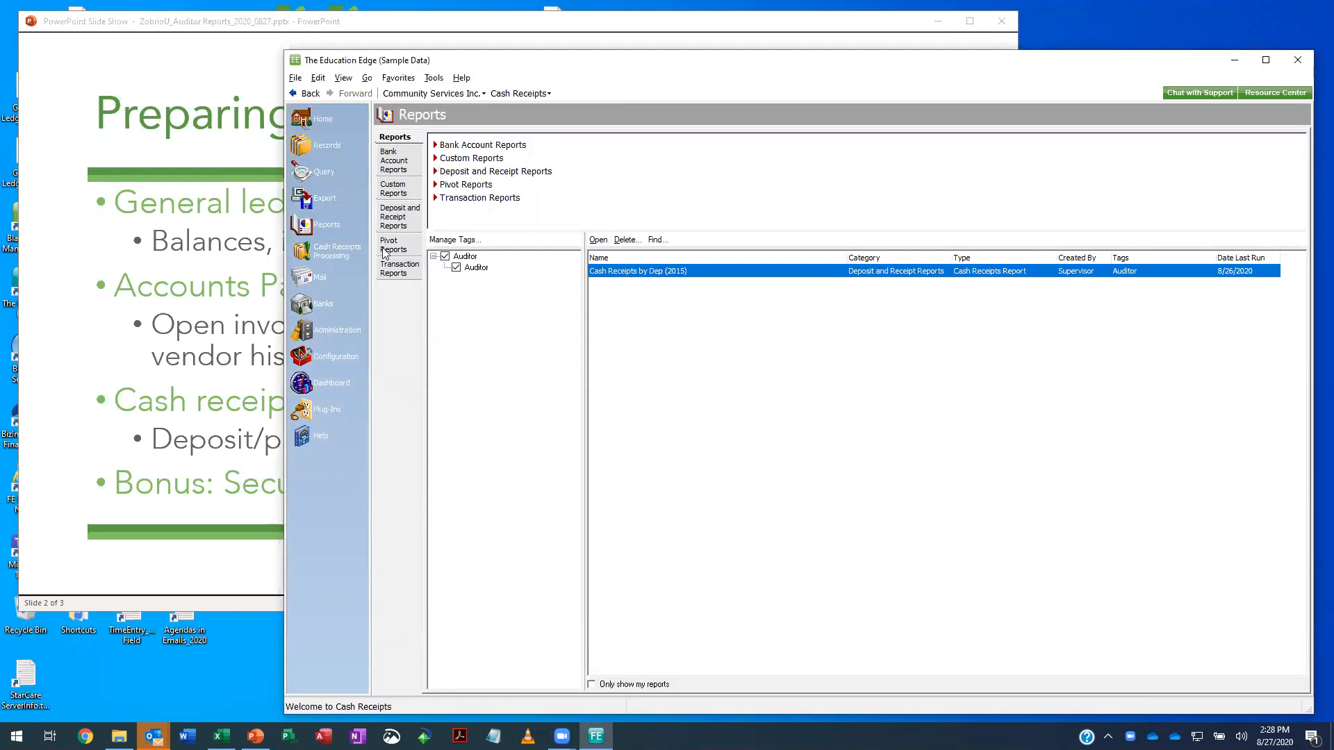
- Open the Cash Receipts by Dep (2015) report and preview it at 150% zoom
double_click(673, 273)
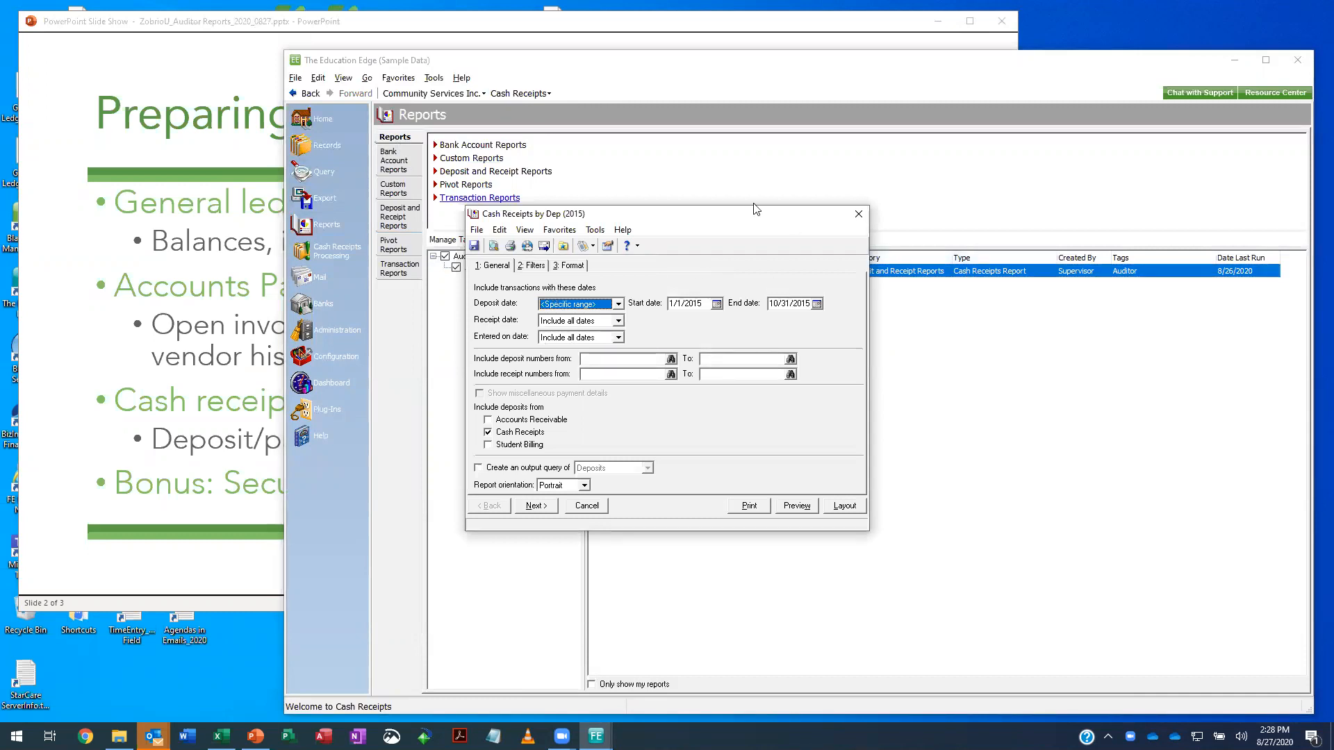
left_click(799, 505)
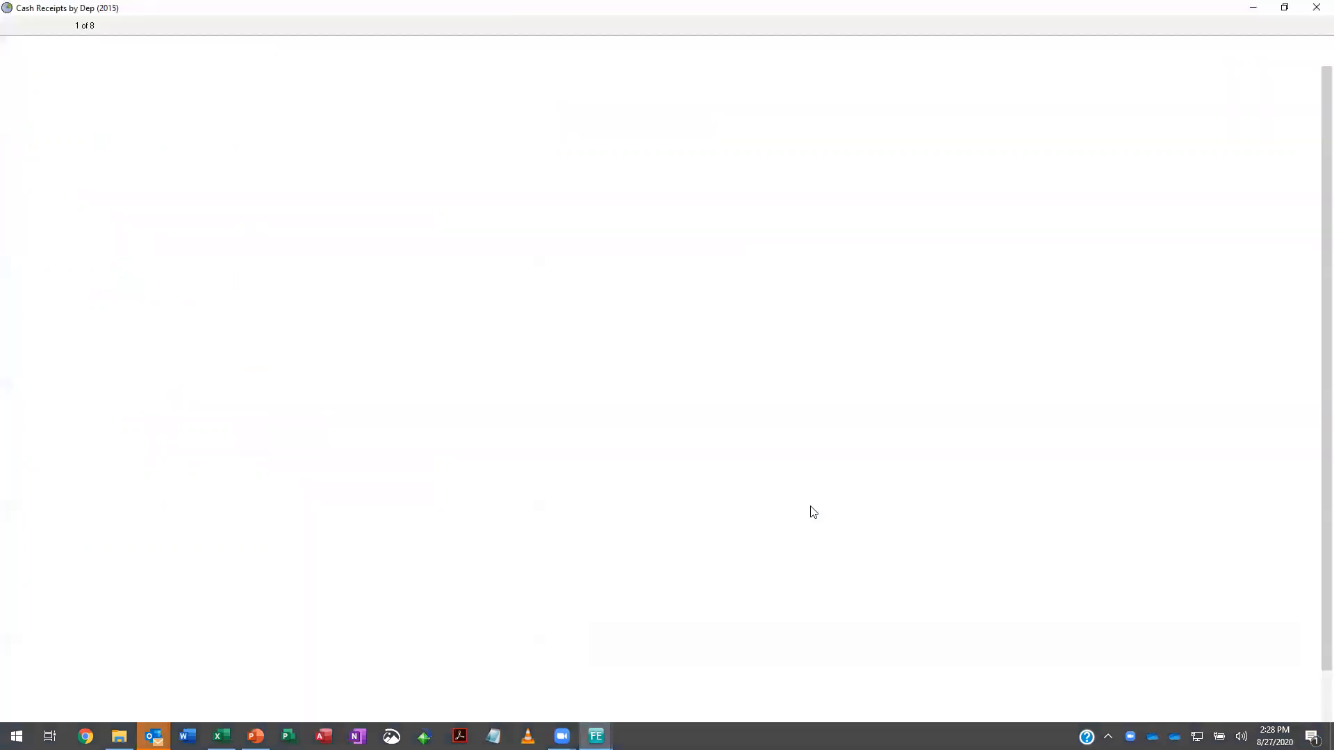
left_click(273, 26)
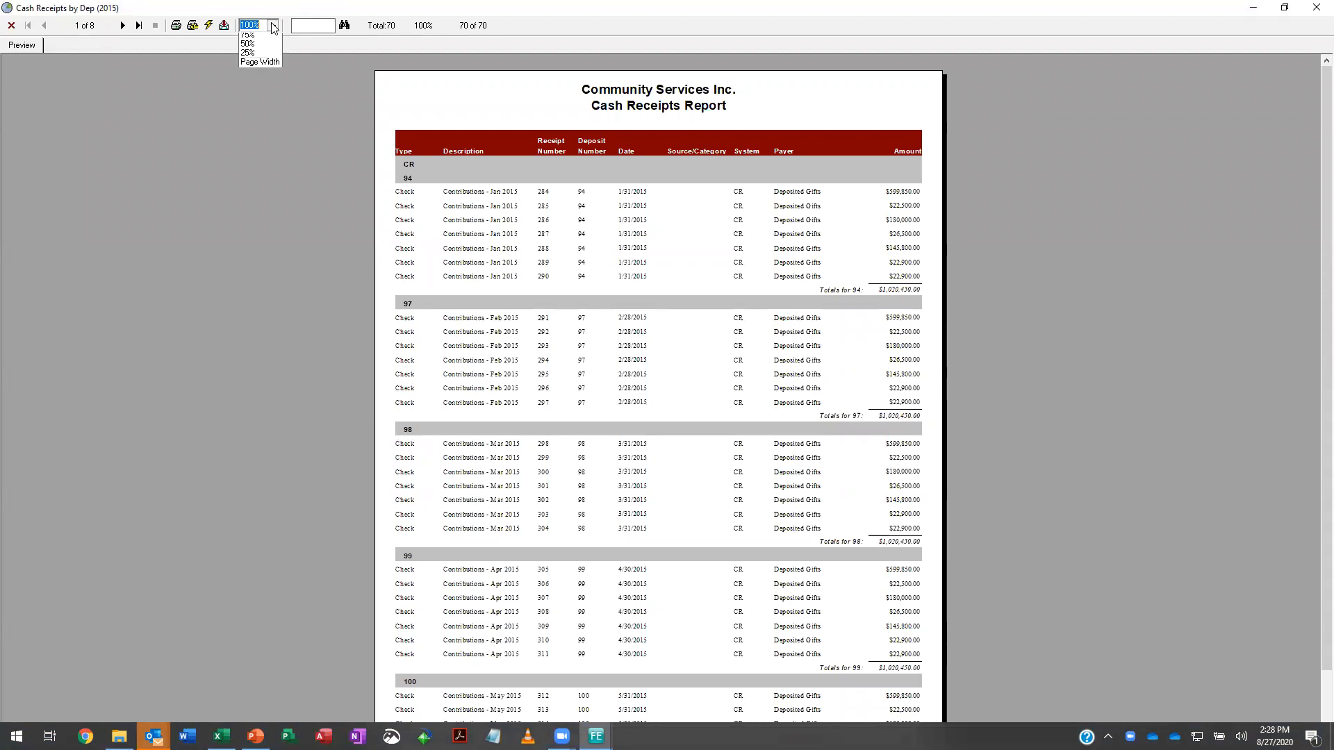
left_click(258, 65)
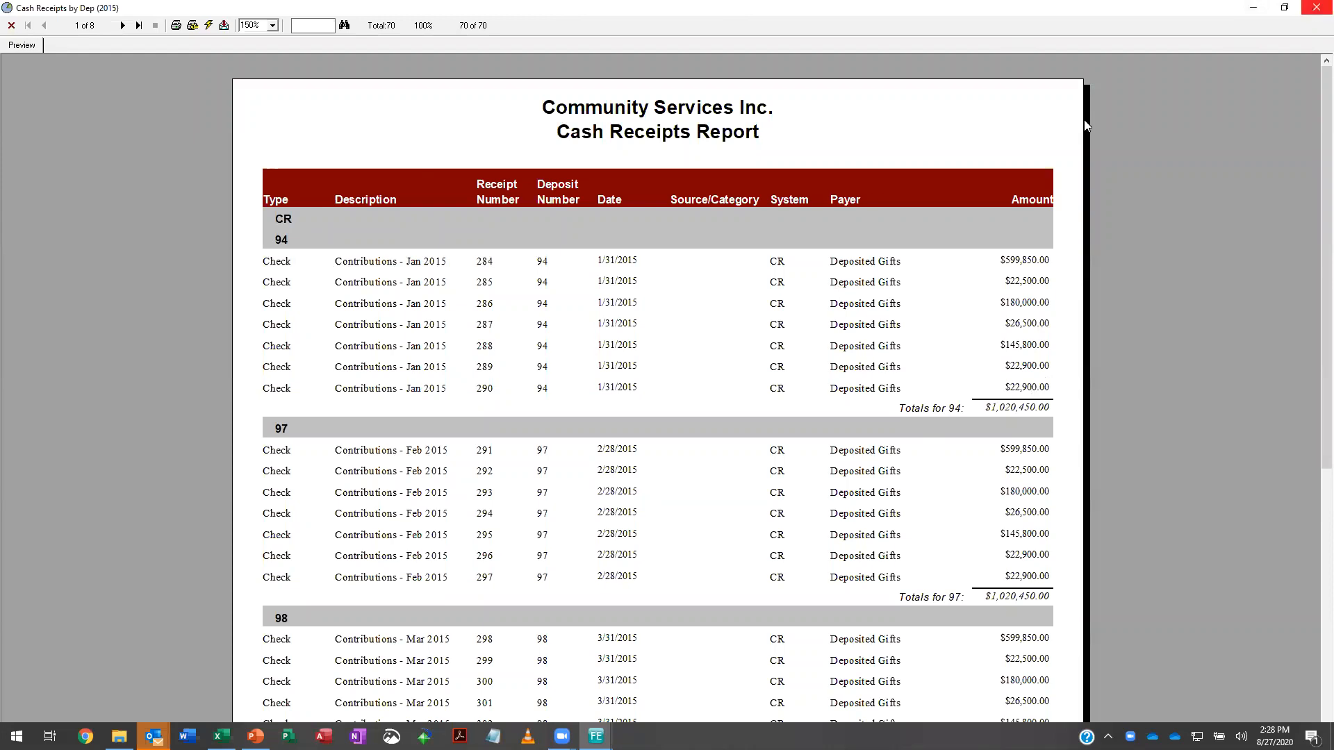
- Close the Cash Receipts report and its preview, then show the system security setup with the groups and users list widened
left_click(1314, 12)
left_click(860, 221)
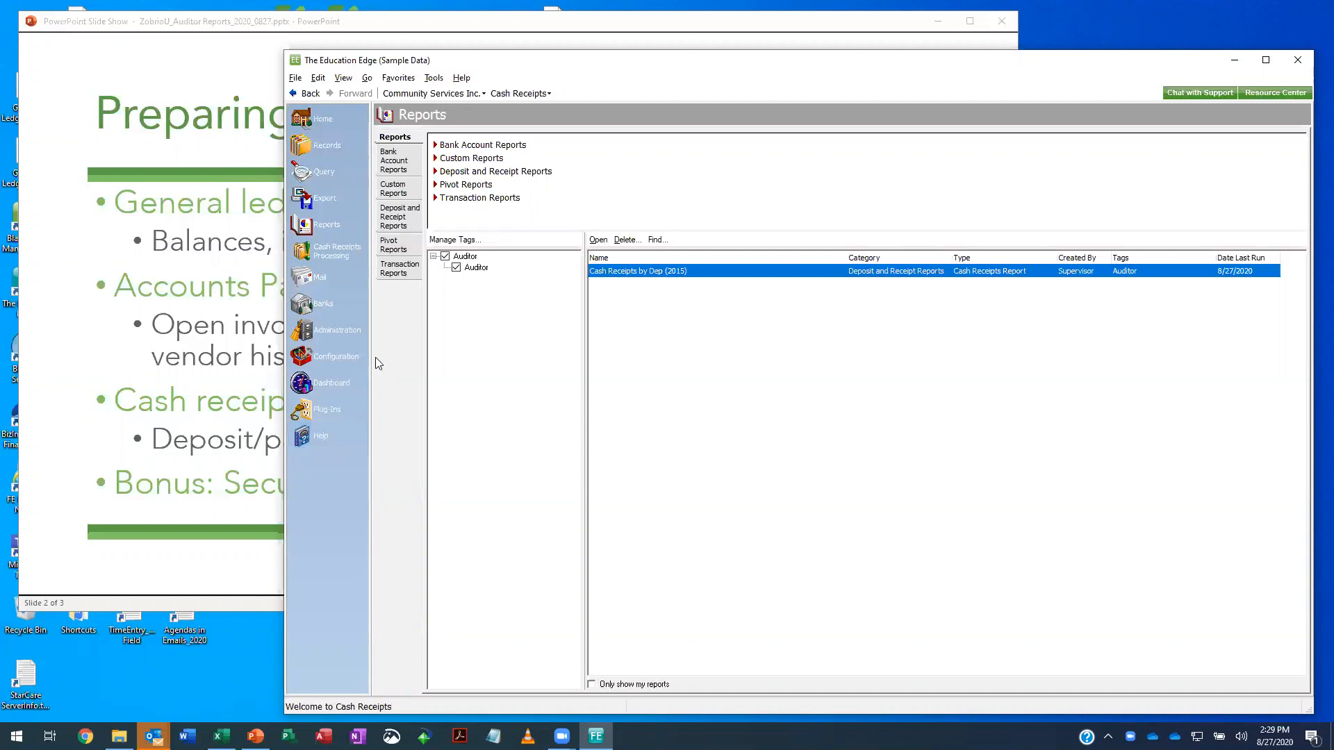
left_click(349, 334)
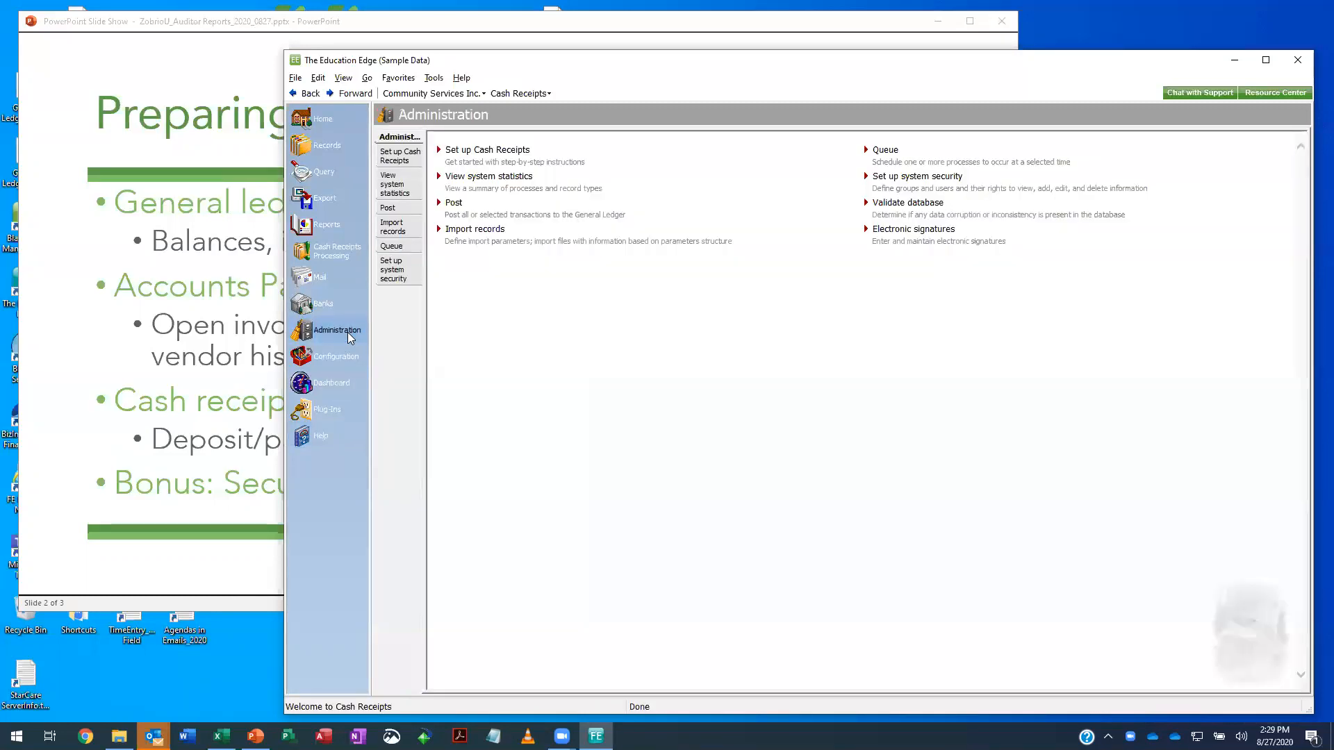
left_click(407, 275)
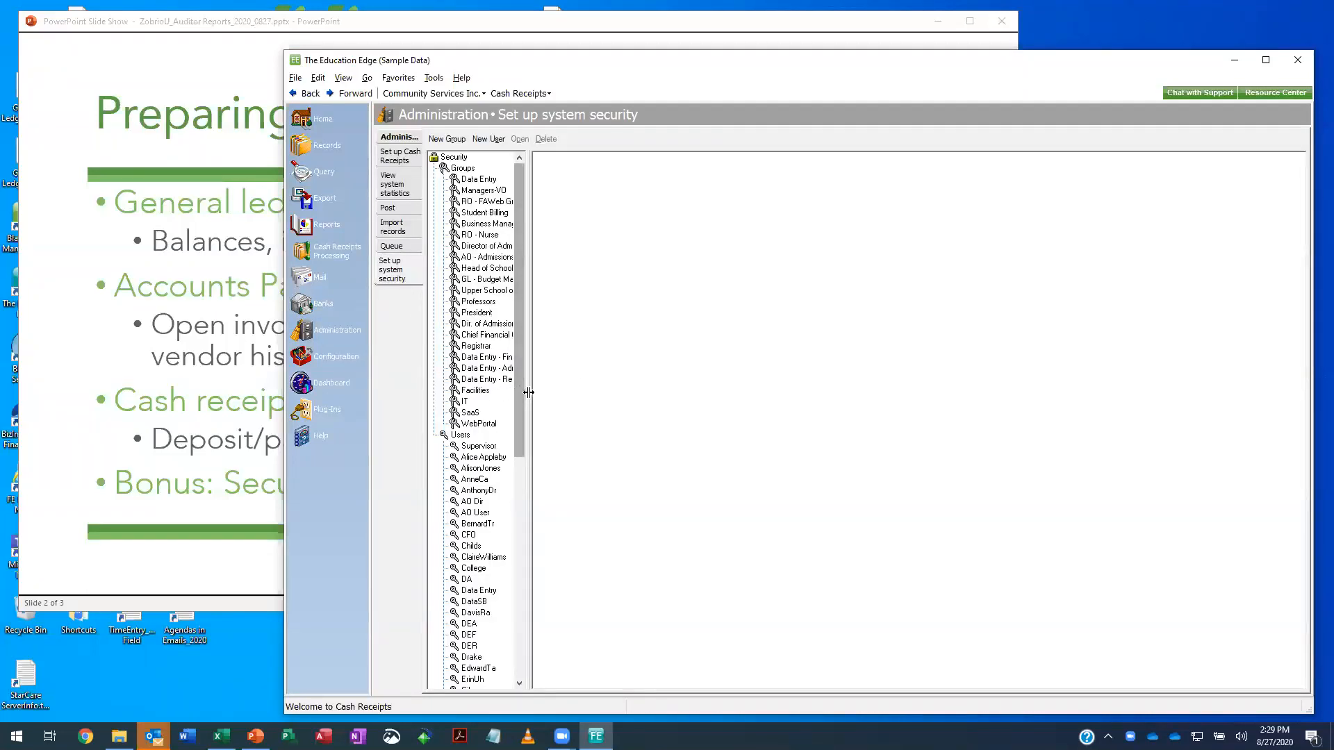
left_click_drag(530, 389, 697, 375)
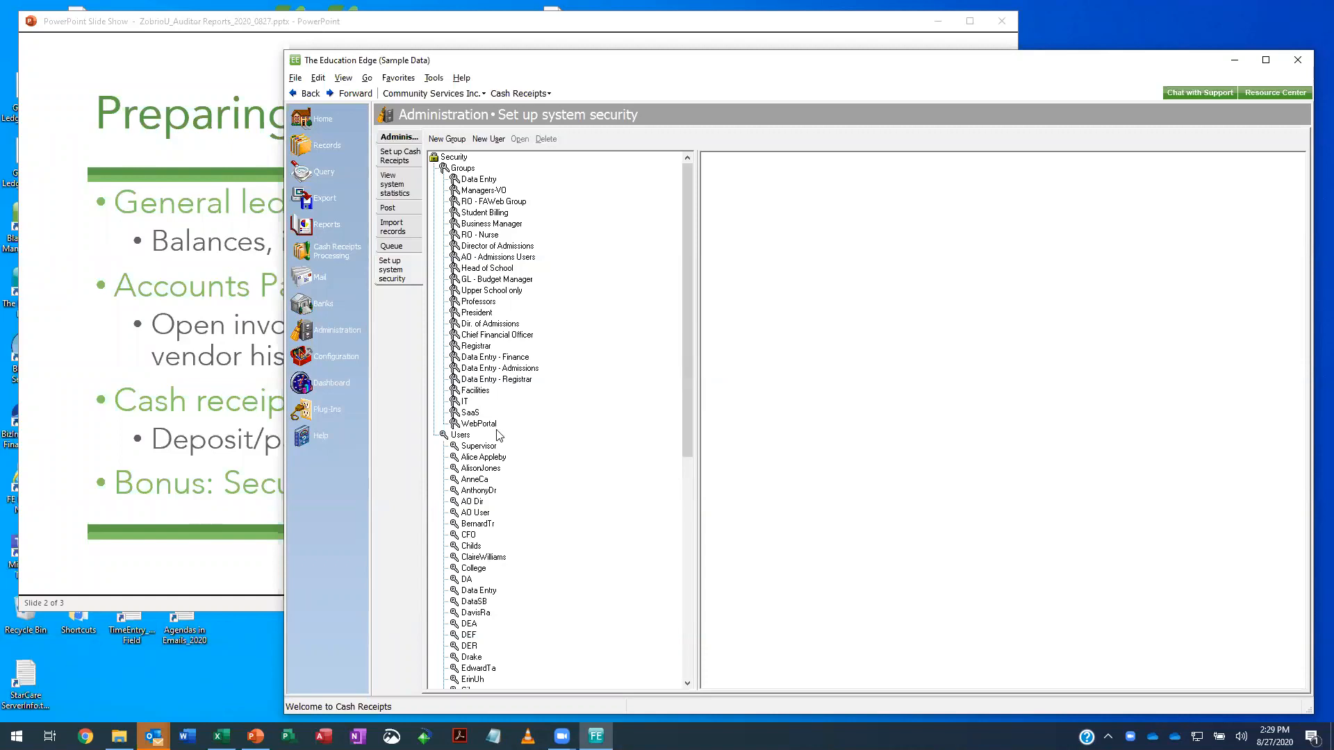
- Open the Data Entry - Finance group, view its security options for Accounts Payable Records, and close both without changes
left_click(513, 358)
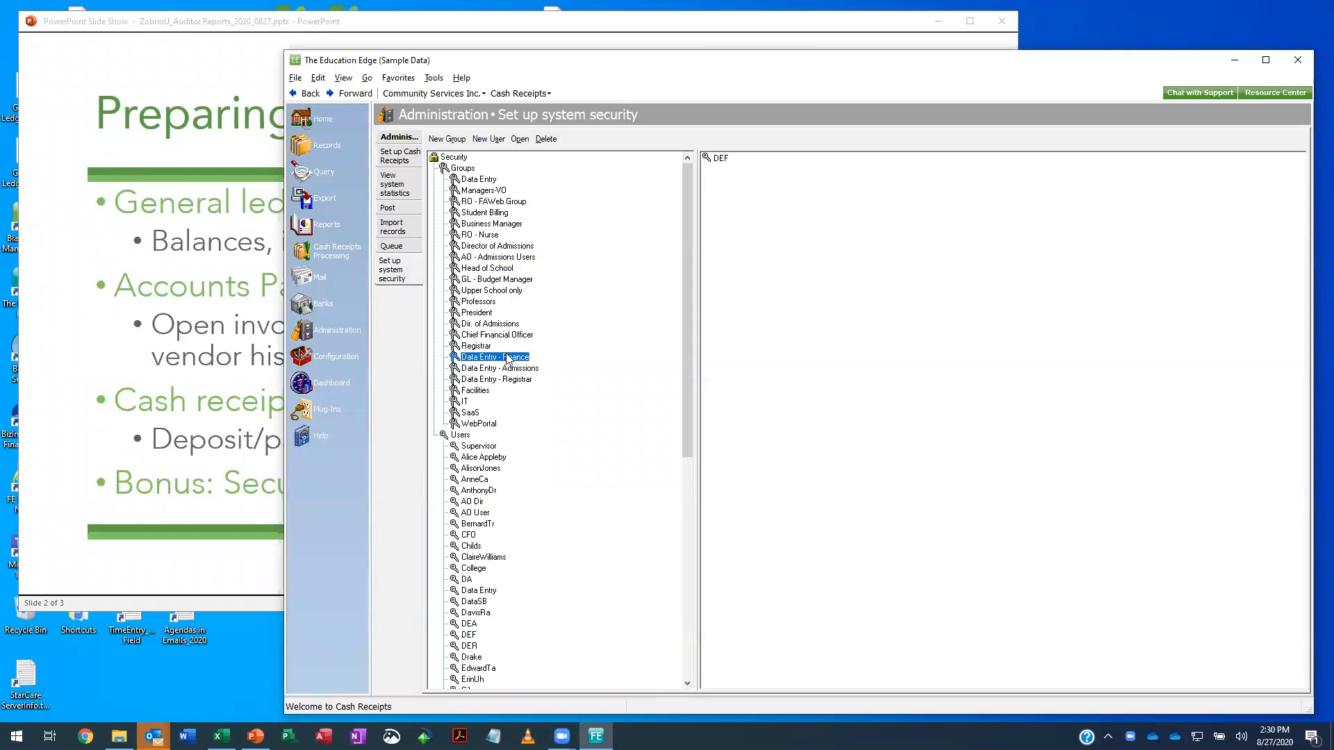
double_click(507, 358)
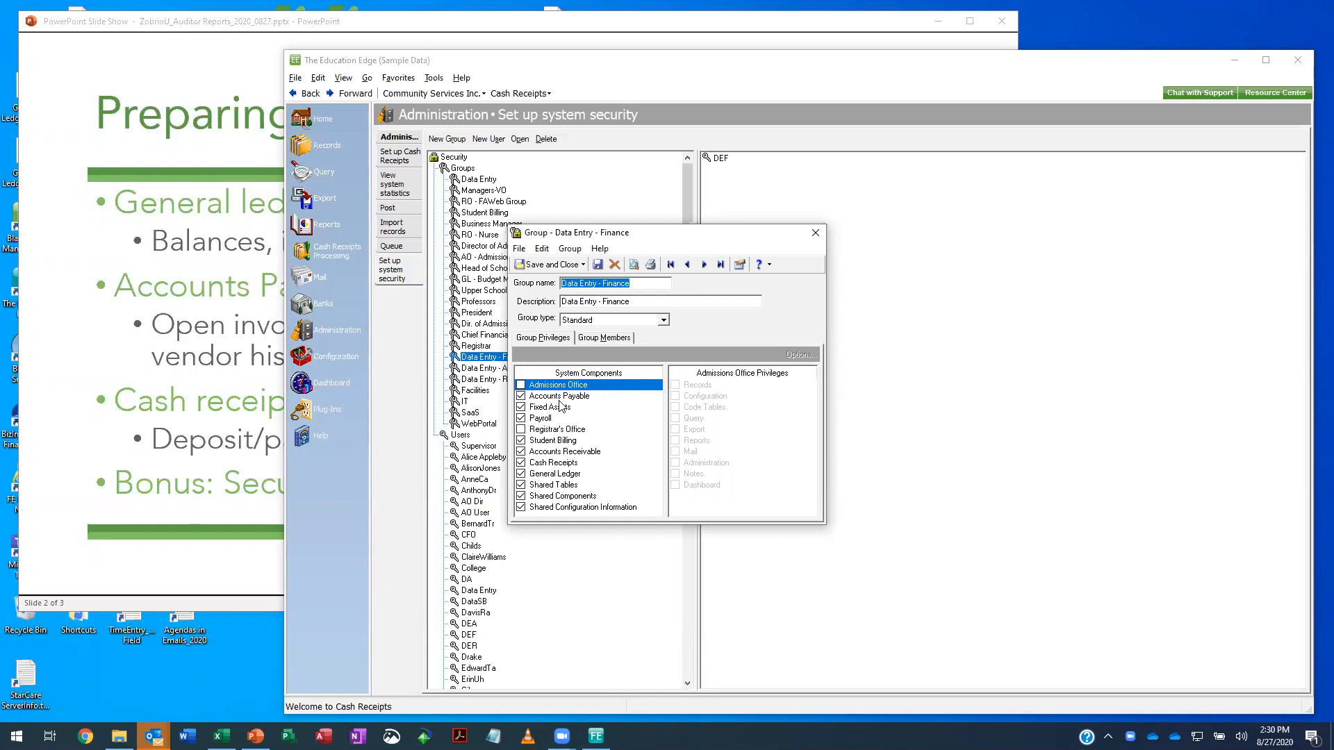
left_click(560, 397)
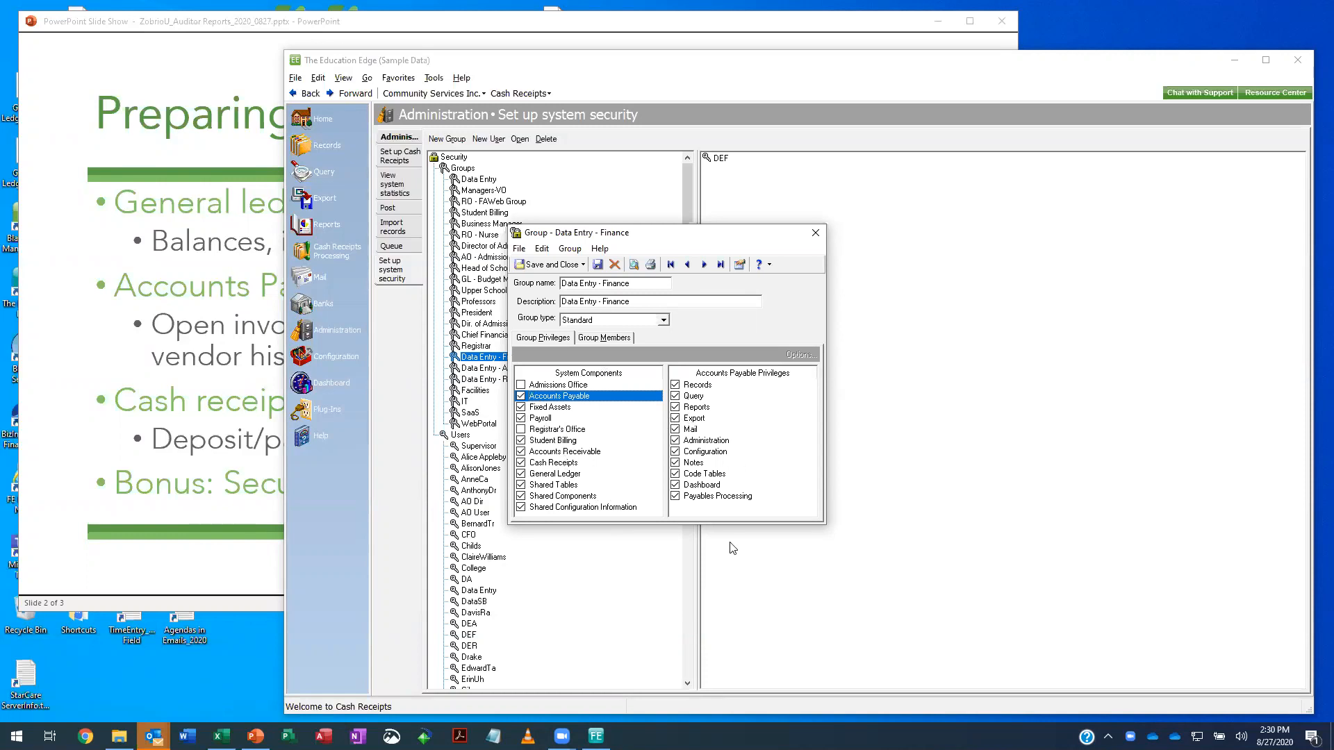
left_click(712, 386)
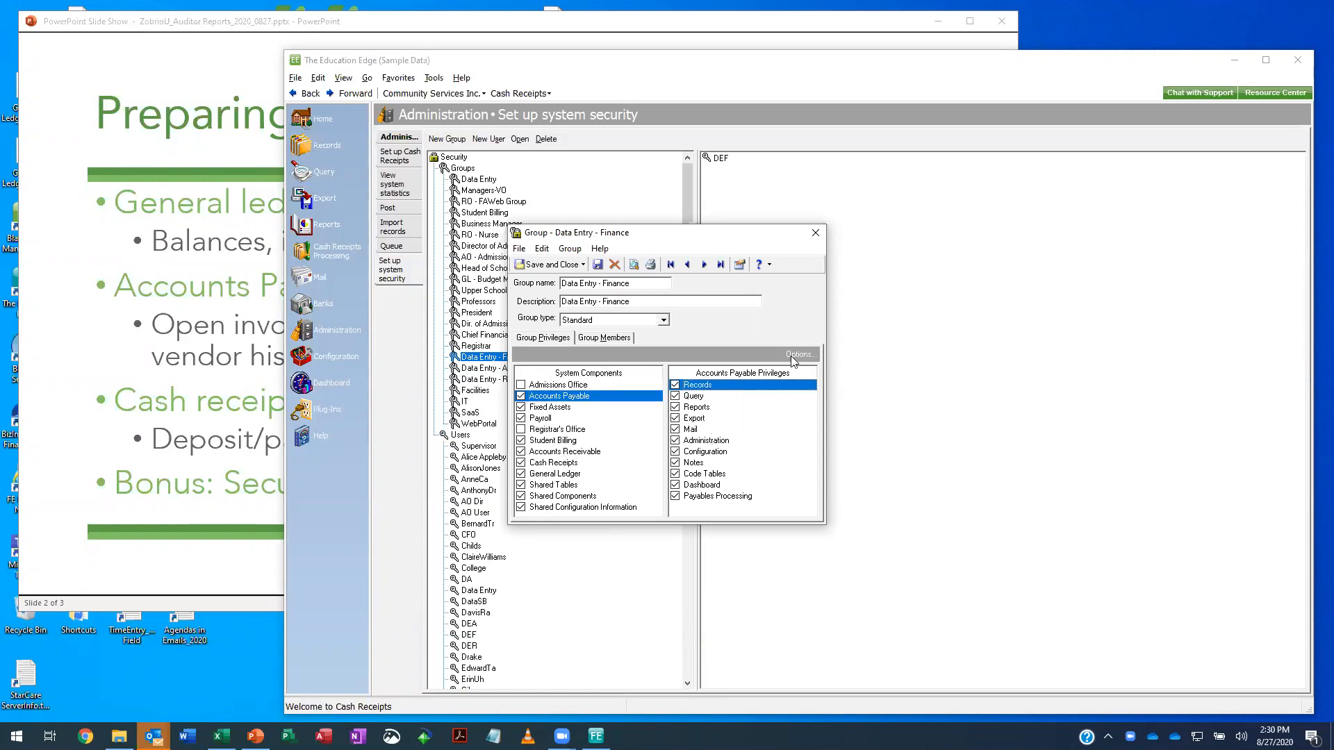
left_click(798, 355)
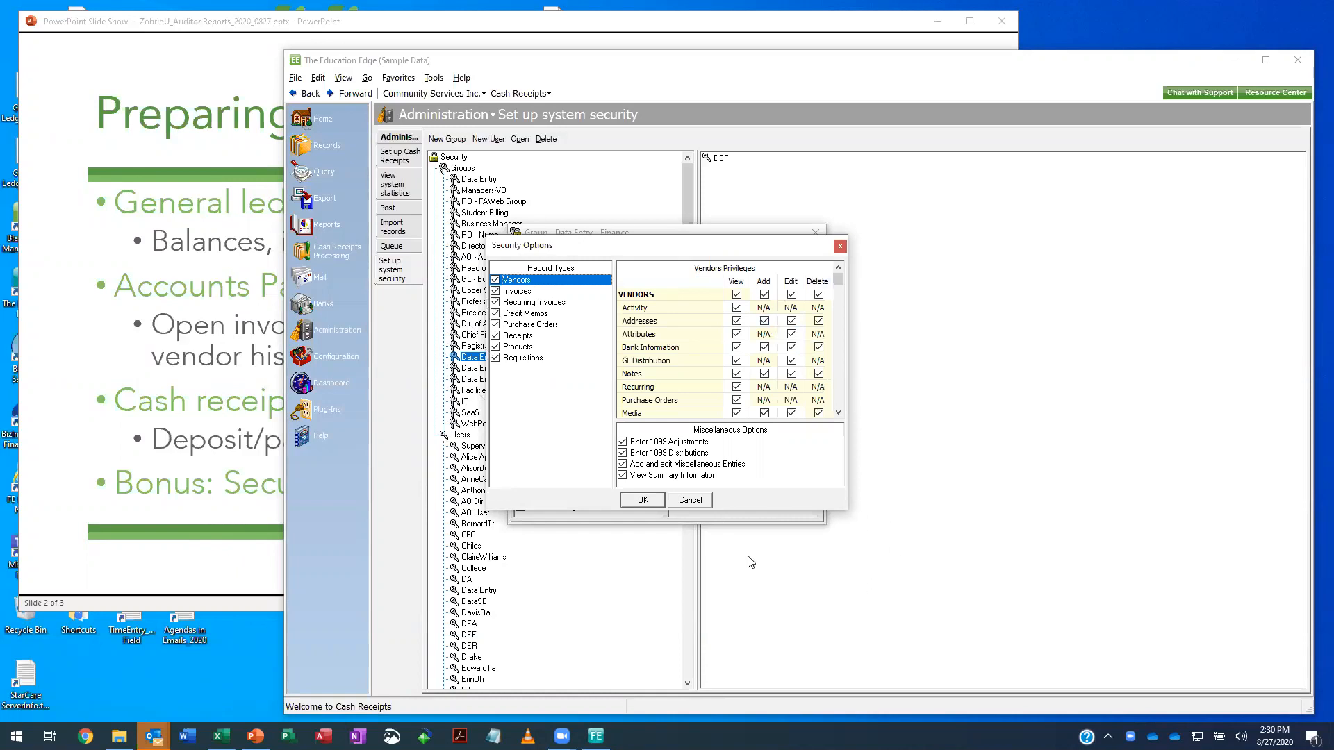
left_click(687, 502)
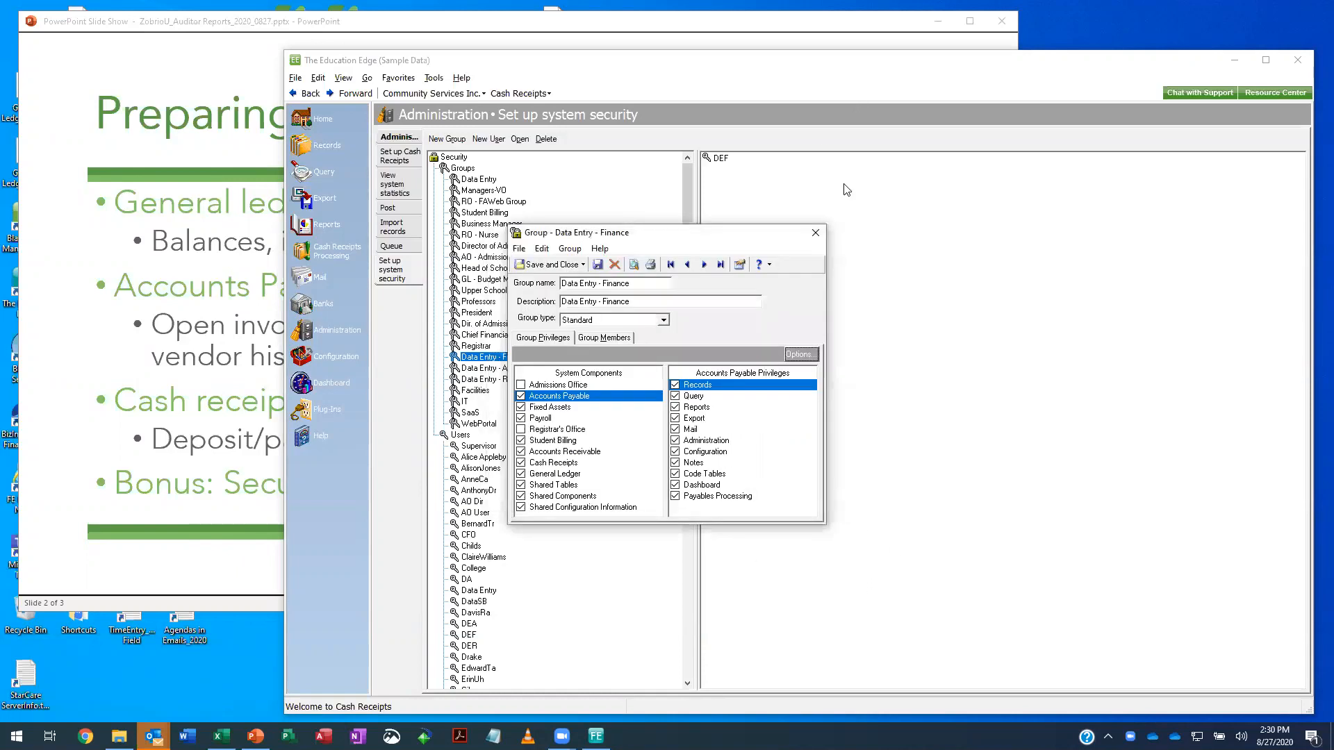
left_click(816, 234)
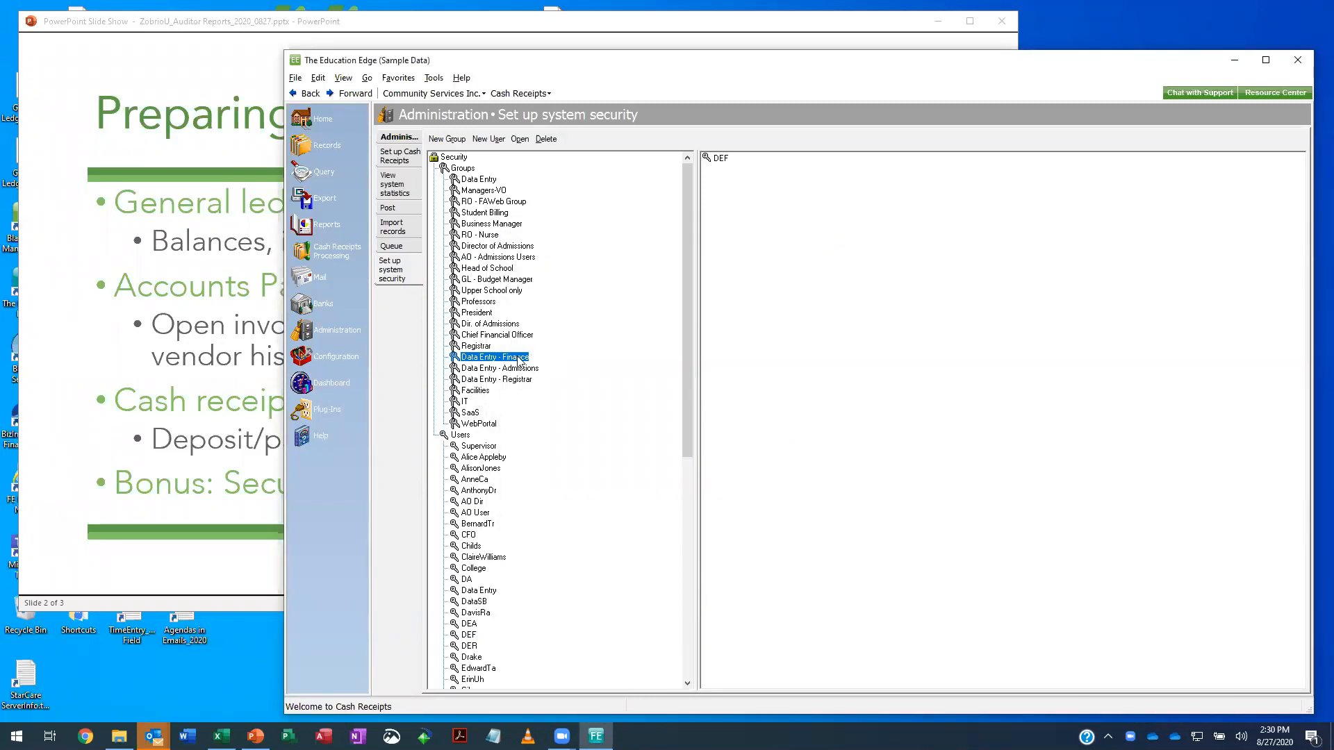
- Print preview the security profile of the Data Entry - Finance group and show its second page at 150% zoom
right_click(497, 362)
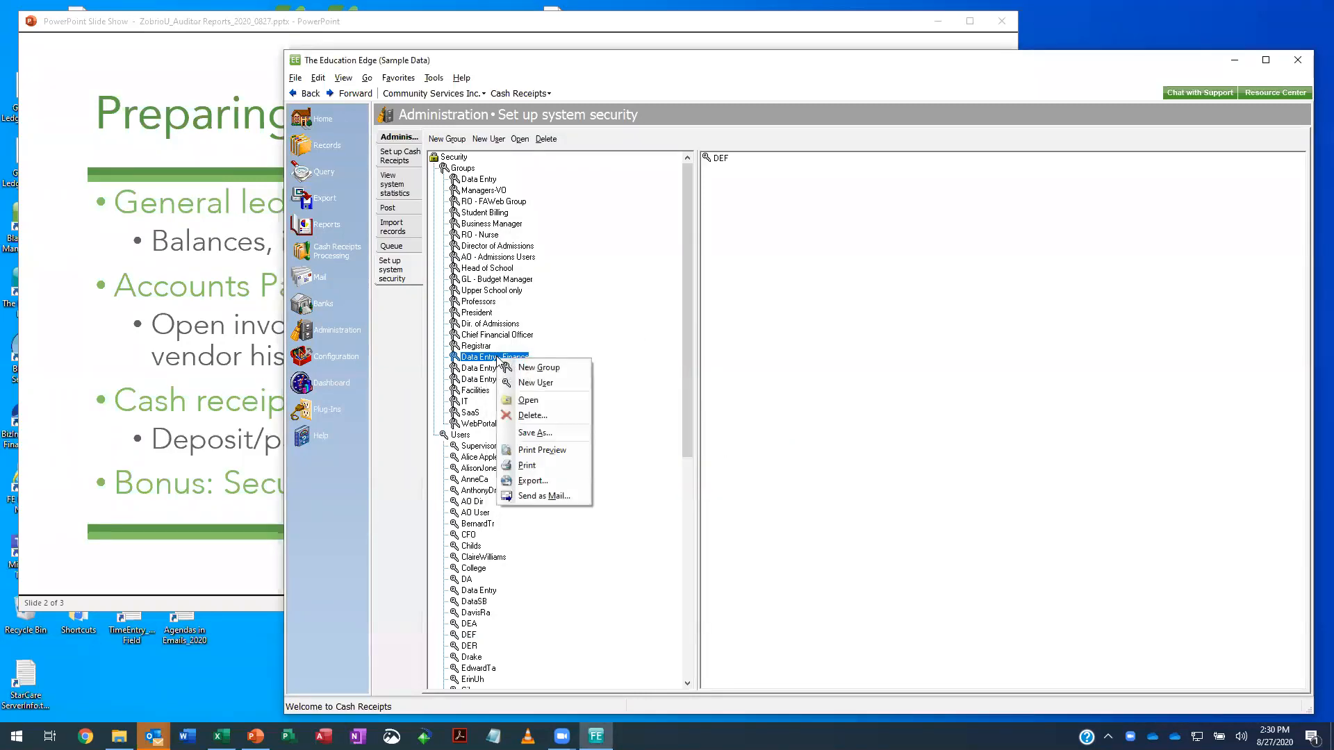
left_click(538, 451)
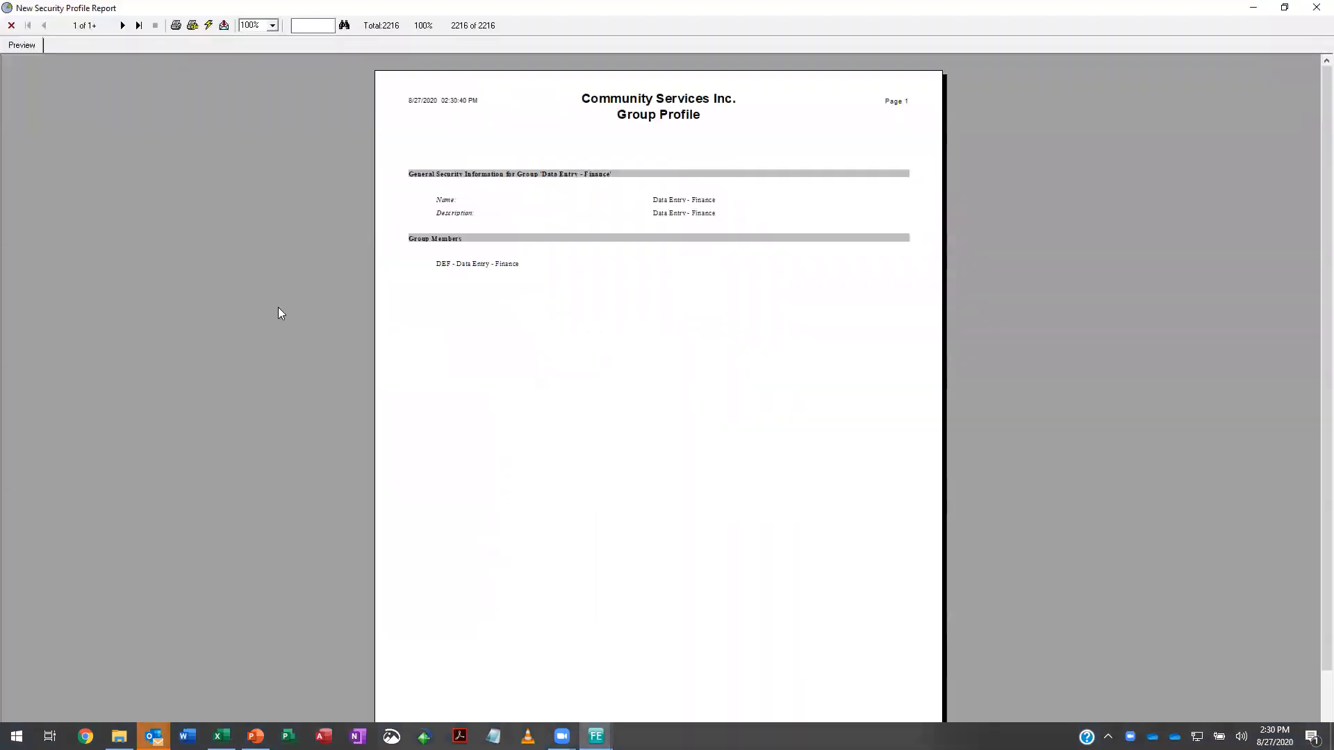
left_click(123, 25)
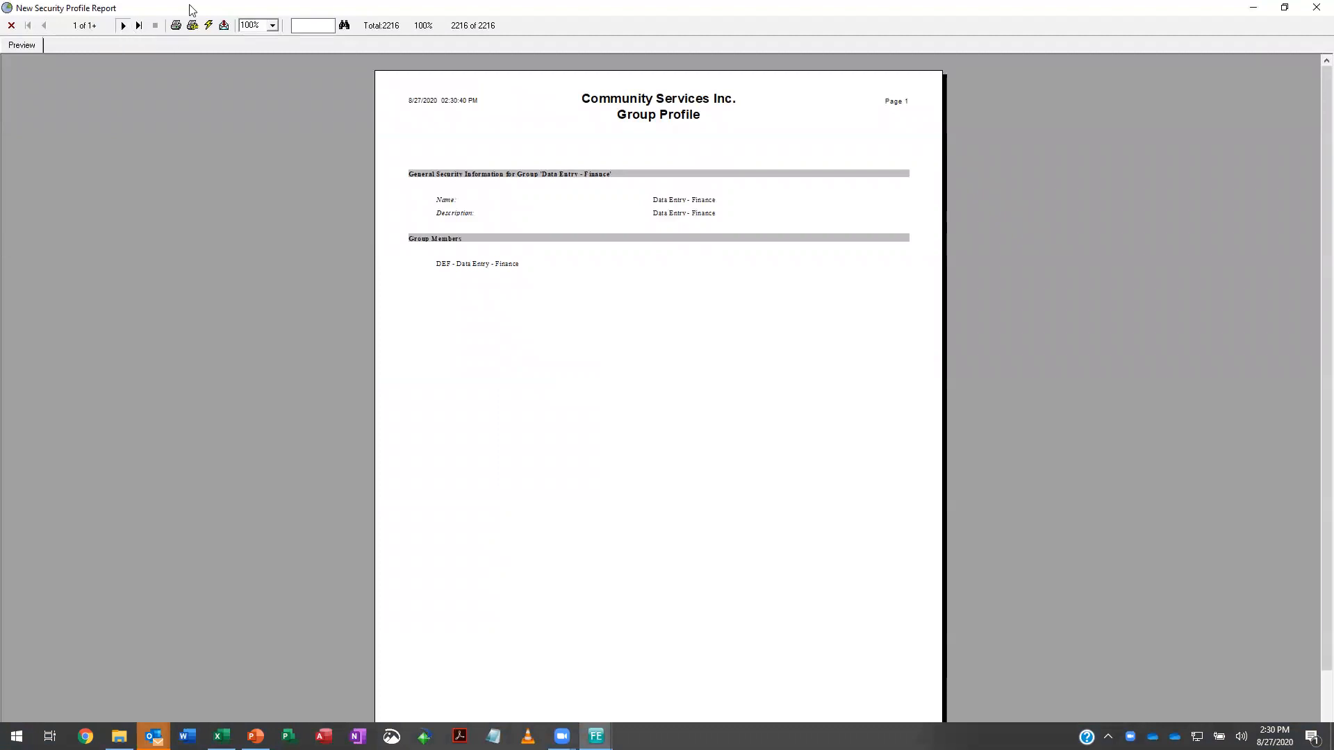
left_click(274, 27)
left_click(250, 43)
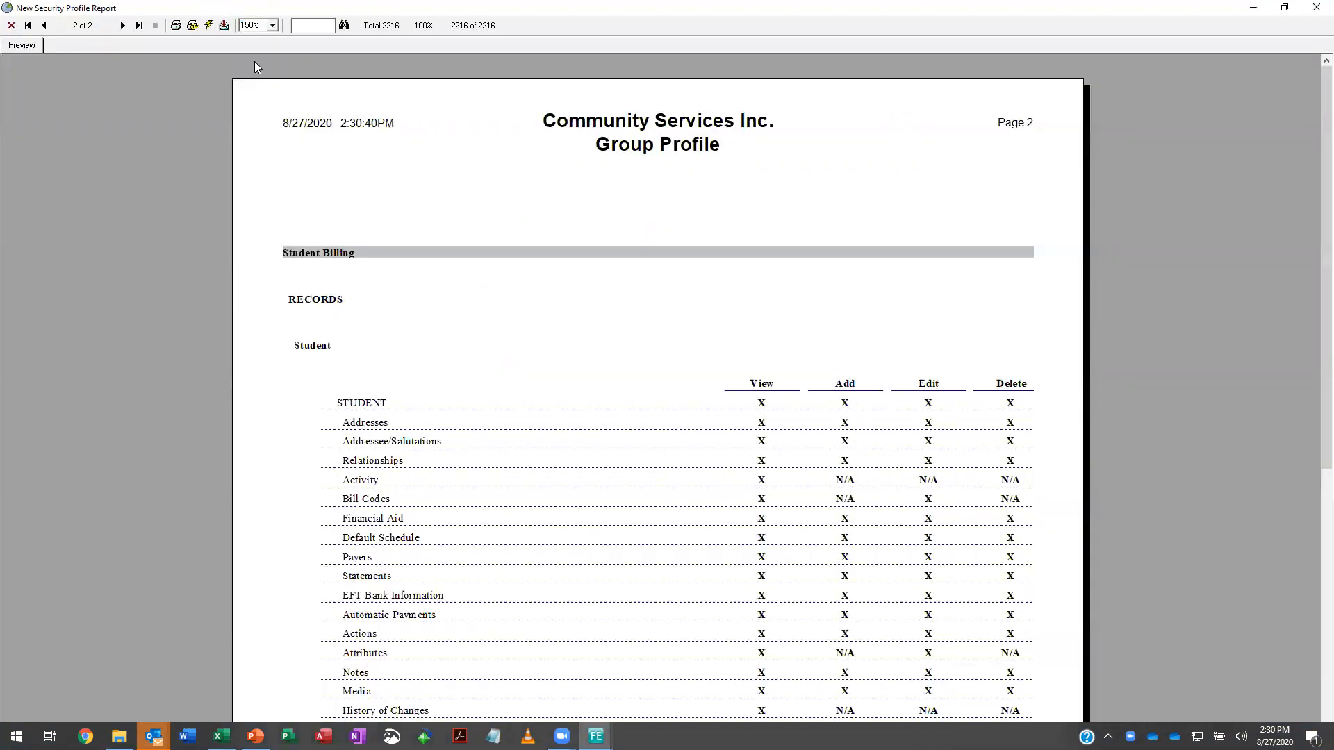
- Examine the group's access privileges page by page, close the profile preview, and switch to the PowerPoint topic slide
left_click_drag(1315, 118, 1313, 198)
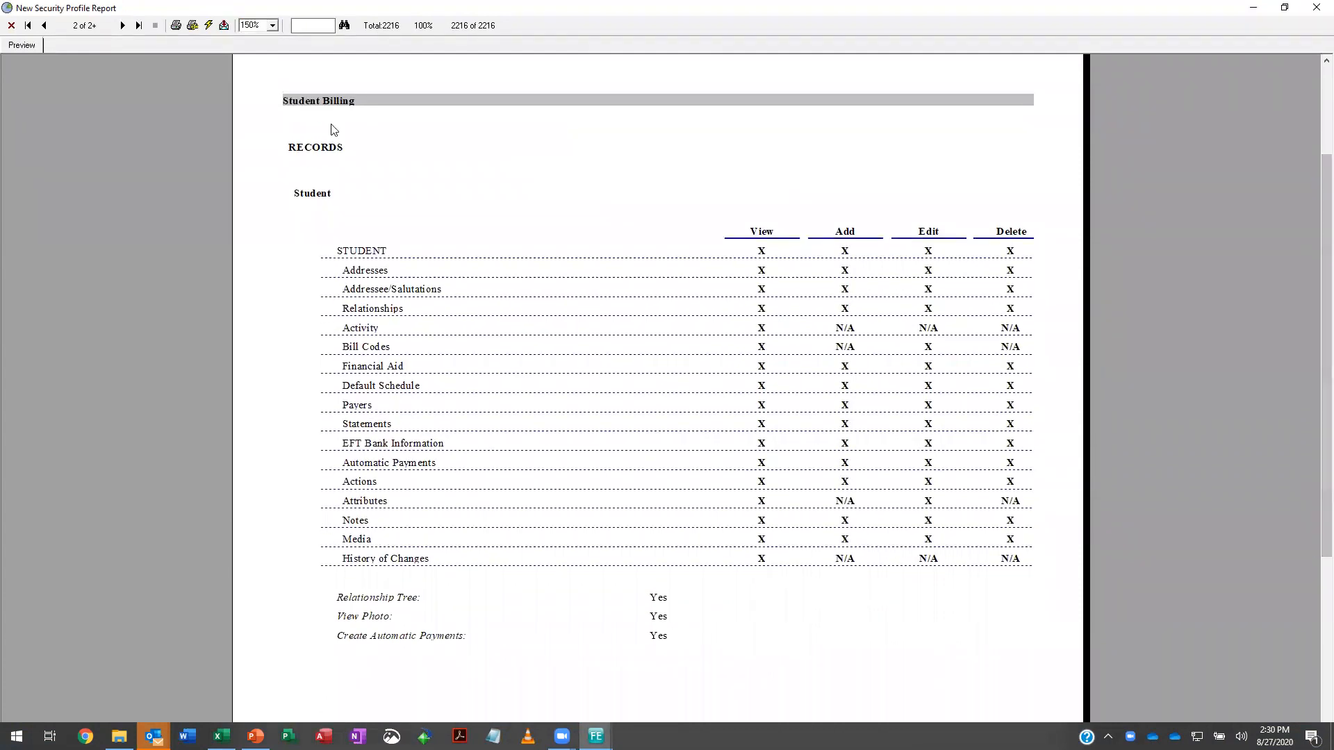
left_click(121, 25)
left_click(122, 25)
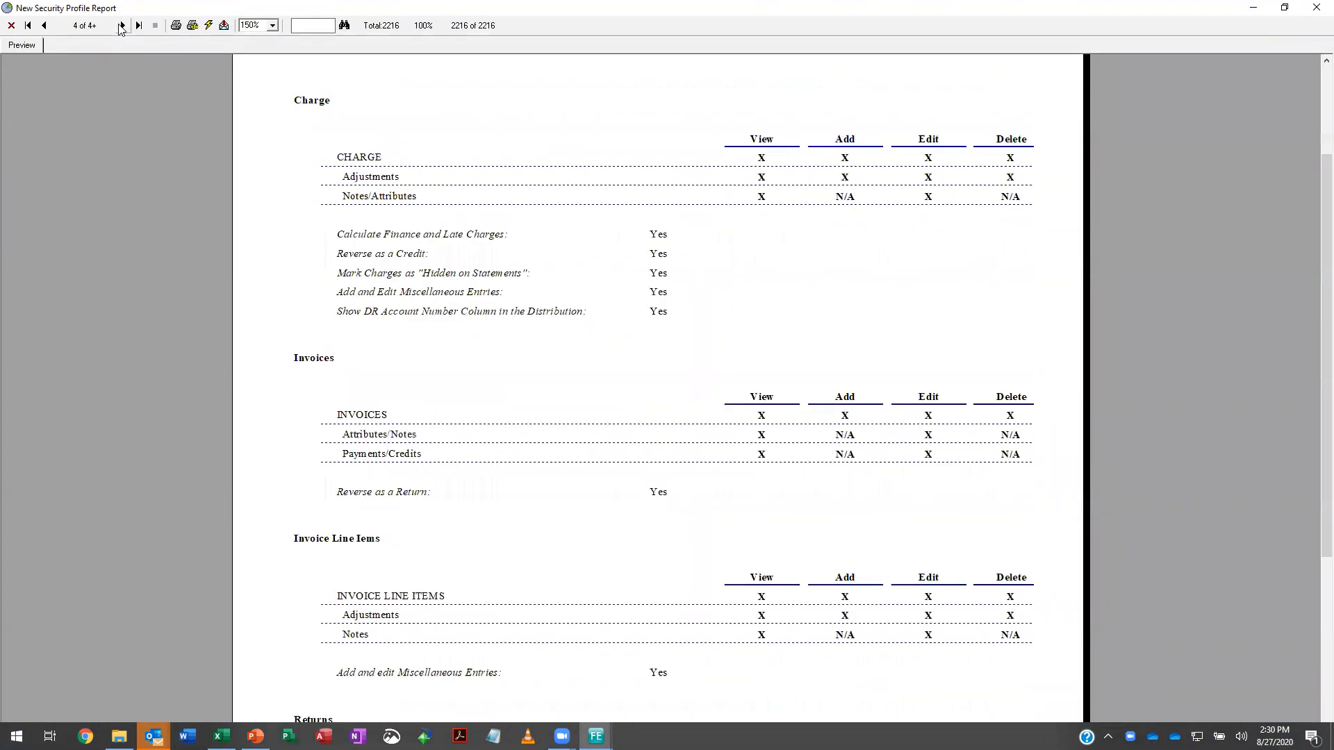
left_click(122, 26)
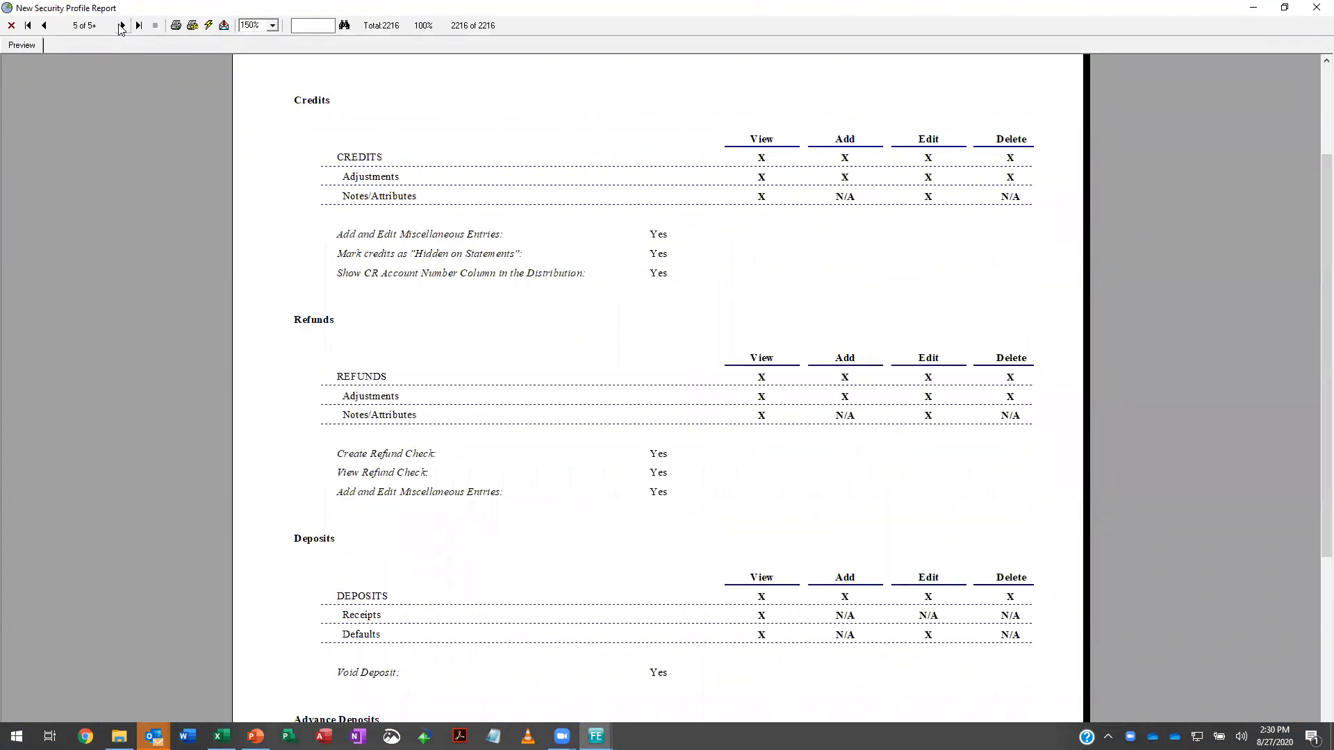
left_click(121, 26)
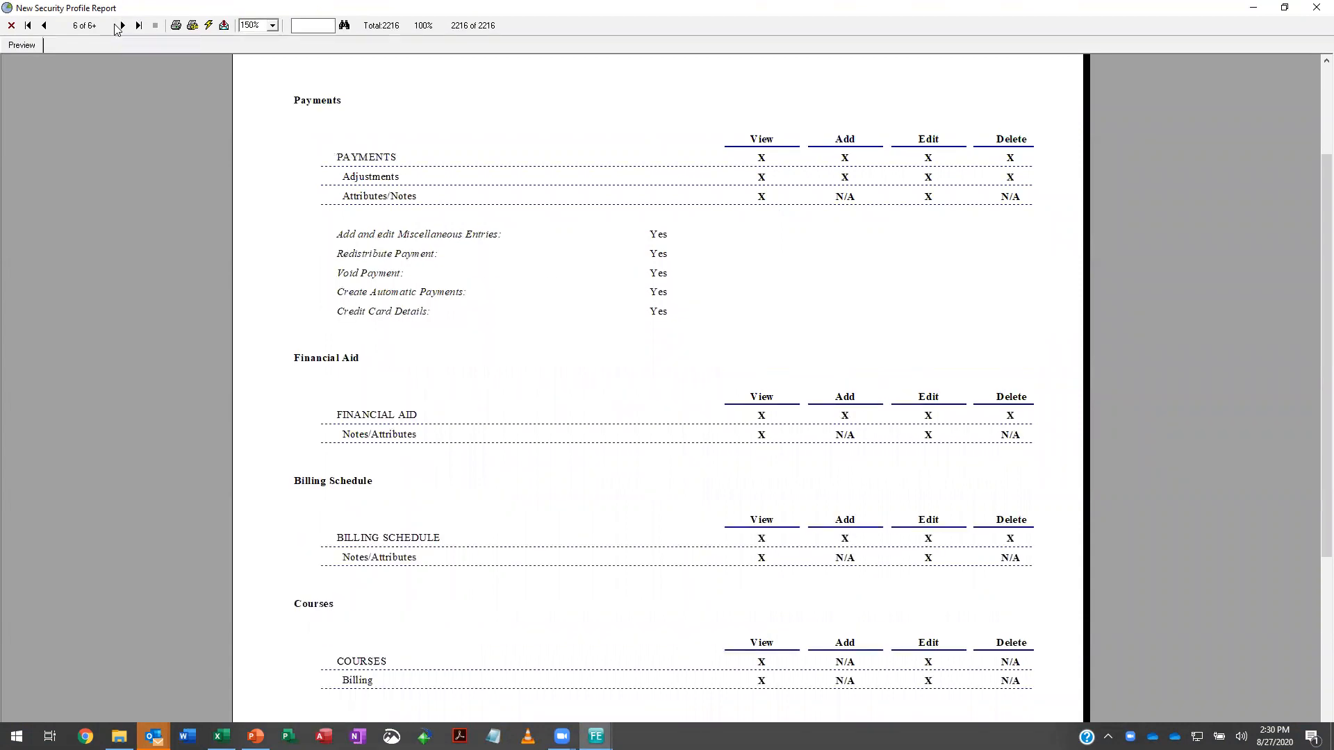
left_click(123, 27)
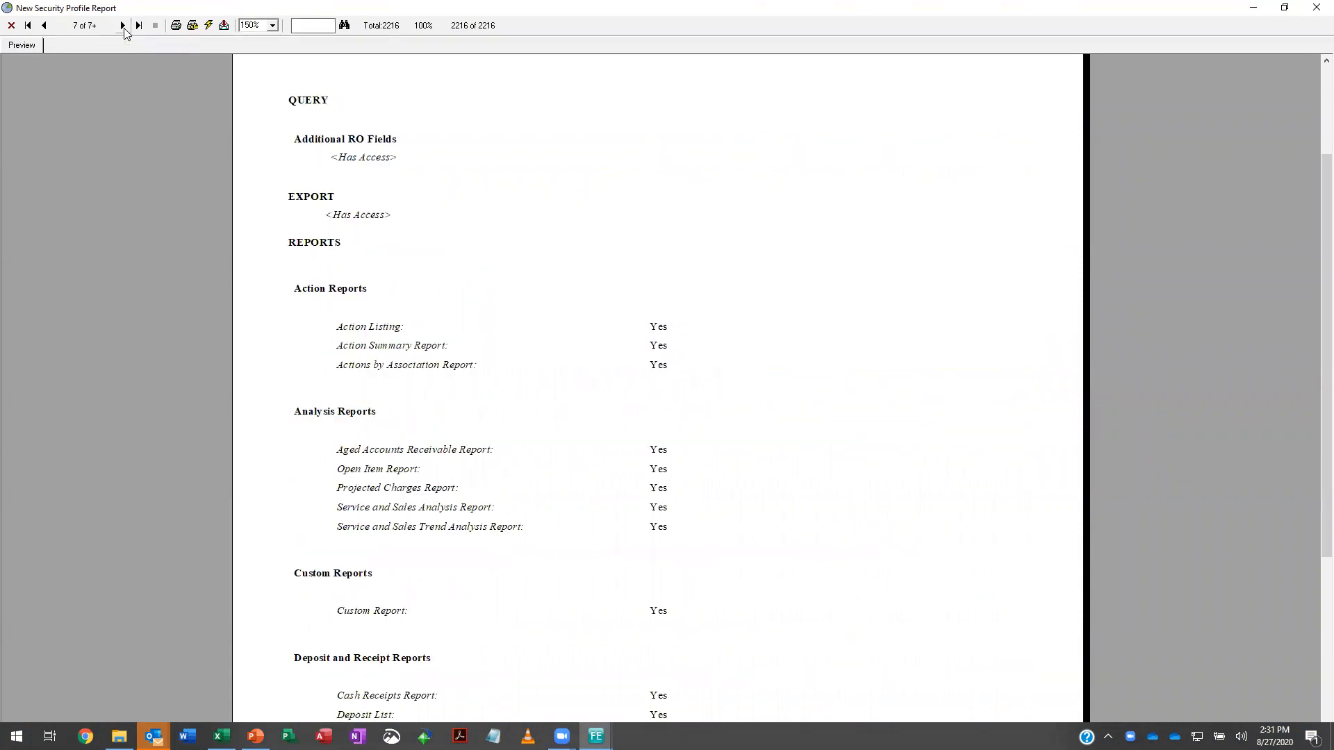
left_click(123, 26)
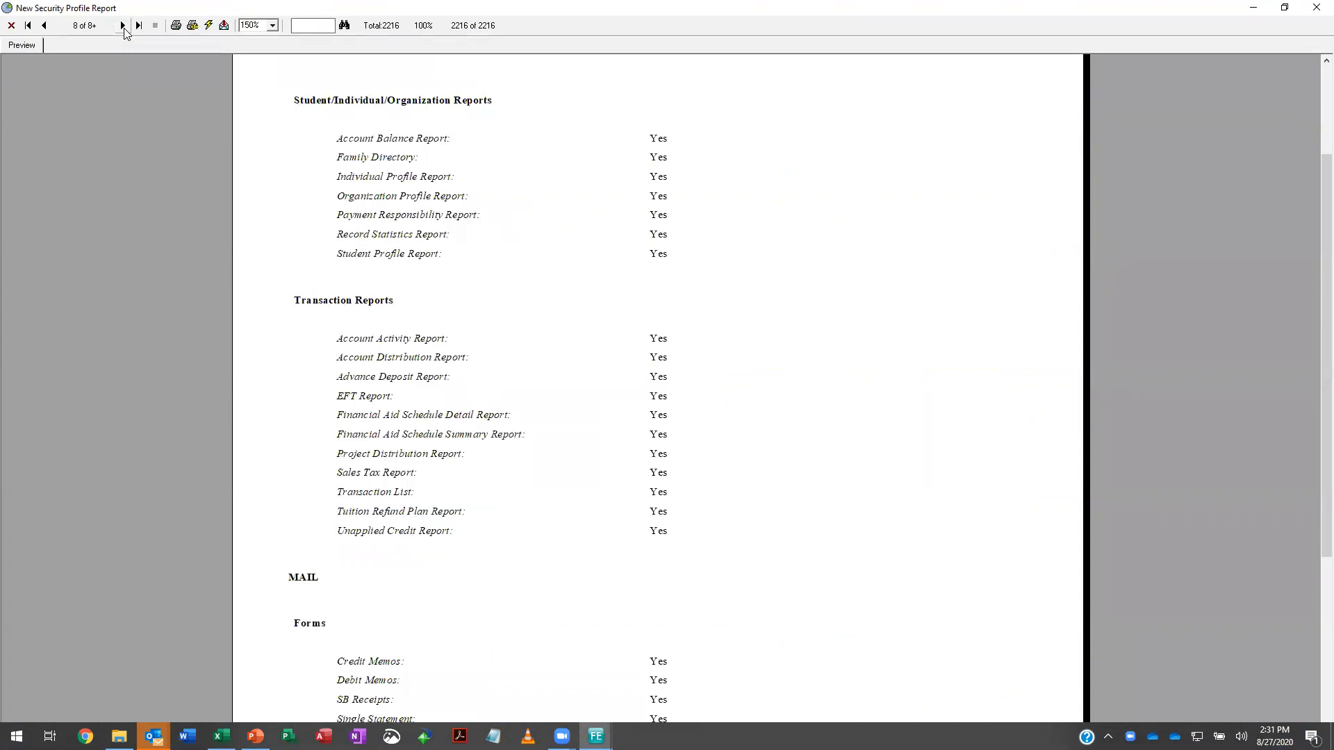
left_click(123, 27)
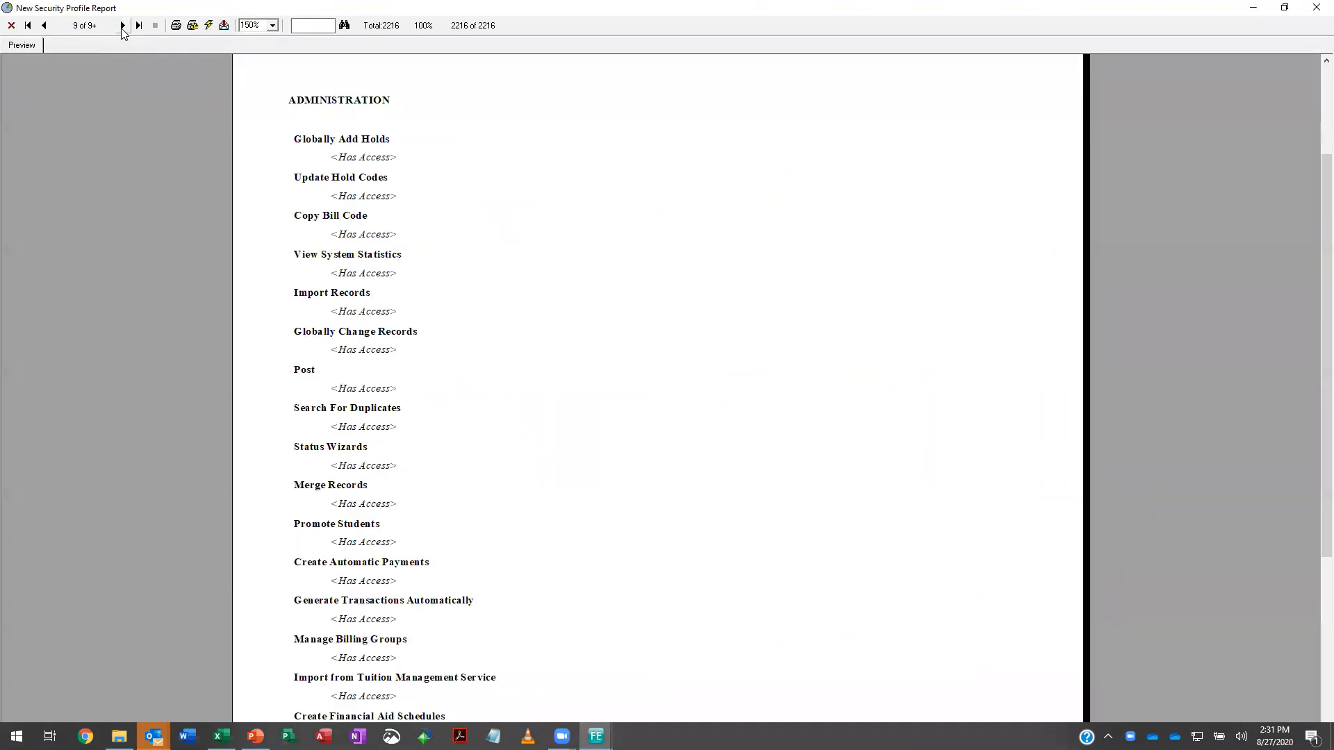
left_click(123, 26)
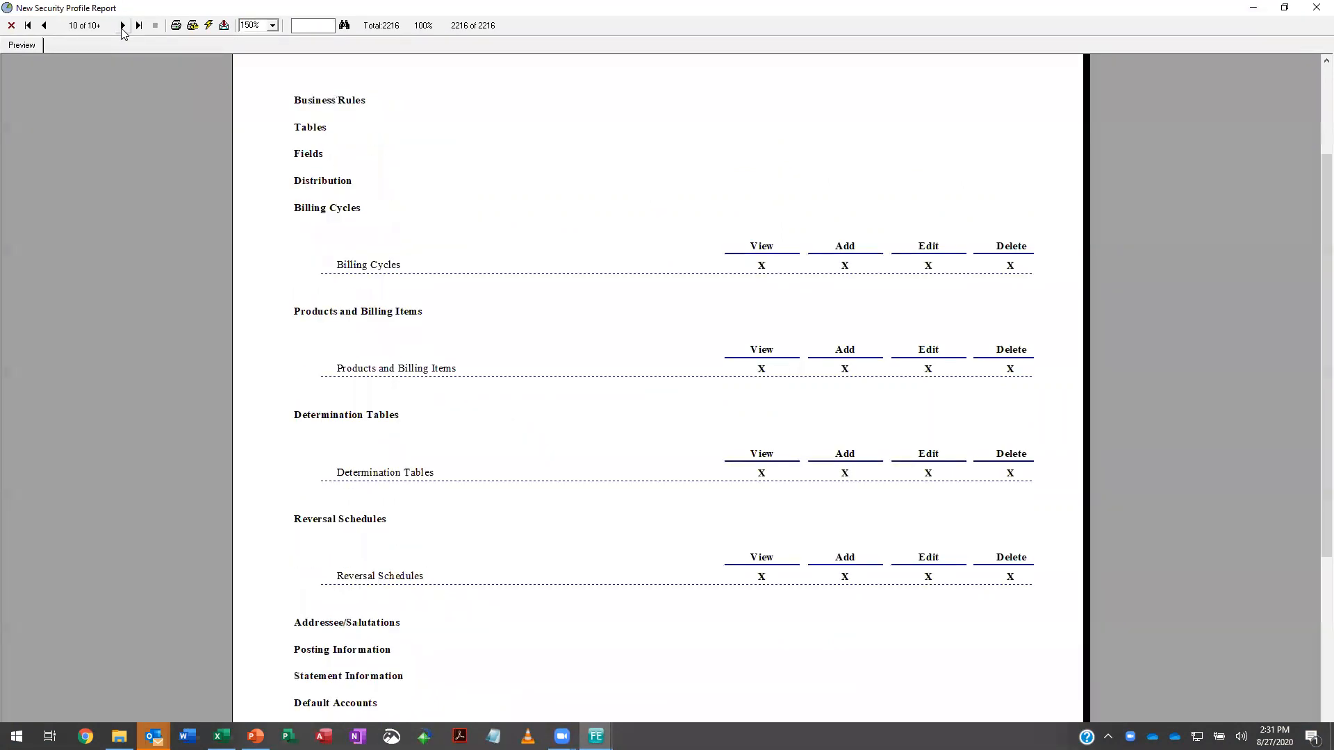
left_click(122, 27)
left_click(123, 27)
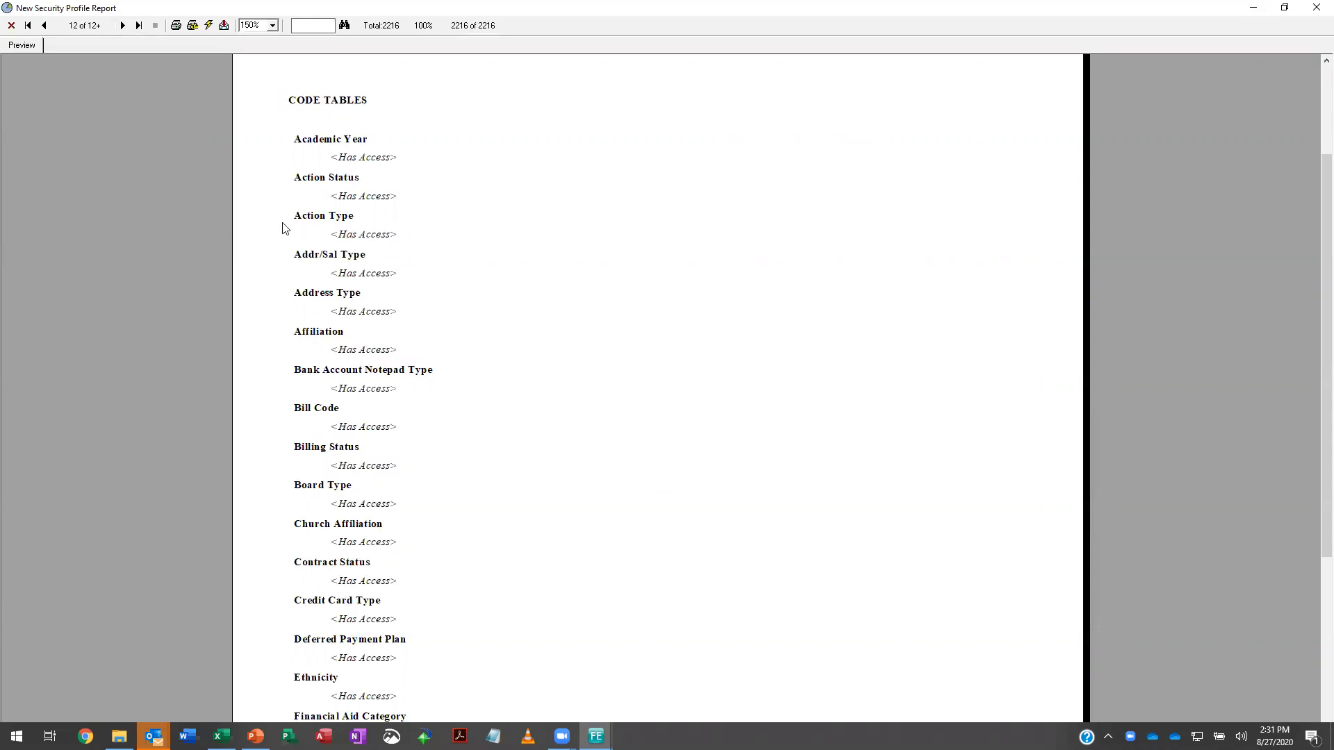
left_click(123, 25)
left_click(123, 25)
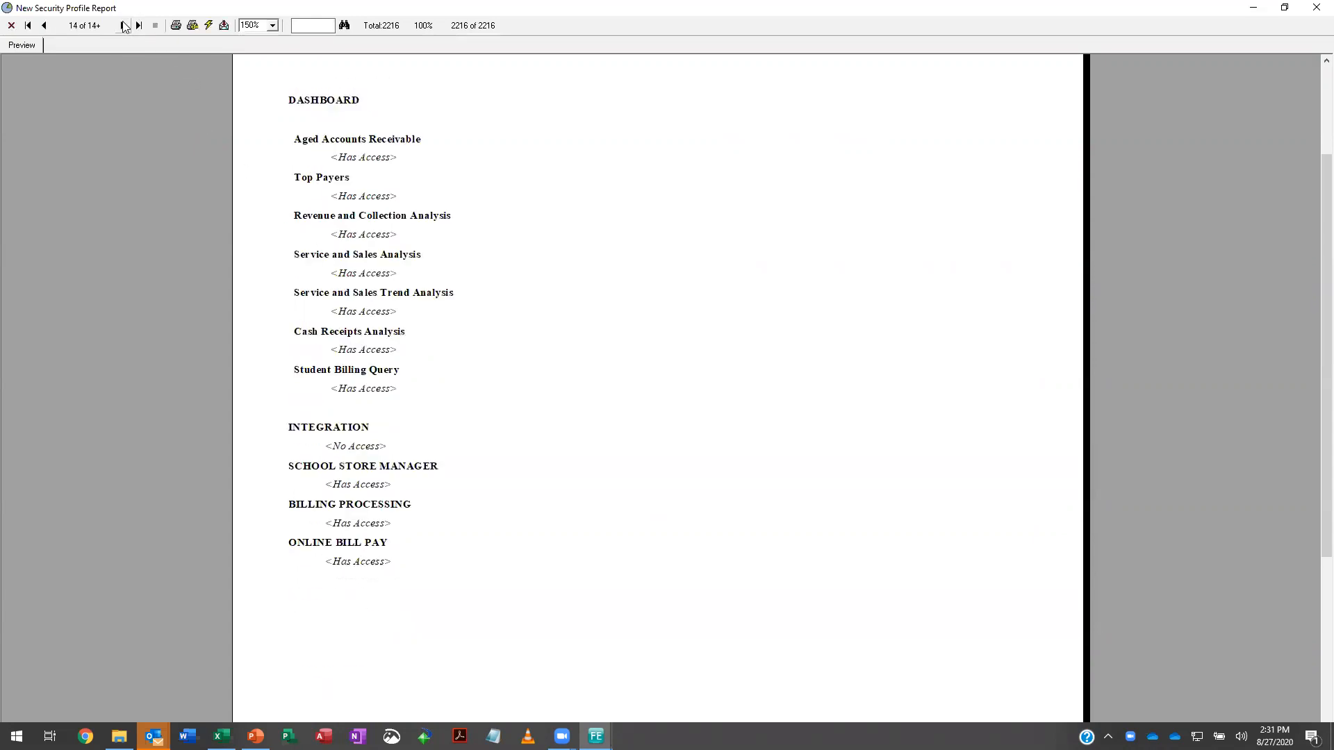
left_click(124, 26)
left_click(1313, 13)
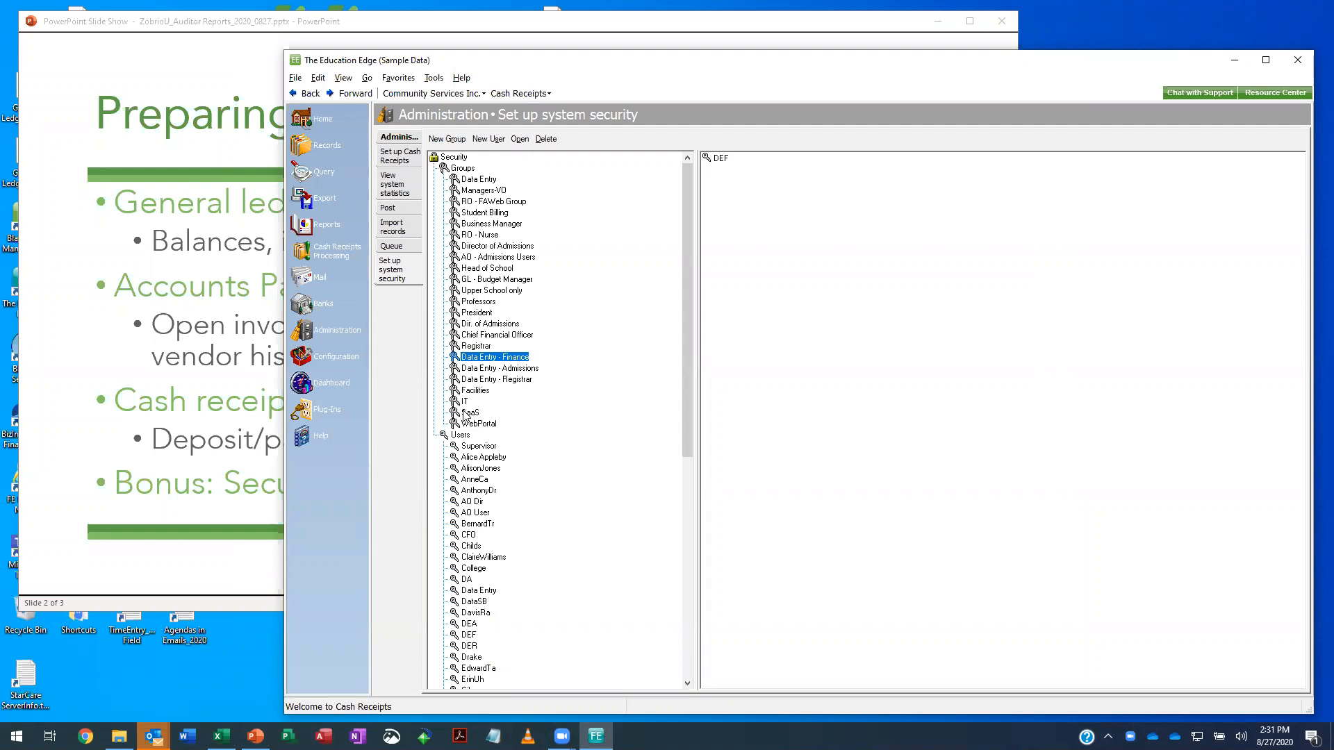
left_click(446, 24)
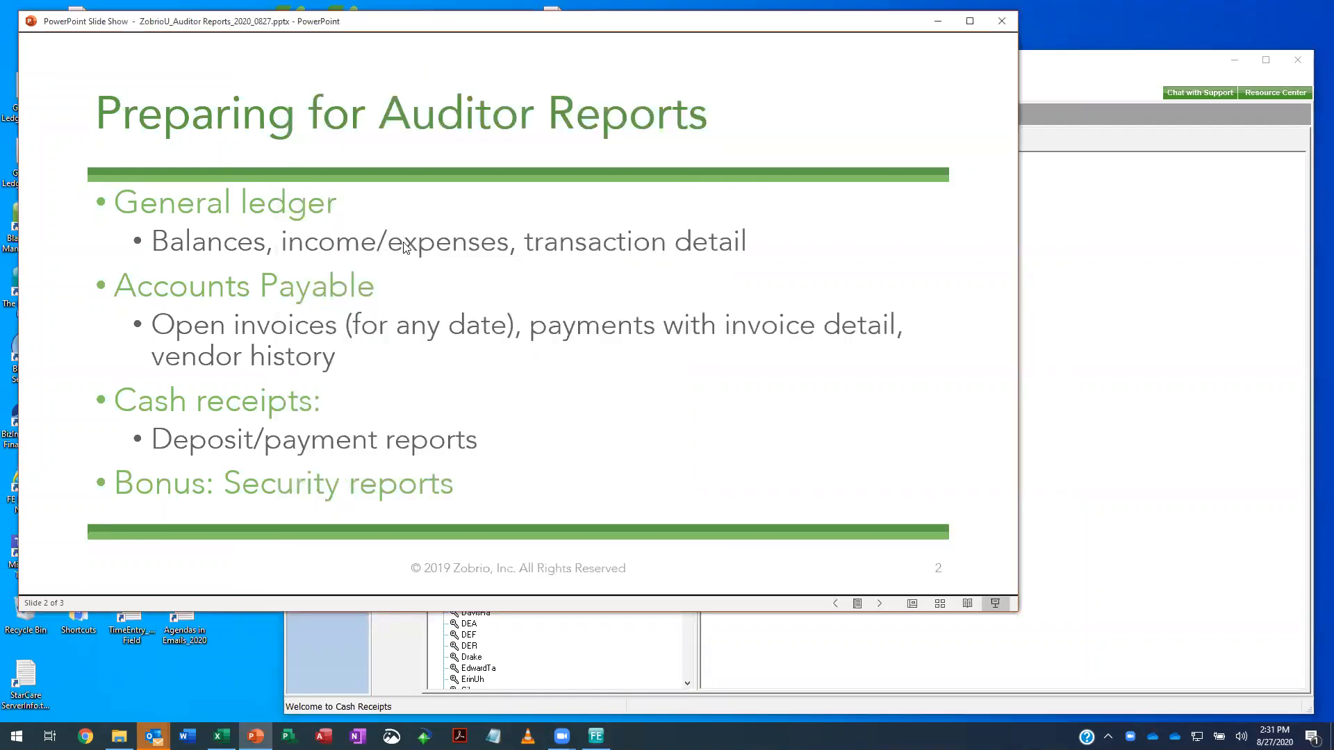